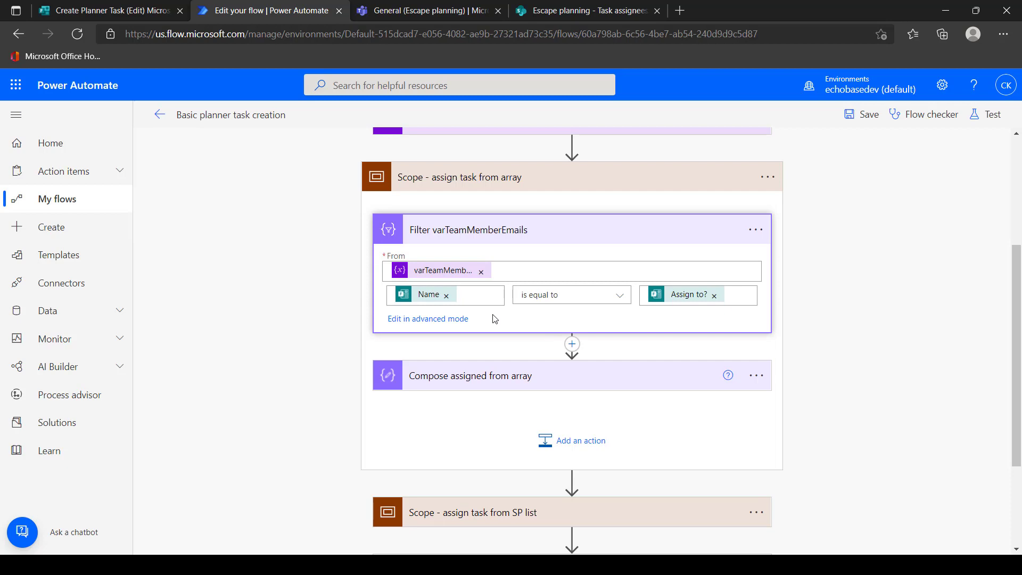
- Open the expression in the Compose assigned from array action's inputs and examine it along its full length
{"action": "left_click", "coordinate": [531, 376]}
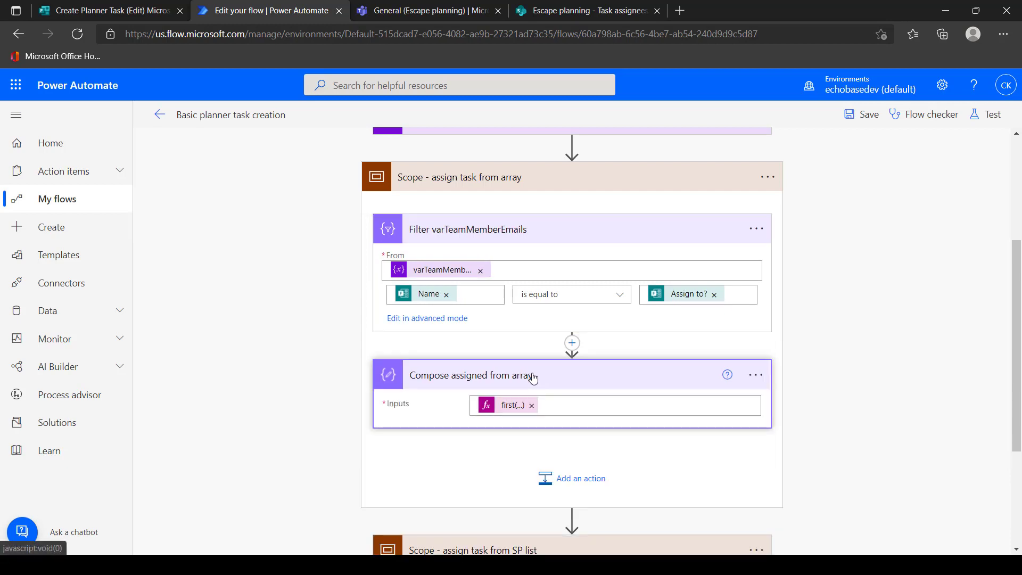
{"action": "left_click", "coordinate": [506, 406]}
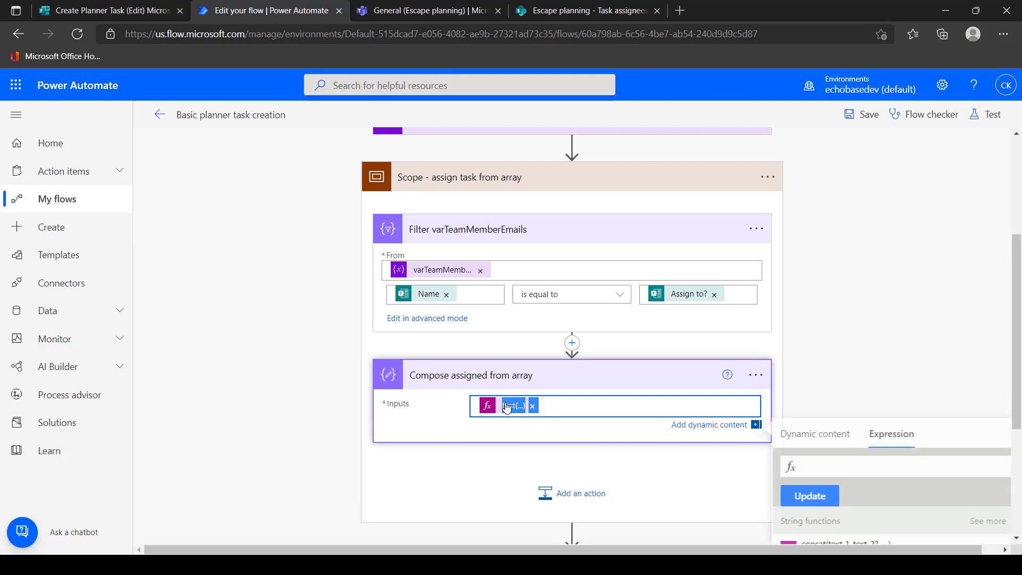
{"action": "double_click", "coordinate": [831, 465]}
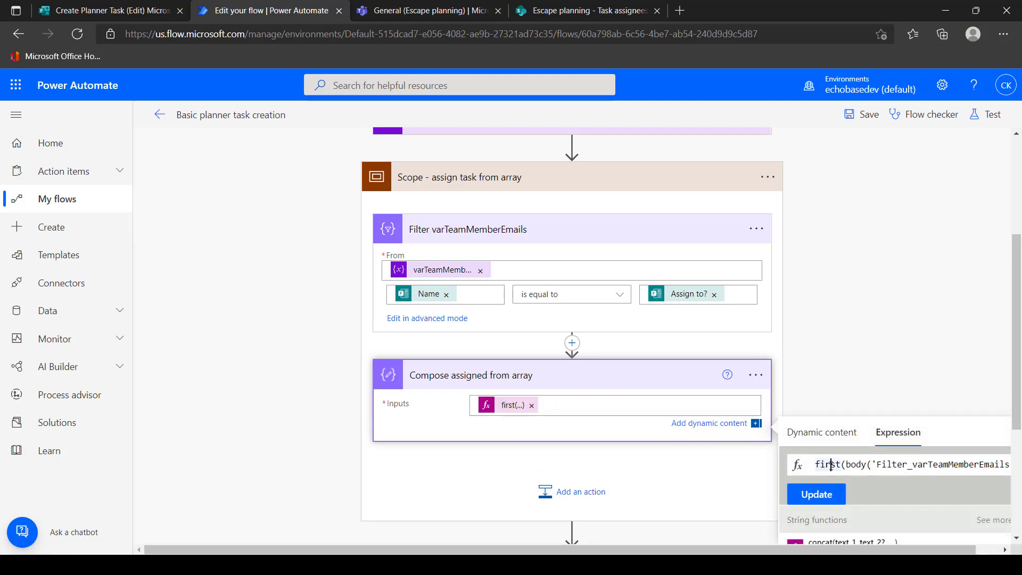
{"action": "key", "text": "Right"}
{"action": "key", "text": "Right"}
{"action": "key", "text": "Right"}
{"action": "key", "text": "Right"}
{"action": "key", "text": "Right"}
{"action": "key", "text": "Right"}
{"action": "key", "text": "Right"}
{"action": "key", "text": "Right"}
{"action": "key", "text": "Right"}
{"action": "key", "text": "Right"}
{"action": "key", "text": "Right"}
{"action": "key", "text": "Right"}
{"action": "key", "text": "Right"}
{"action": "key", "text": "Right"}
{"action": "key", "text": "Right"}
{"action": "key", "text": "Right"}
{"action": "key", "text": "Right"}
{"action": "key", "text": "Right"}
{"action": "key", "text": "Right"}
{"action": "key", "text": "Right"}
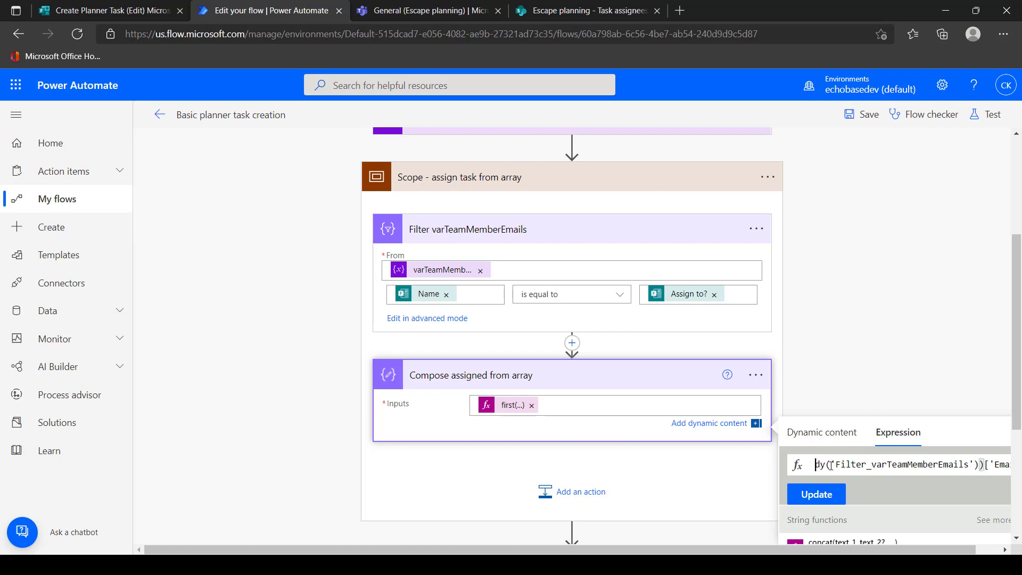
- Clear the existing first(...) expression from the inputs of the Compose assigned from array action
{"action": "key", "text": "Delete"}
{"action": "key", "text": "Delete"}
{"action": "key", "text": "Delete"}
{"action": "key", "text": "Delete"}
{"action": "key", "text": "Delete"}
{"action": "key", "text": "Delete"}
{"action": "key", "text": "Delete"}
{"action": "key", "text": "Delete"}
{"action": "key", "text": "Delete"}
{"action": "key", "text": "Delete"}
{"action": "key", "text": "Delete"}
{"action": "key", "text": "Delete"}
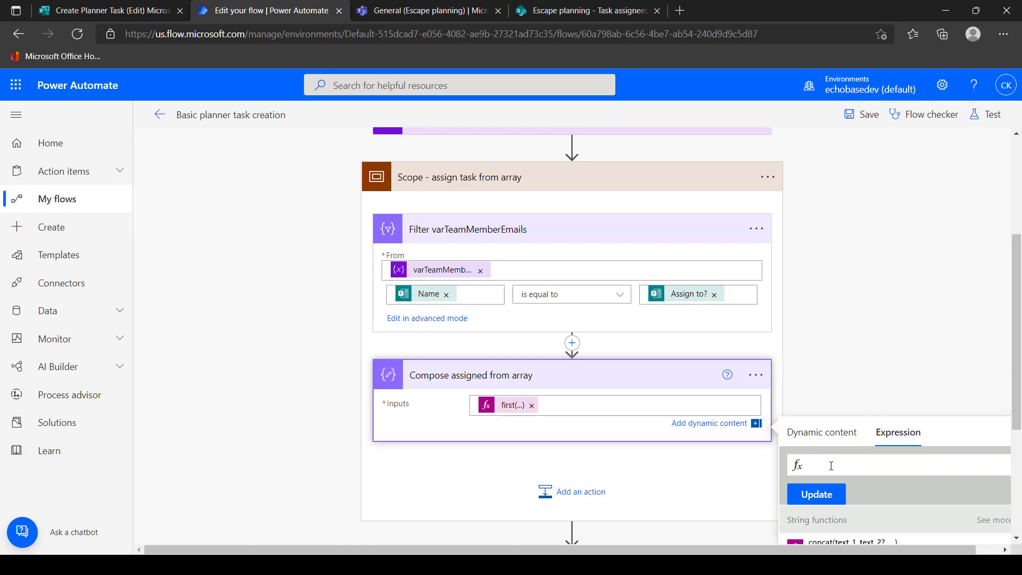
{"action": "left_click", "coordinate": [532, 405]}
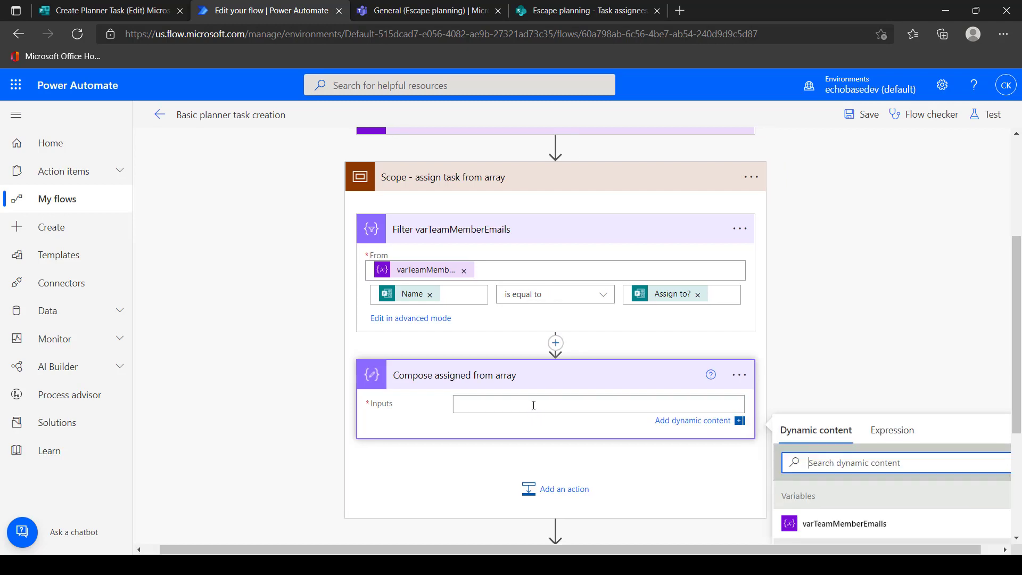
- Start a first() expression for the Compose inputs, with the Body output of Filter varTeamMemberEmails as its argument
{"action": "left_click", "coordinate": [894, 433]}
{"action": "type", "text": "fi"}
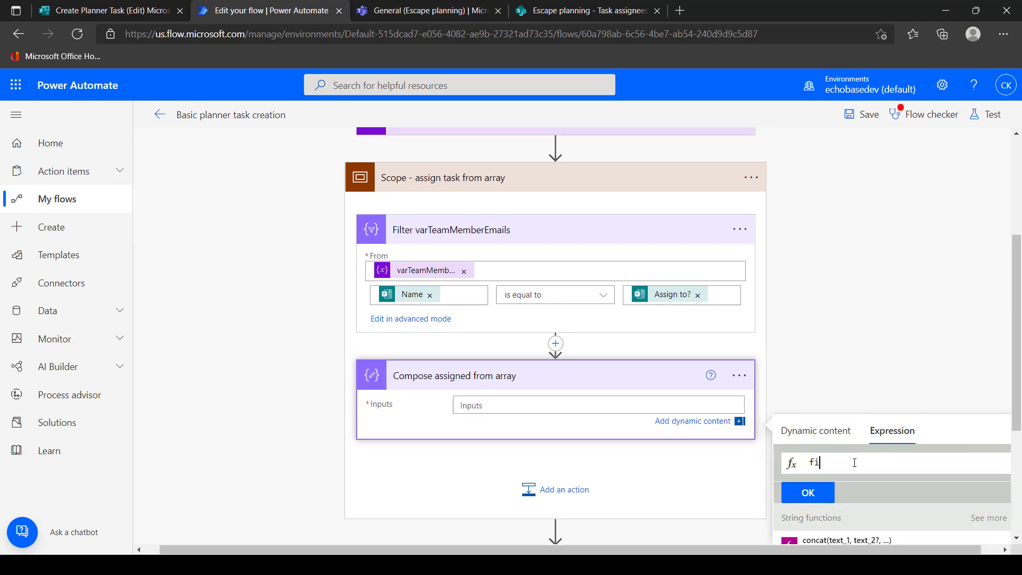
{"action": "type", "text": "rst"}
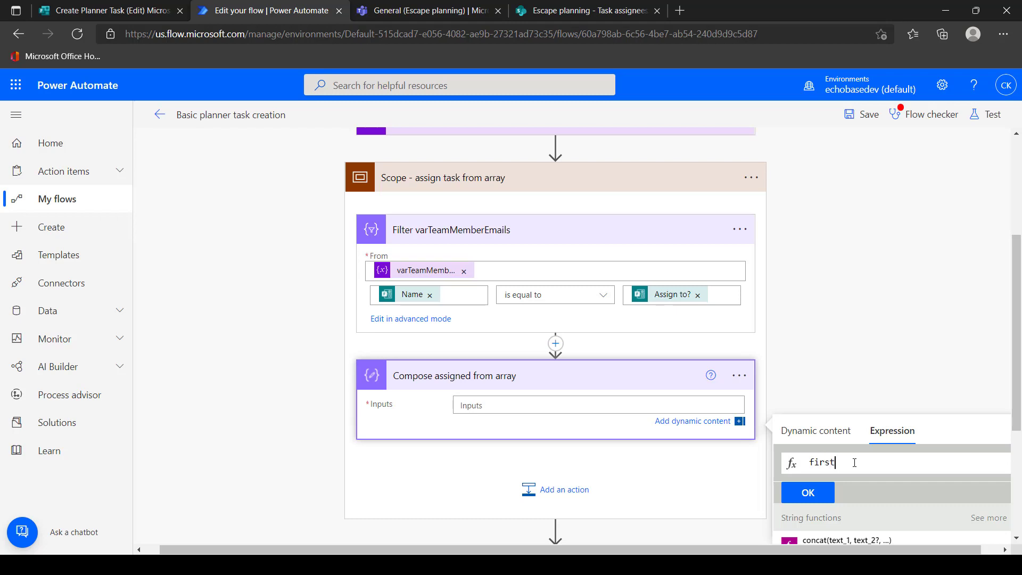
{"action": "type", "text": "("}
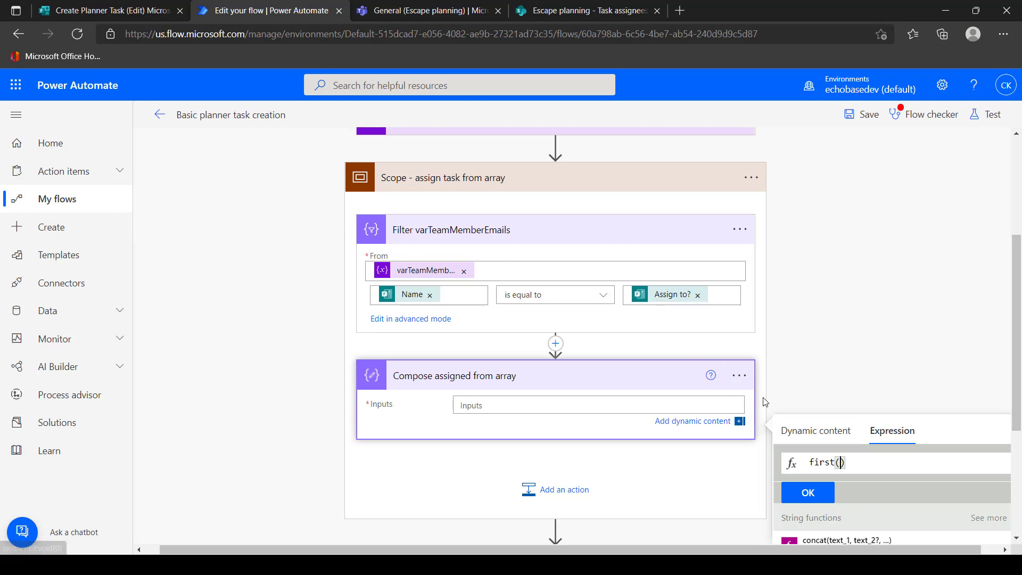
{"action": "scroll", "coordinate": [766, 402], "scroll_direction": "down", "scroll_amount": 1}
{"action": "left_click", "coordinate": [824, 368]}
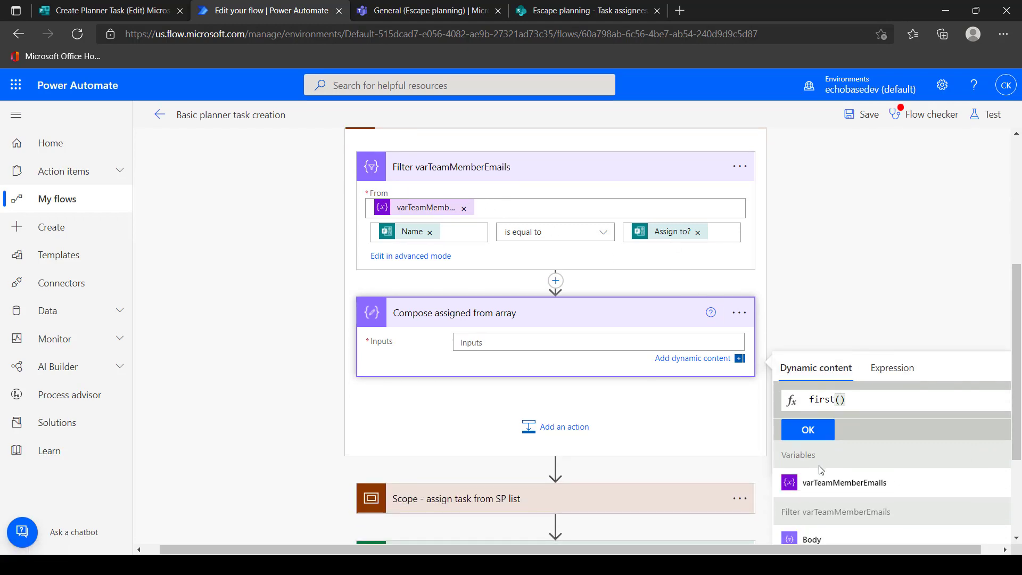
{"action": "scroll", "coordinate": [816, 505], "scroll_direction": "down", "scroll_amount": 1}
{"action": "left_click", "coordinate": [808, 502]}
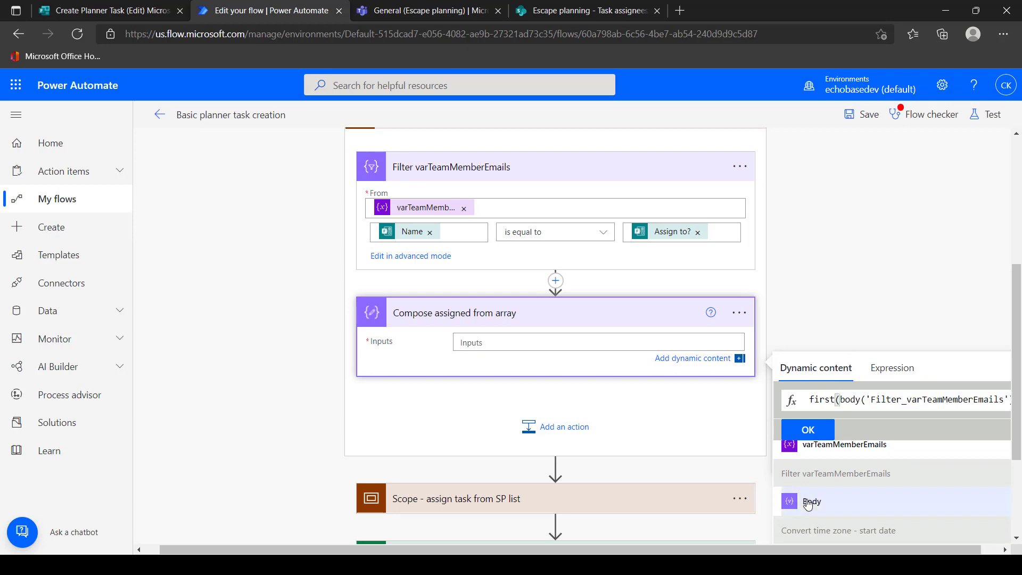
- Append ['Email'] after the closing parenthesis of the first() expression and add the expression to the Compose inputs
{"action": "left_click", "coordinate": [905, 400]}
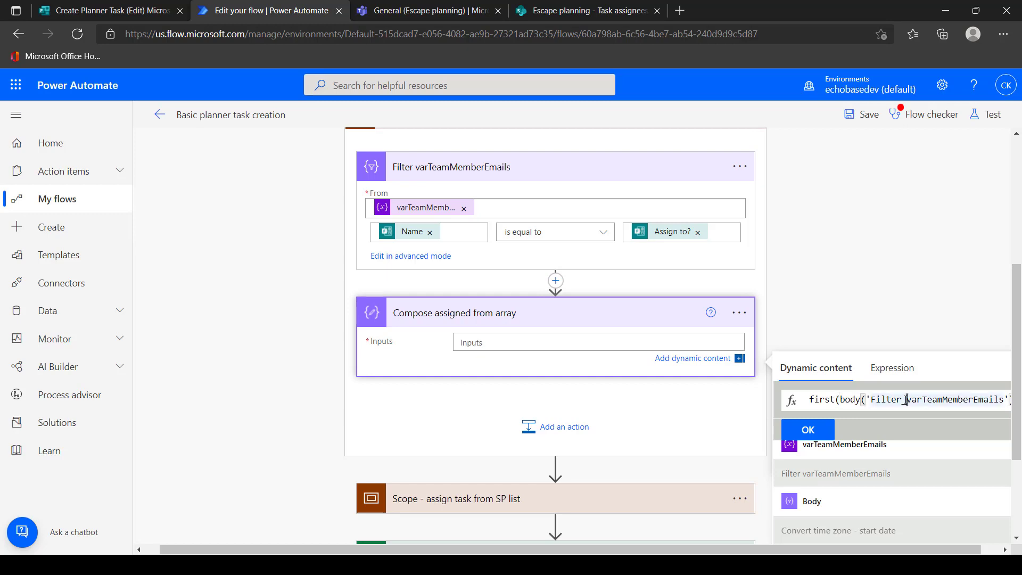
{"action": "key", "text": "End"}
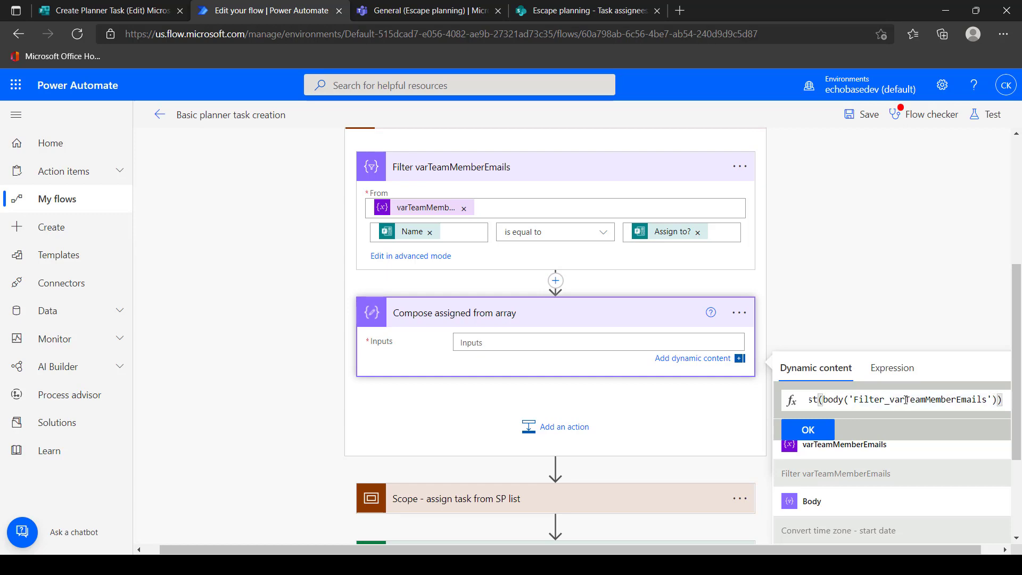
{"action": "type", "text": "["}
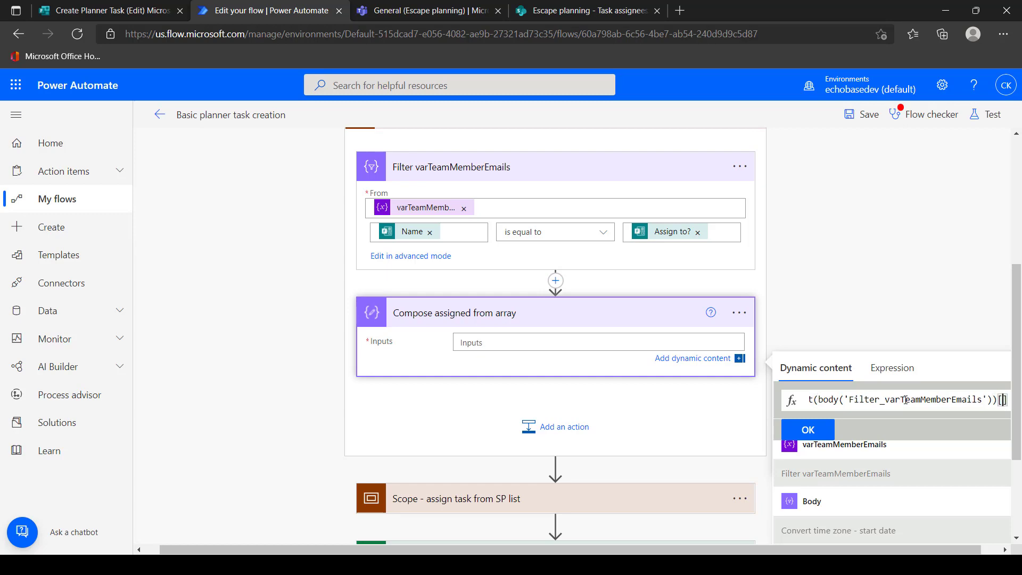
{"action": "type", "text": "'E"}
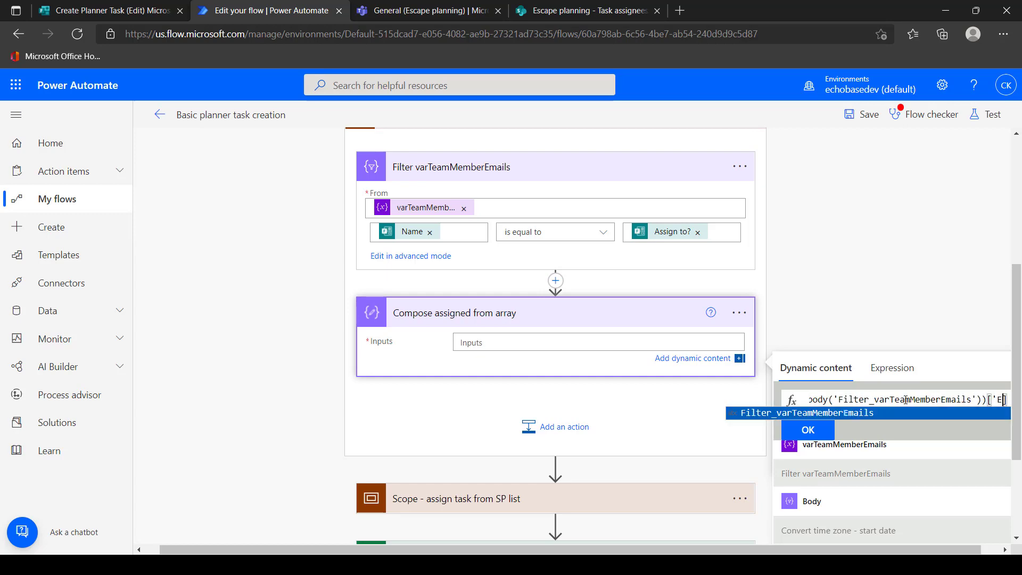
{"action": "type", "text": "mail'"}
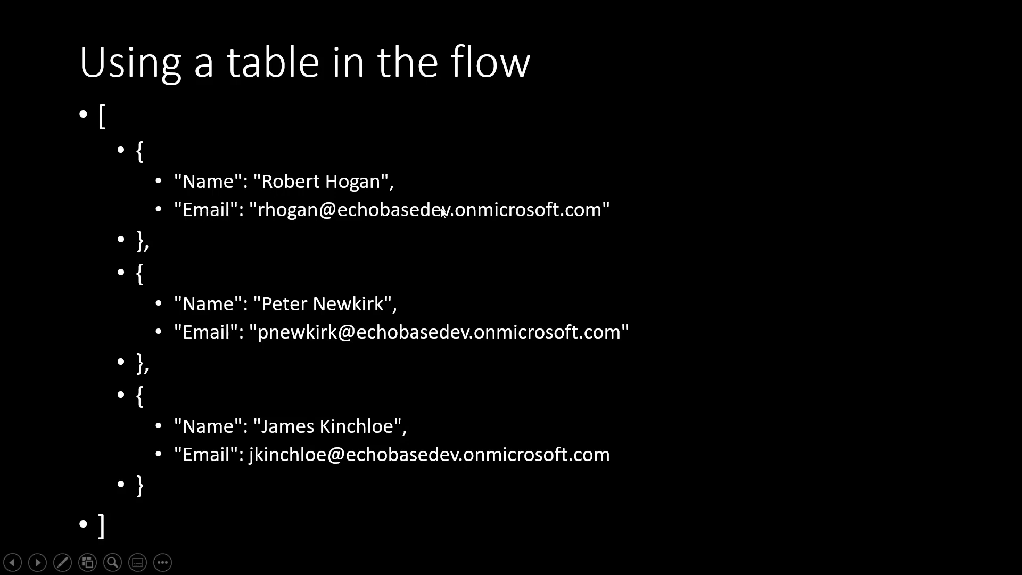
{"action": "key", "text": "alt+Tab"}
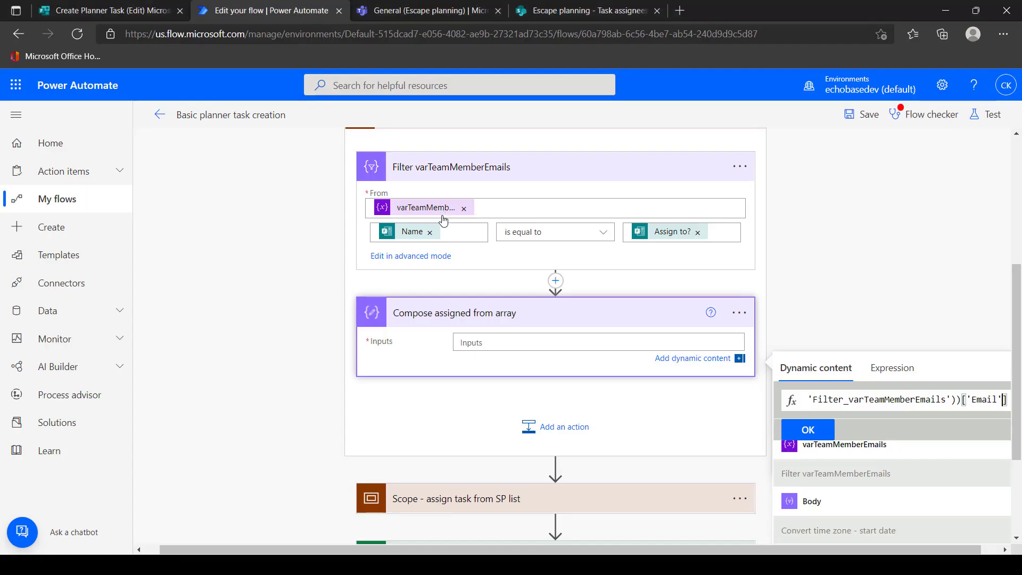
{"action": "left_click", "coordinate": [807, 431]}
- Expand the Create a task action and remove the current value from Assigned User Ids
{"action": "scroll", "coordinate": [579, 421], "scroll_direction": "down", "scroll_amount": 2}
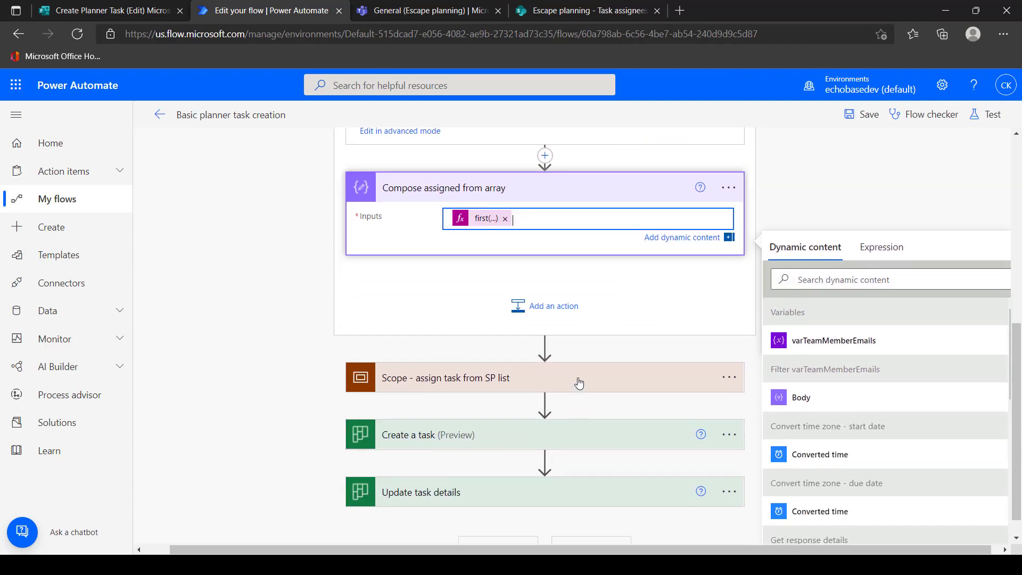
{"action": "left_click", "coordinate": [579, 382]}
{"action": "left_click", "coordinate": [576, 377]}
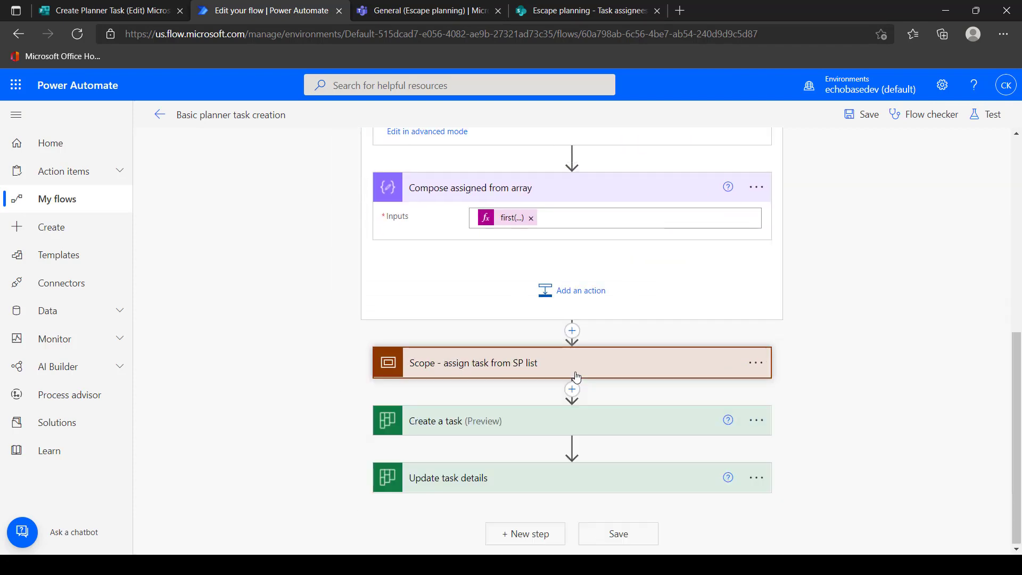
{"action": "left_click", "coordinate": [606, 412]}
{"action": "scroll", "coordinate": [603, 400], "scroll_direction": "down", "scroll_amount": 5}
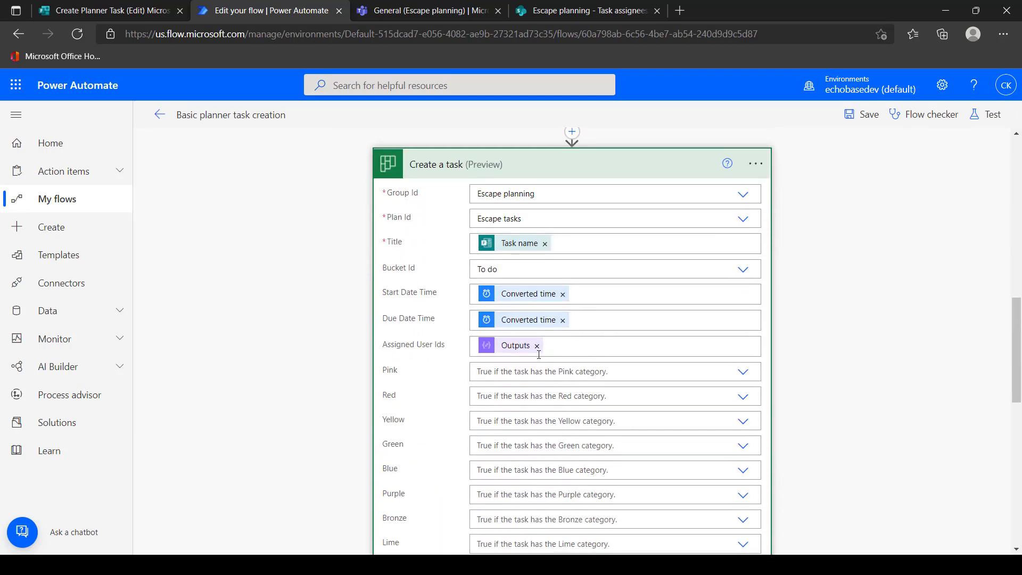
{"action": "left_click", "coordinate": [537, 346]}
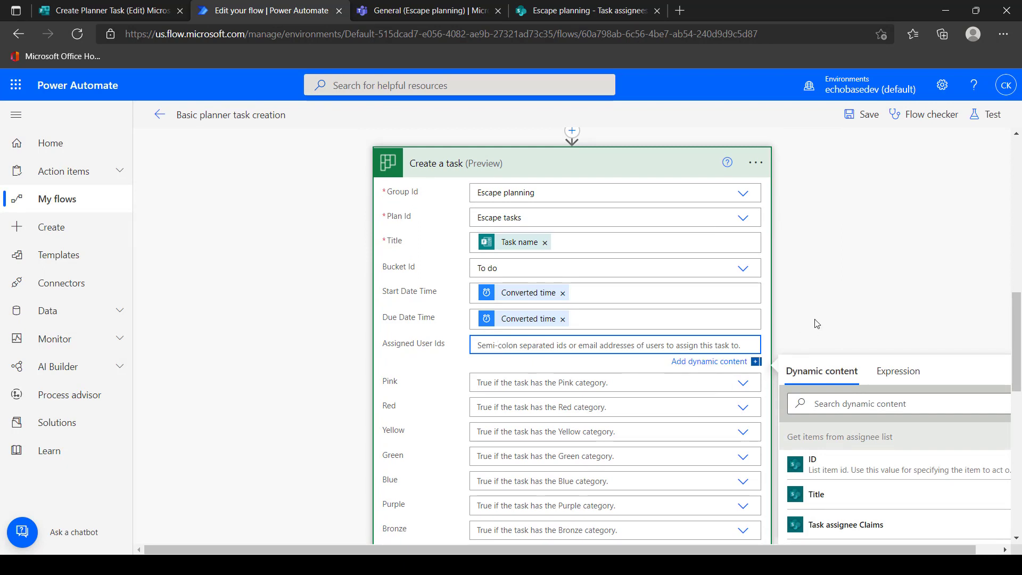
- Set Assigned User Ids to the Outputs of Compose assigned from array and save the flow
{"action": "left_click", "coordinate": [896, 372]}
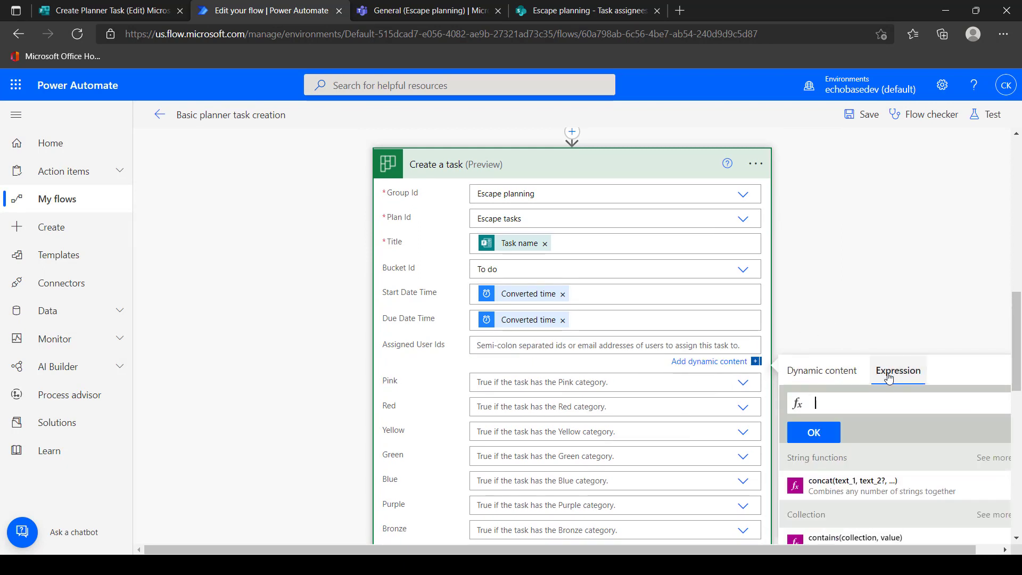
{"action": "left_click", "coordinate": [826, 377]}
{"action": "type", "text": "ou"}
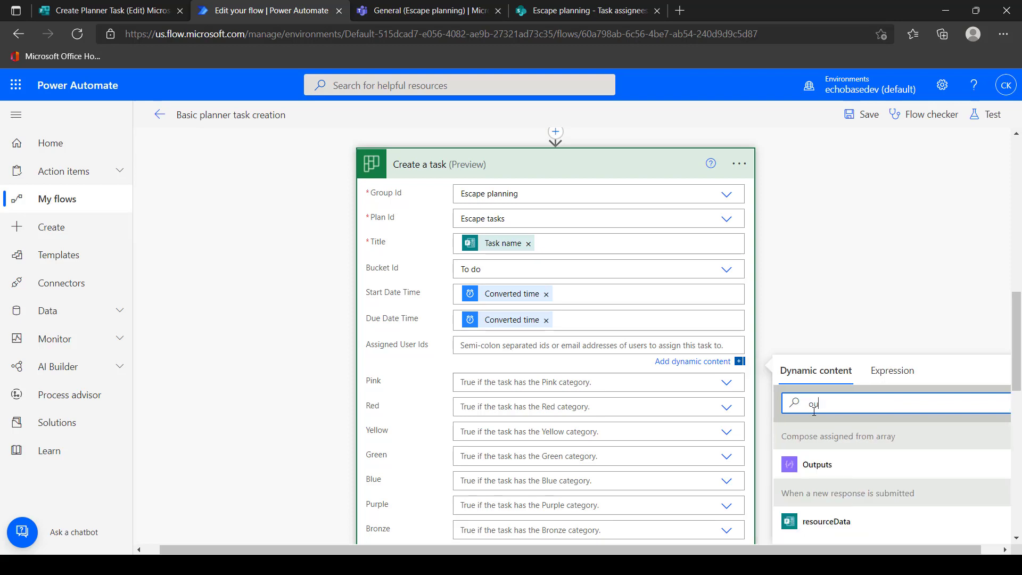
{"action": "type", "text": "t"}
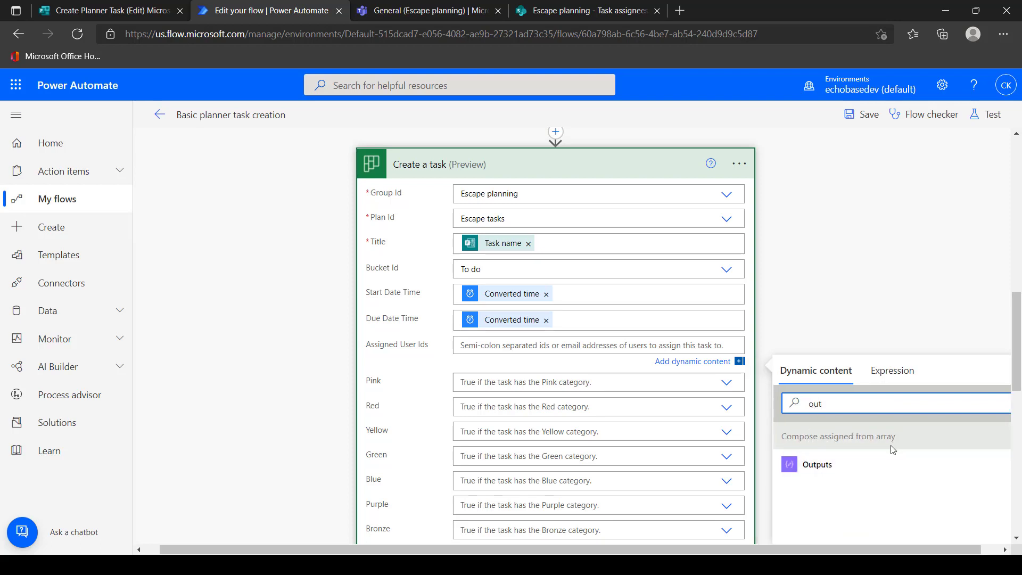
{"action": "left_click", "coordinate": [811, 465]}
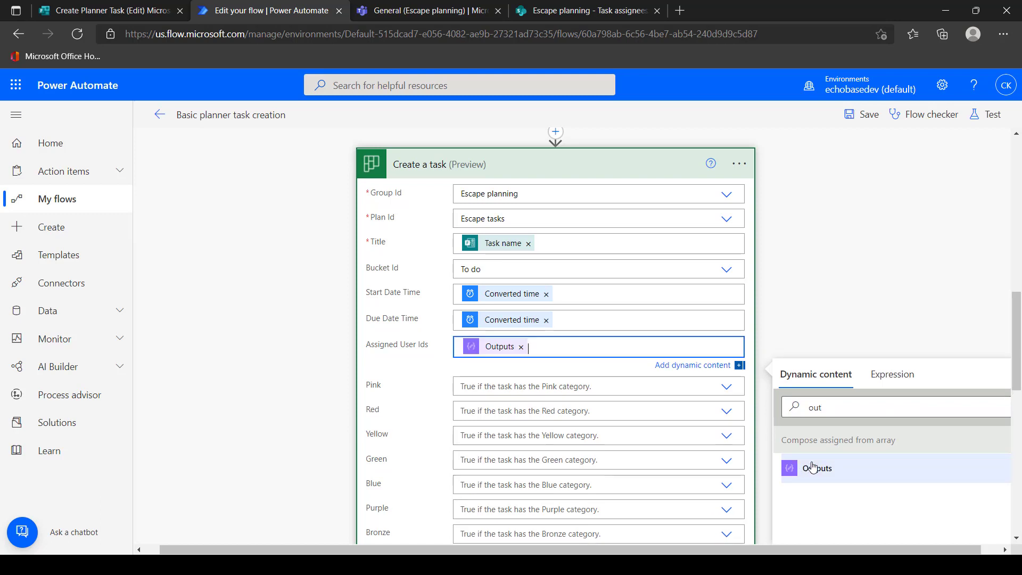
{"action": "left_click", "coordinate": [849, 122]}
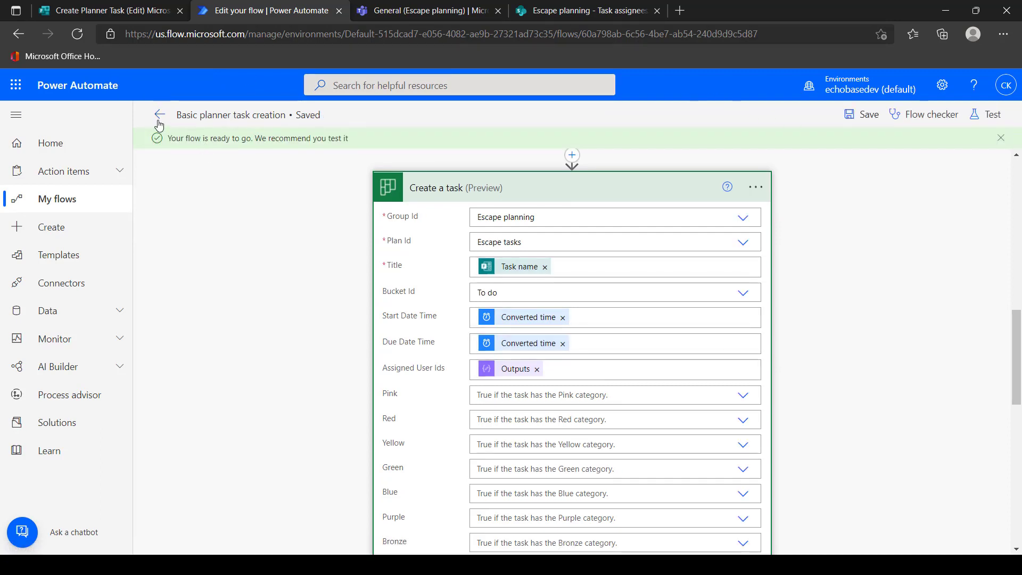
- Switch to the Create Planner Task form in Microsoft Forms and open its preview
{"action": "left_click", "coordinate": [127, 11]}
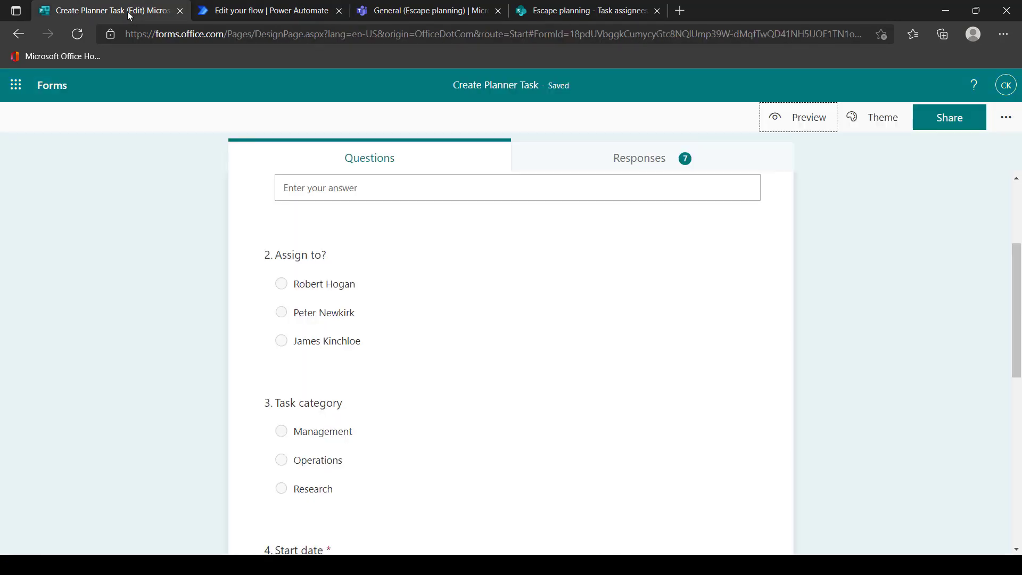
{"action": "scroll", "coordinate": [509, 250], "scroll_direction": "up", "scroll_amount": 3}
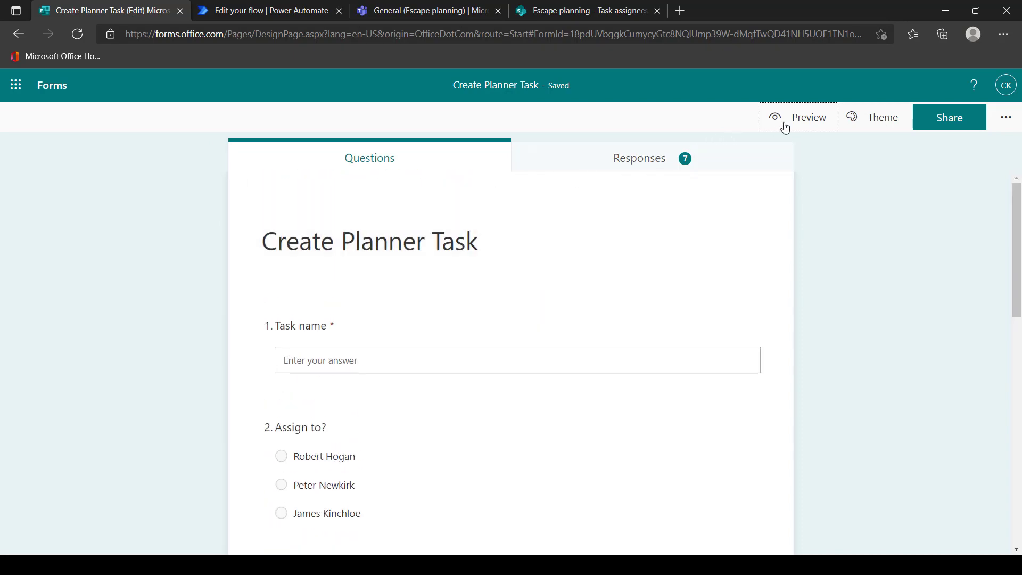
{"action": "left_click", "coordinate": [785, 127]}
- Enter a task name that mentions the assignee's first name and select the third person under Assign to
{"action": "left_click", "coordinate": [313, 313]}
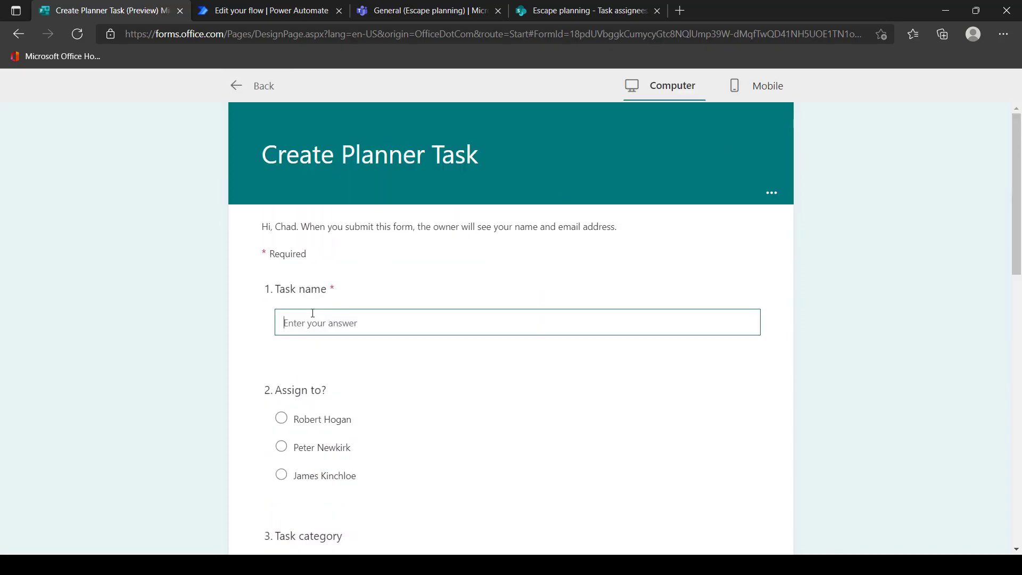
{"action": "type", "text": "task for james"}
{"action": "left_click", "coordinate": [281, 474]}
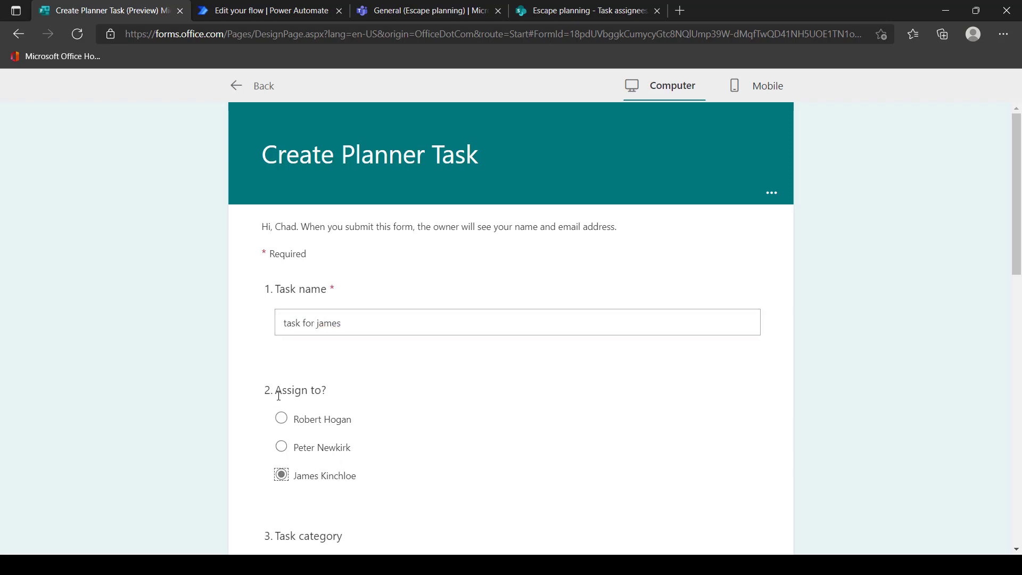
- Set the form's Start date to 3/21/2022, leaving the task category unselected
{"action": "scroll", "coordinate": [319, 473], "scroll_direction": "down", "scroll_amount": 2}
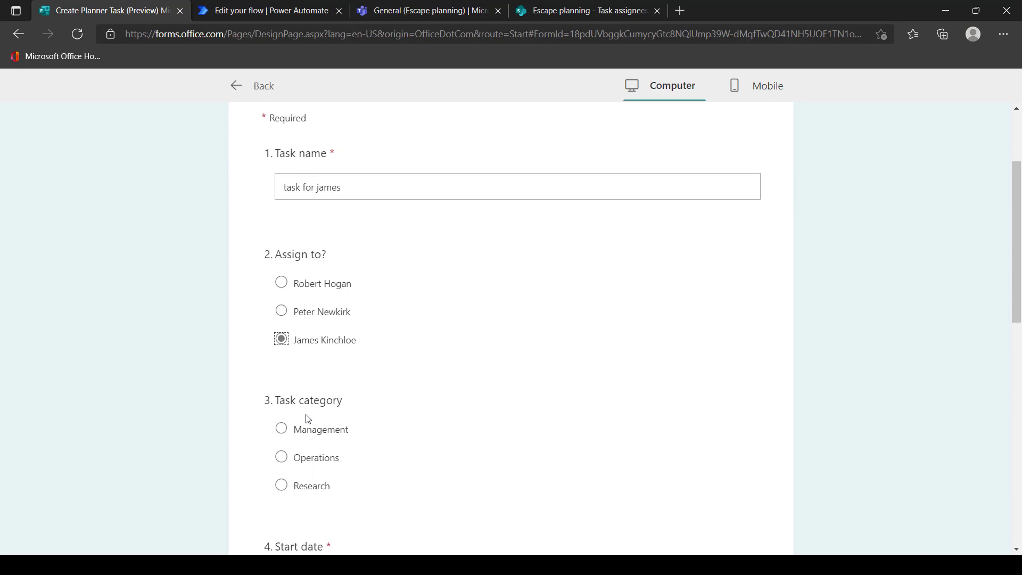
{"action": "scroll", "coordinate": [308, 419], "scroll_direction": "down", "scroll_amount": 1}
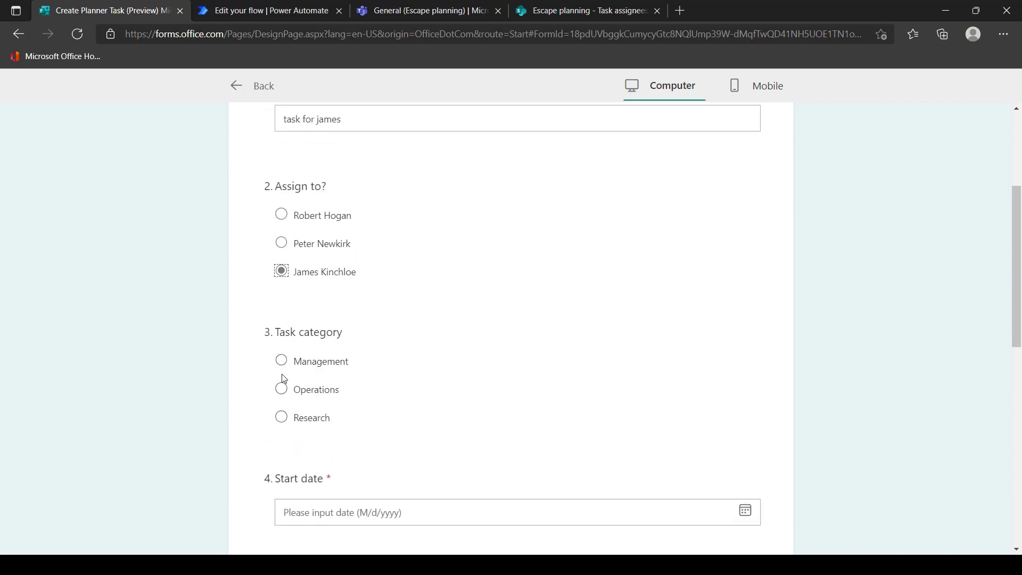
{"action": "left_click", "coordinate": [330, 514]}
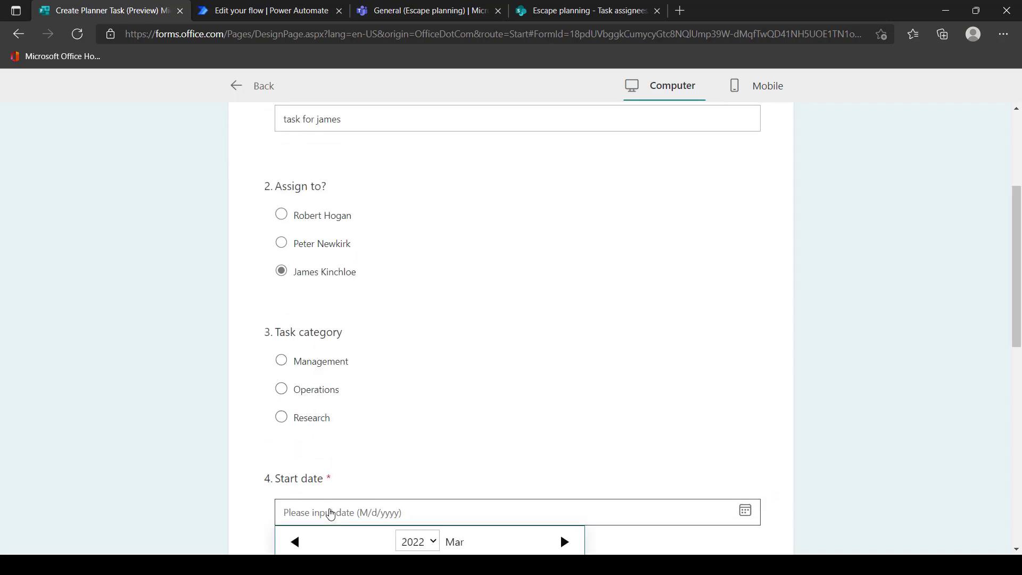
{"action": "scroll", "coordinate": [328, 495], "scroll_direction": "down", "scroll_amount": 3}
{"action": "left_click", "coordinate": [349, 440]}
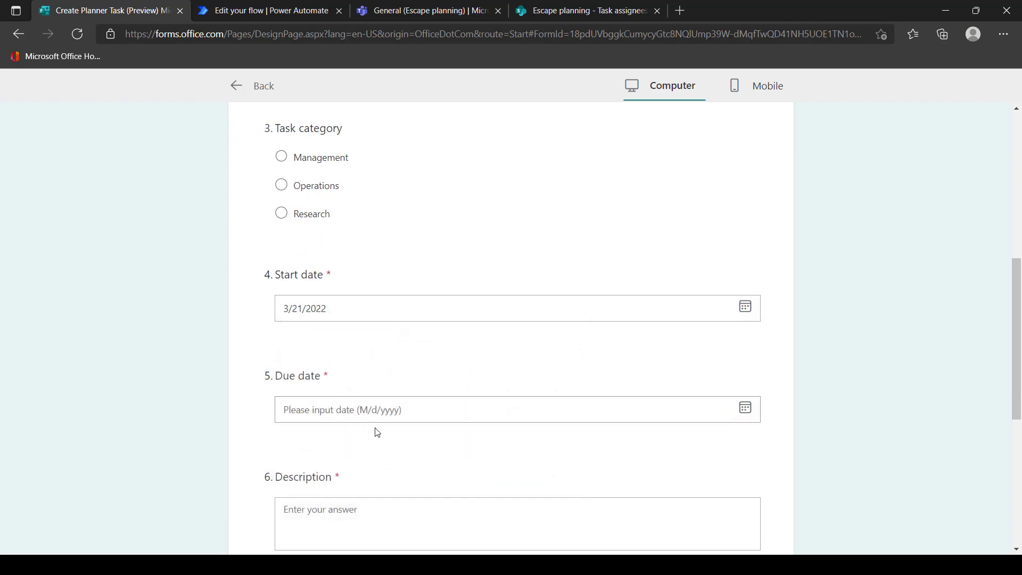
- Set the form's Due date to 3/24/2022 and the importance or priority rating to 4
{"action": "left_click", "coordinate": [376, 412]}
{"action": "scroll", "coordinate": [377, 411], "scroll_direction": "down", "scroll_amount": 3}
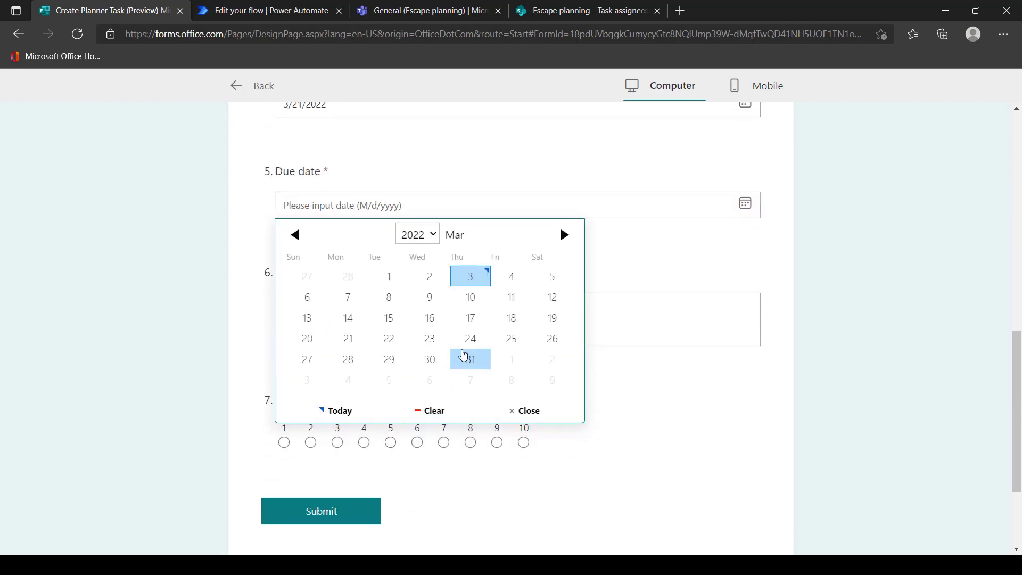
{"action": "left_click", "coordinate": [471, 339]}
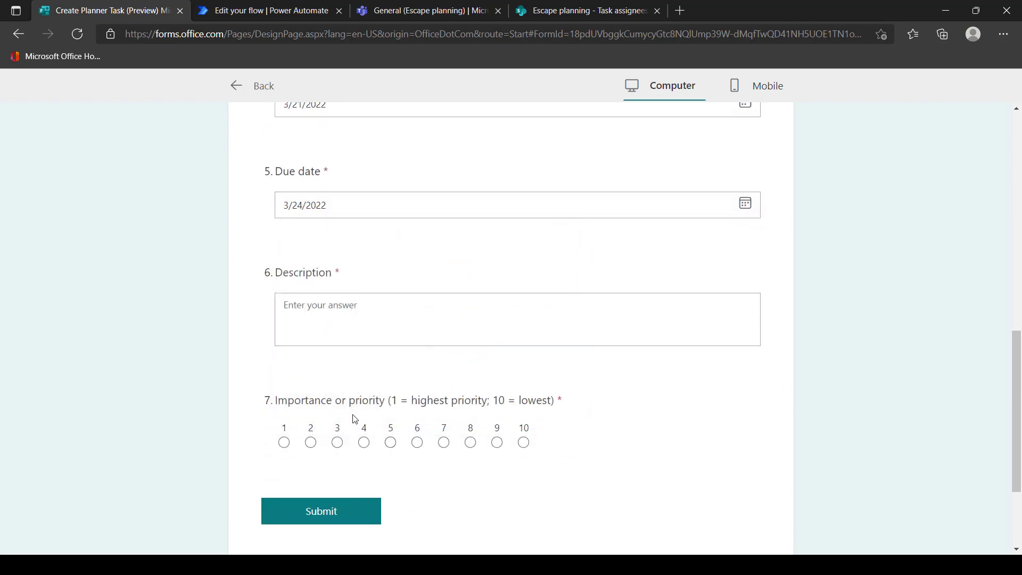
{"action": "left_click", "coordinate": [365, 442]}
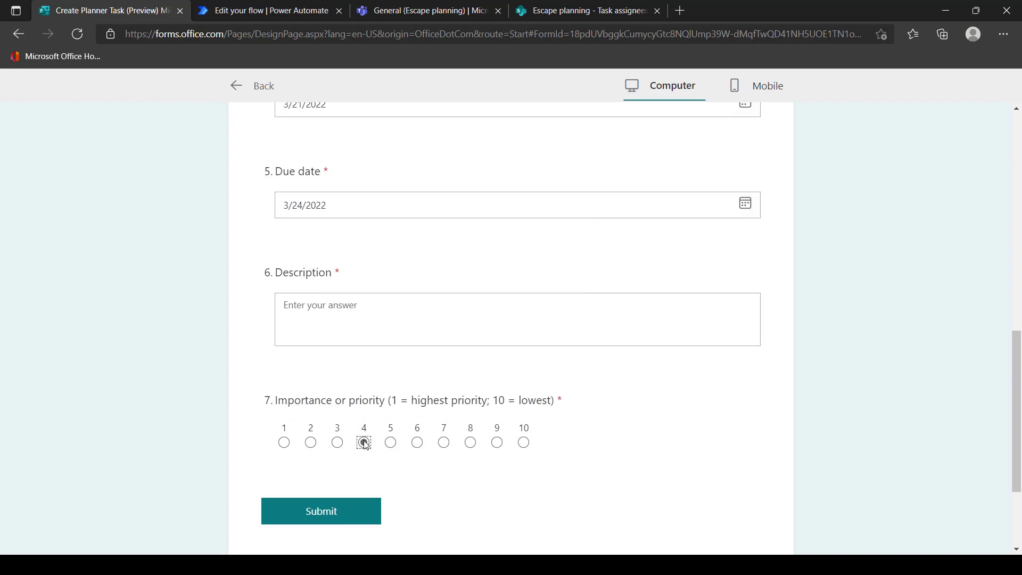
- Fill in the required Description with a short note about something for the assignee to do and submit the response
{"action": "left_click", "coordinate": [349, 512]}
{"action": "left_click", "coordinate": [333, 271]}
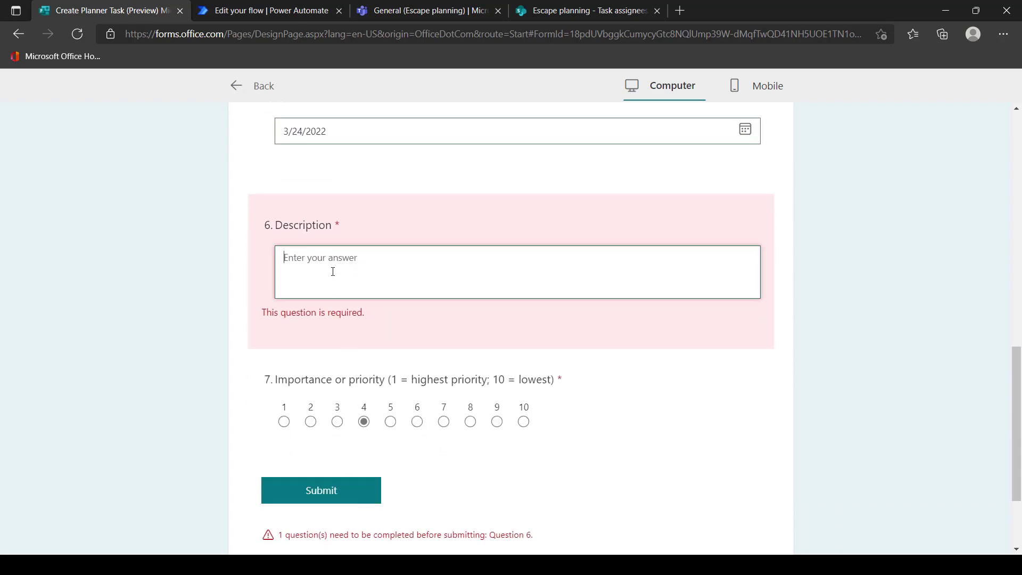
{"action": "type", "text": "some"}
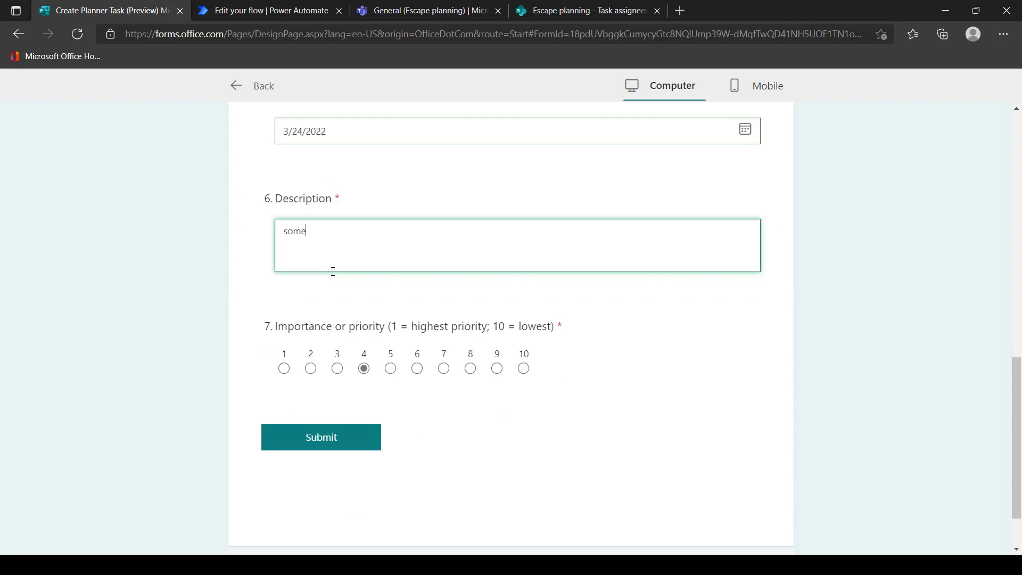
{"action": "type", "text": "thing for james to do"}
{"action": "left_click", "coordinate": [308, 446]}
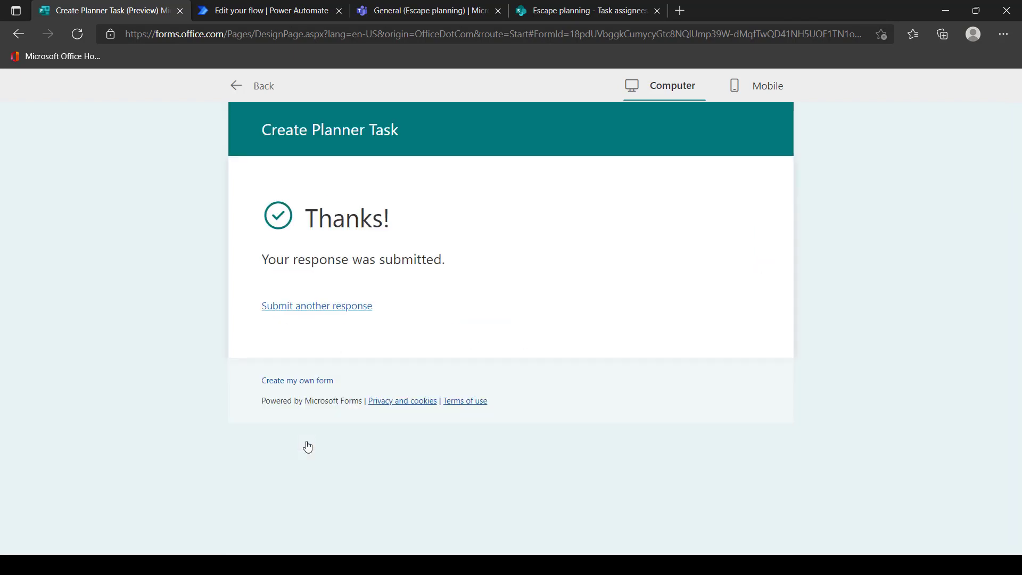
- Switch to Power Automate and open the most recent run of the Basic planner task creation flow
{"action": "left_click", "coordinate": [247, 12]}
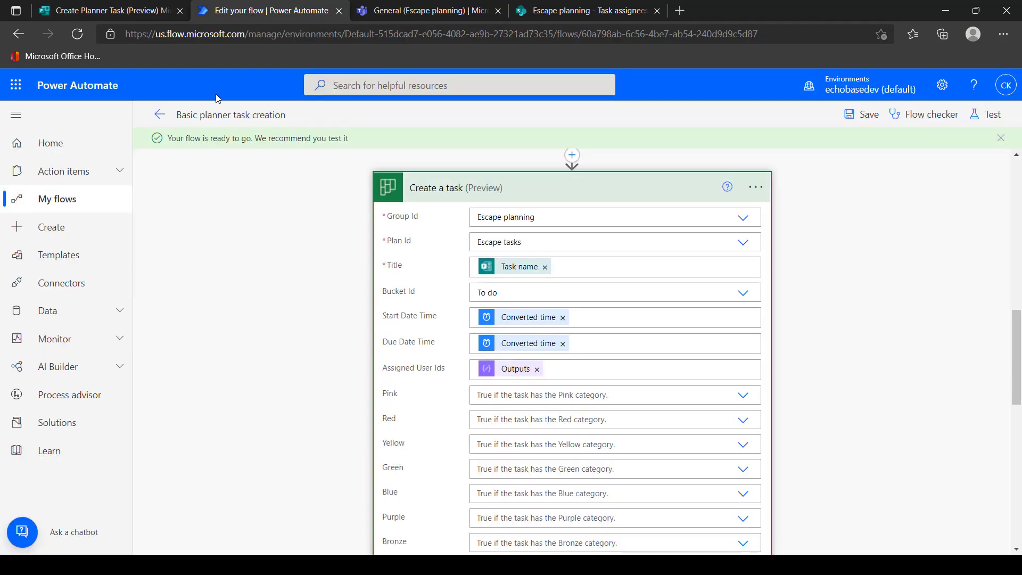
{"action": "left_click", "coordinate": [160, 115]}
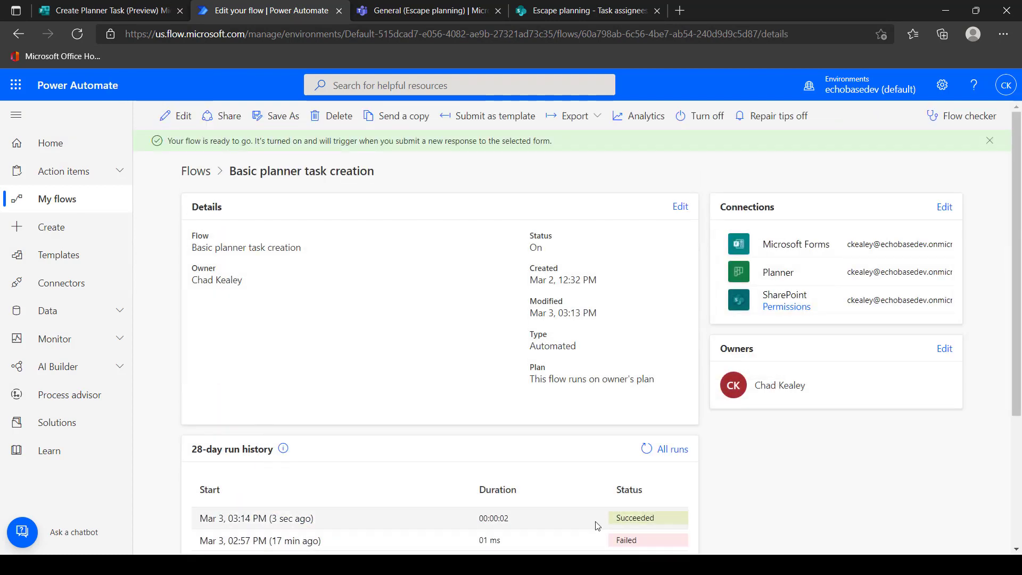
{"action": "left_click", "coordinate": [286, 519]}
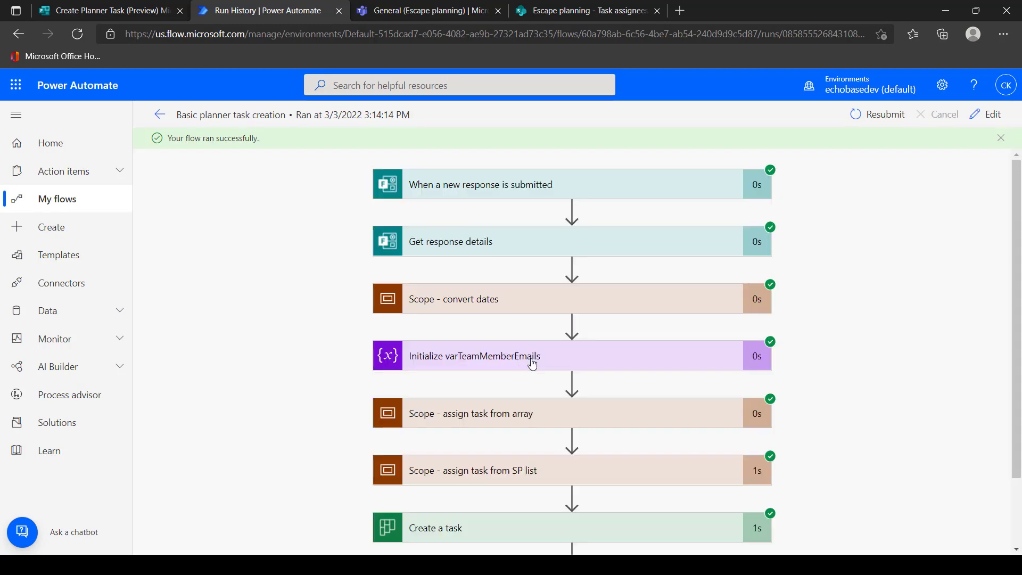
- Inspect the inputs and outputs of Filter varTeamMemberEmails and Compose assigned from array inside the Scope - assign task from array
{"action": "left_click", "coordinate": [614, 416]}
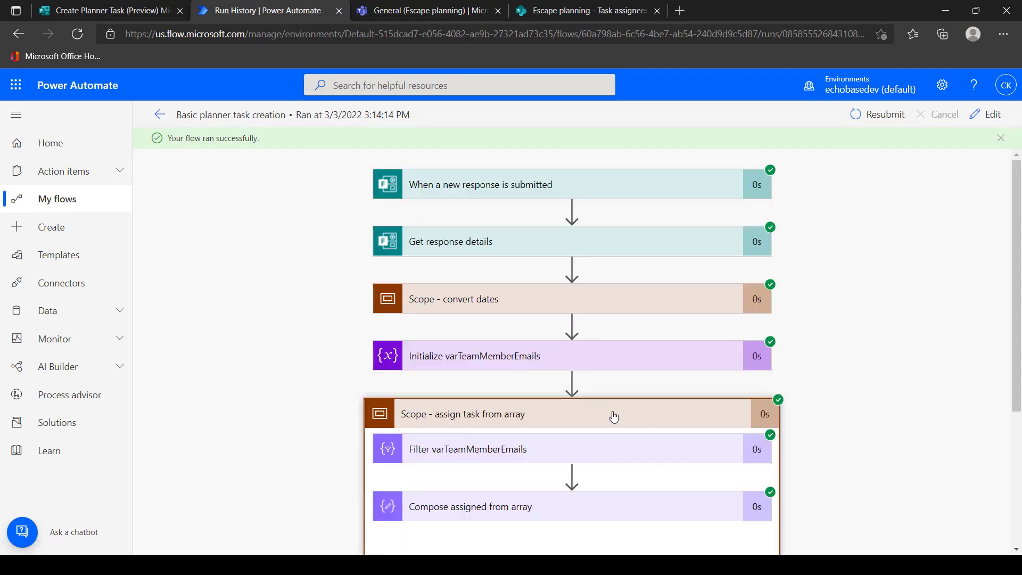
{"action": "scroll", "coordinate": [606, 410], "scroll_direction": "down", "scroll_amount": 3}
{"action": "left_click", "coordinate": [535, 328]}
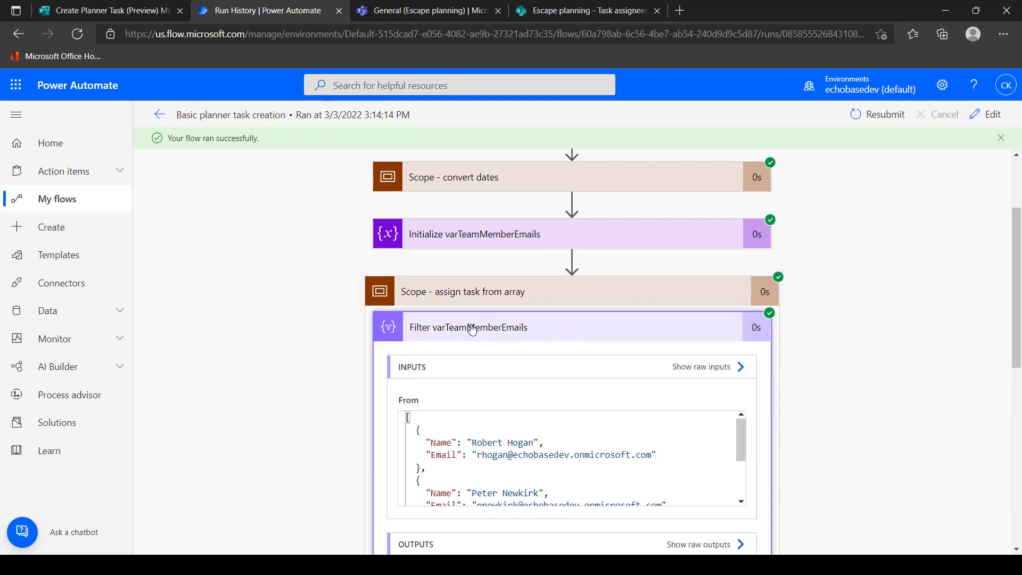
{"action": "scroll", "coordinate": [469, 326], "scroll_direction": "down", "scroll_amount": 4}
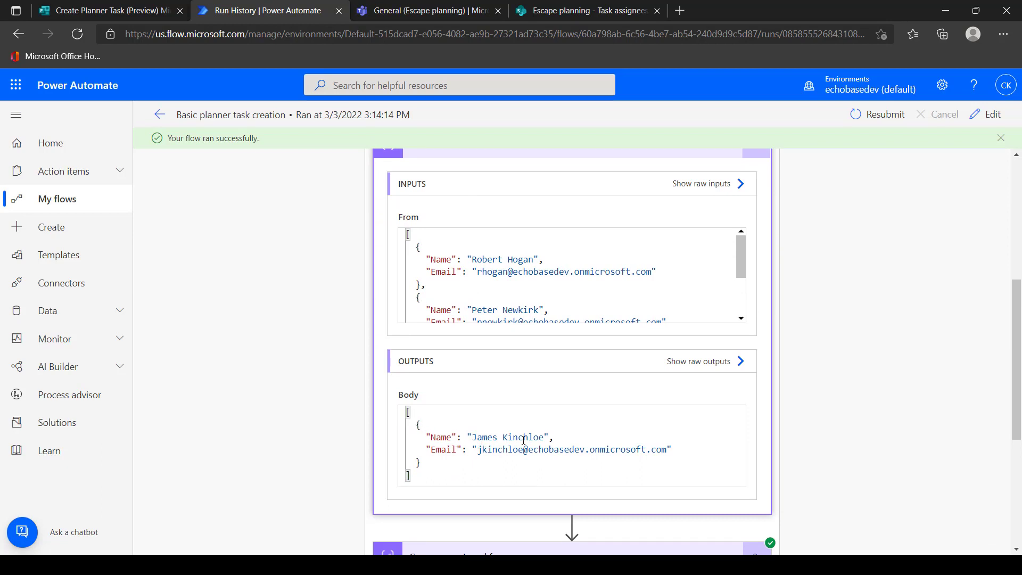
{"action": "scroll", "coordinate": [537, 522], "scroll_direction": "down", "scroll_amount": 3}
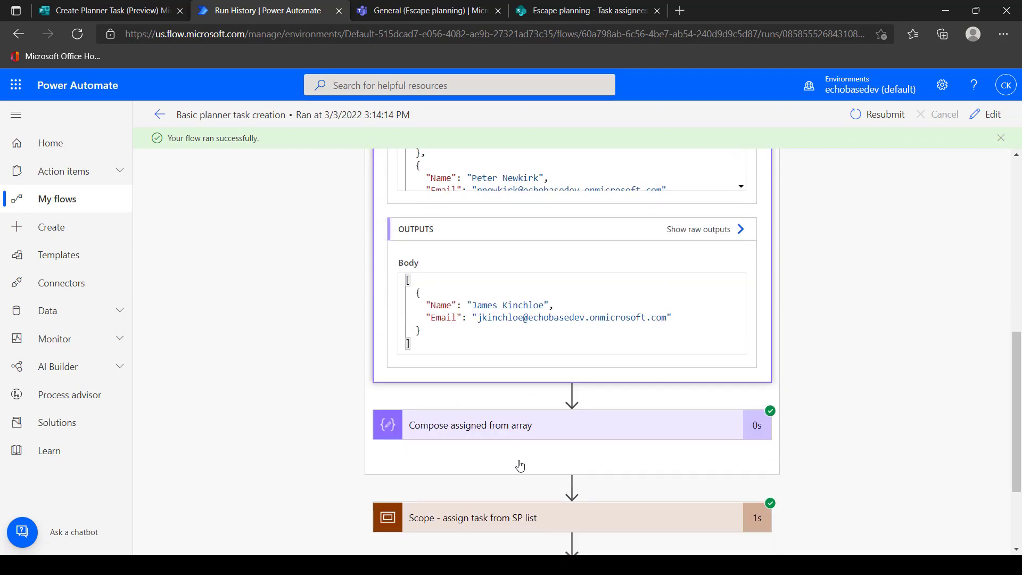
{"action": "left_click", "coordinate": [498, 383]}
{"action": "scroll", "coordinate": [495, 381], "scroll_direction": "down", "scroll_amount": 1}
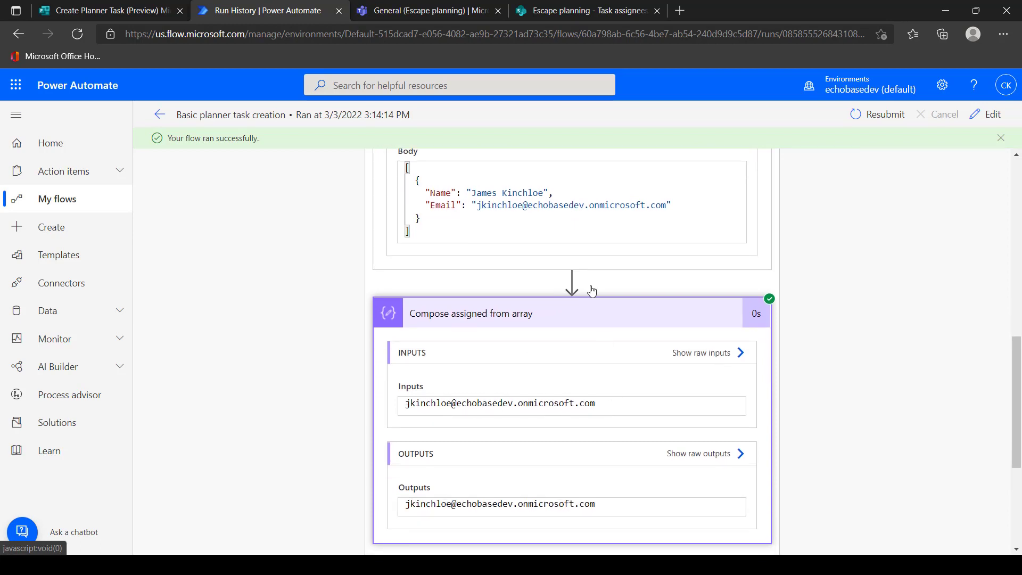
- Check the Escape tasks board in Teams, and return to the form's question editor to review the Task category choices
{"action": "left_click", "coordinate": [432, 11]}
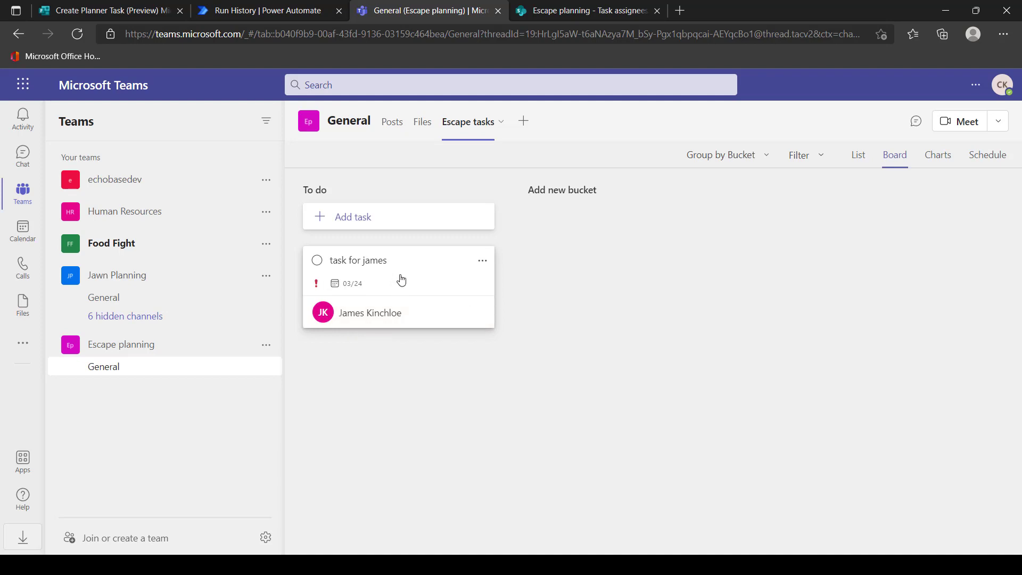
{"action": "left_click", "coordinate": [108, 14]}
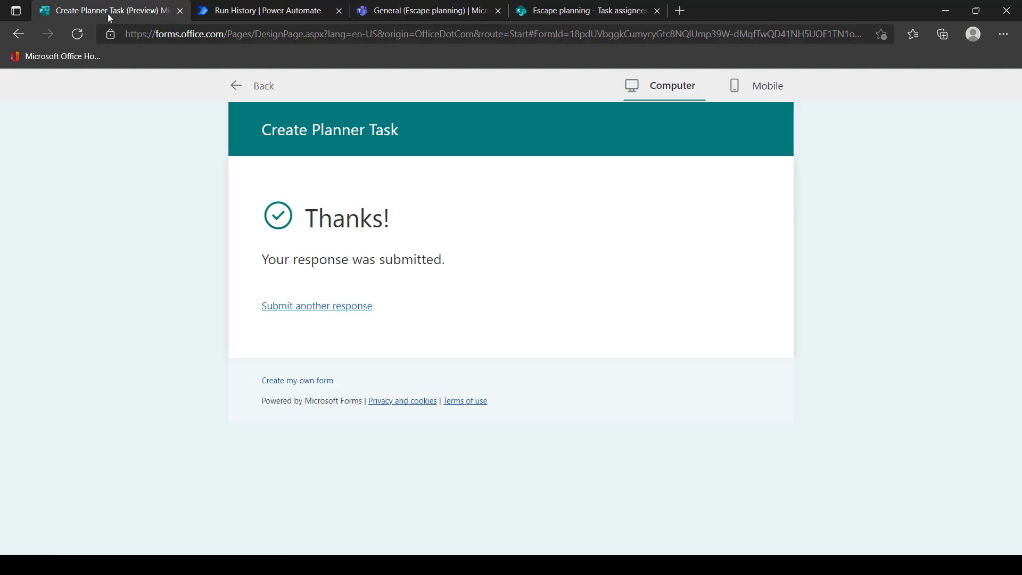
{"action": "left_click", "coordinate": [243, 91]}
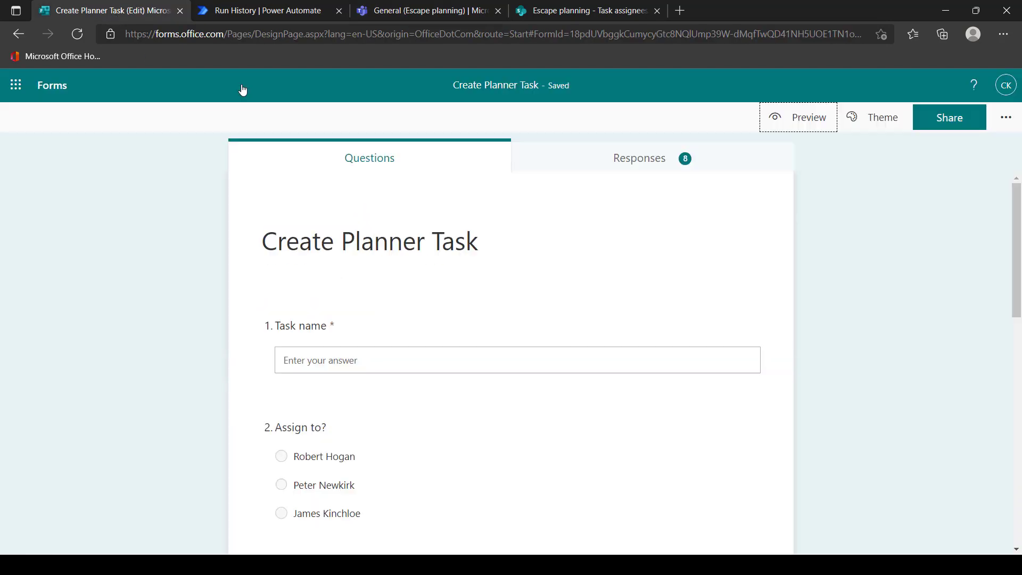
{"action": "scroll", "coordinate": [338, 360], "scroll_direction": "down", "scroll_amount": 4}
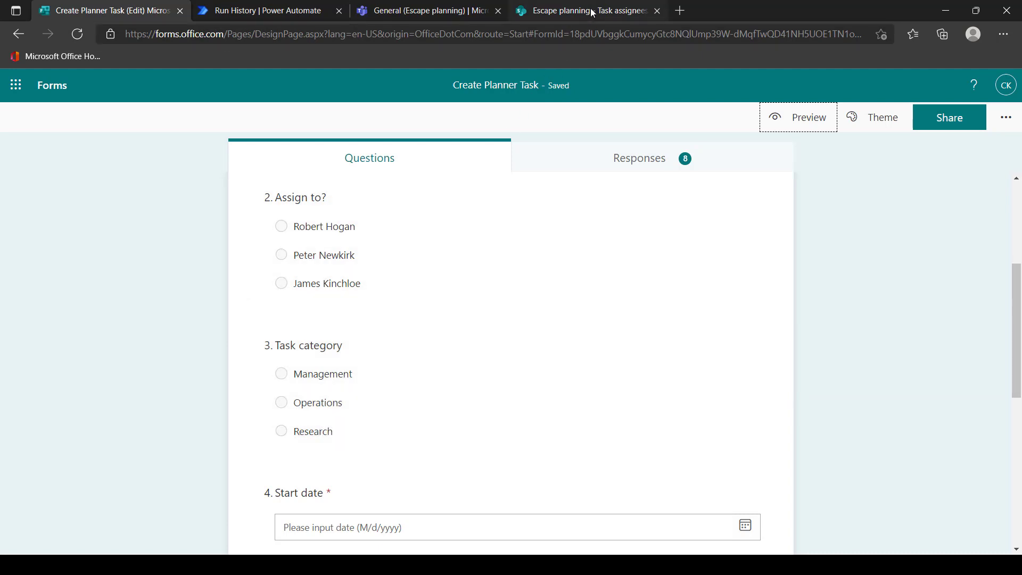
- Switch to the Task assignees list in SharePoint and review which person is assigned to each task category
{"action": "left_click", "coordinate": [593, 11]}
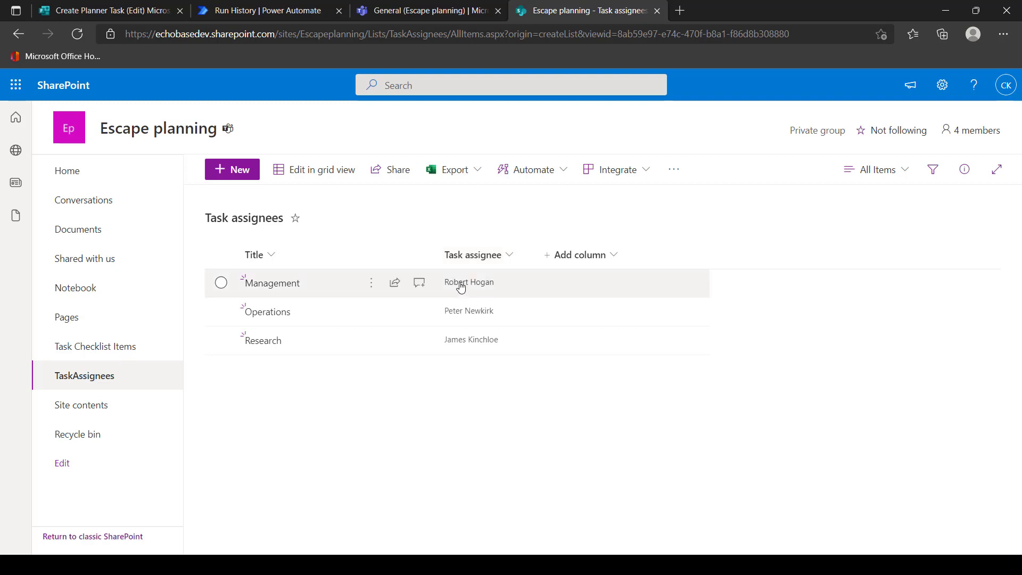
{"action": "mouse_move", "coordinate": [461, 286]}
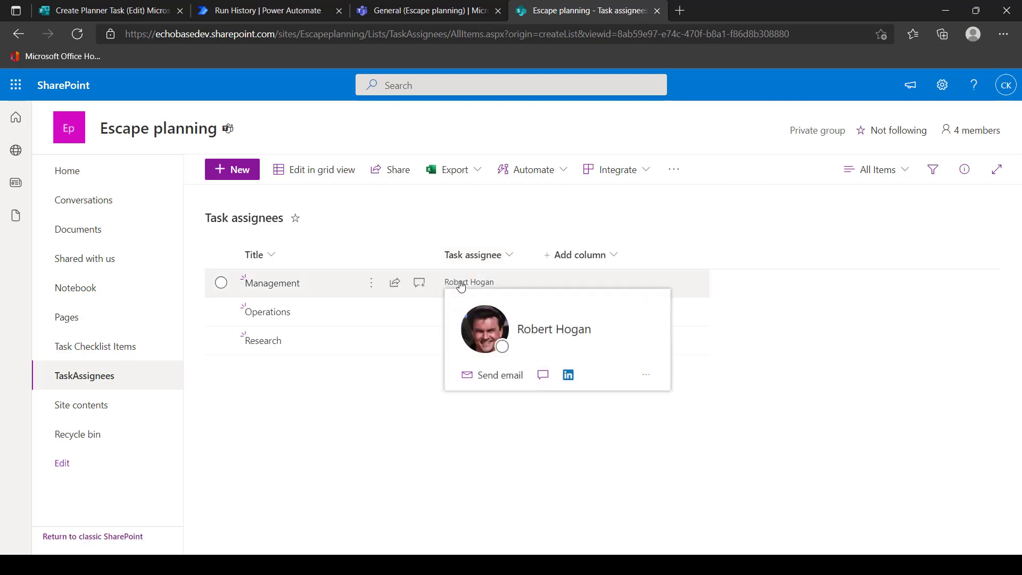
{"action": "left_click", "coordinate": [461, 286]}
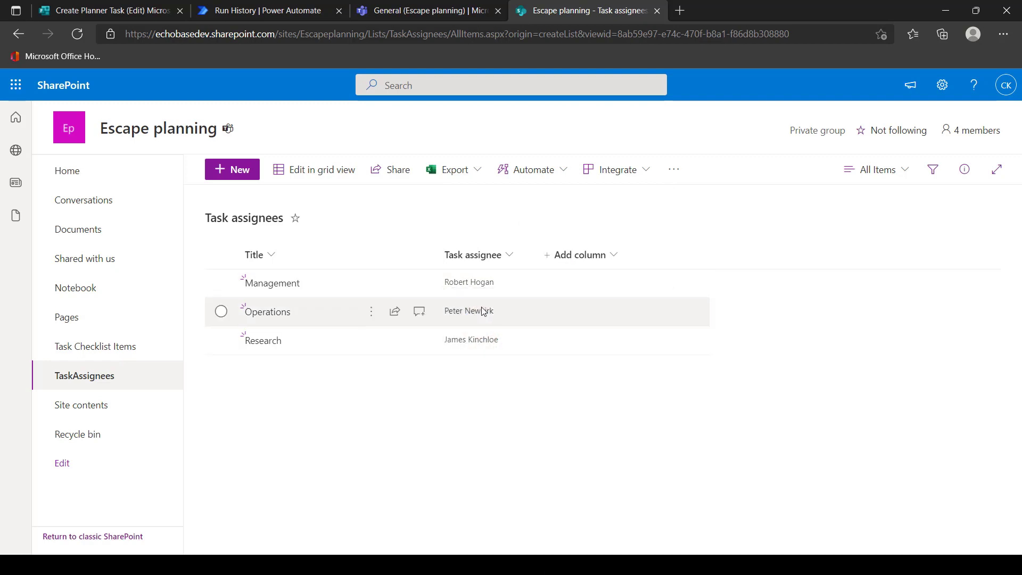
{"action": "mouse_move", "coordinate": [462, 289]}
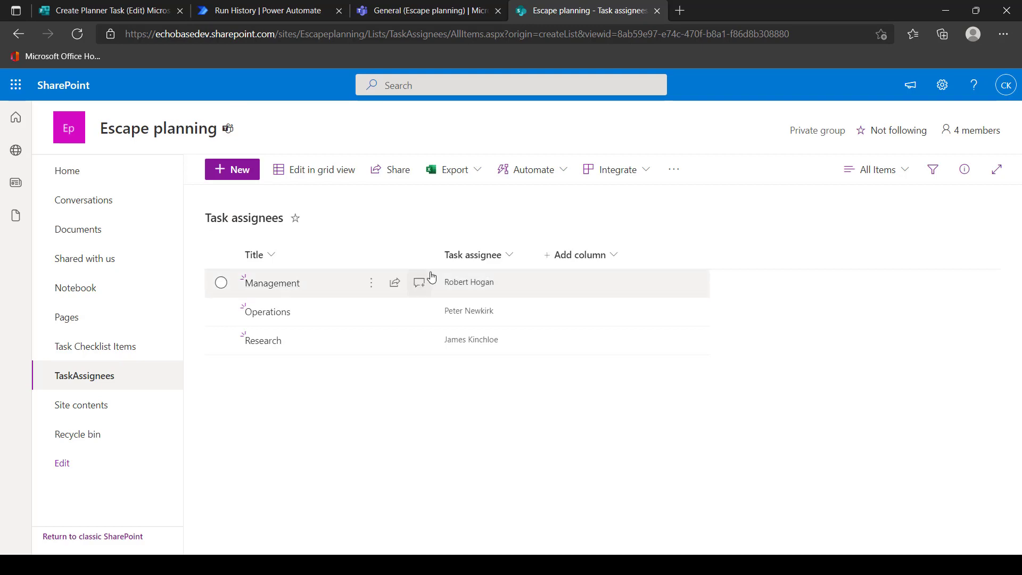
- Switch to Power Automate, open the flow for editing and delete the Scope - assign task from array
{"action": "left_click", "coordinate": [251, 12]}
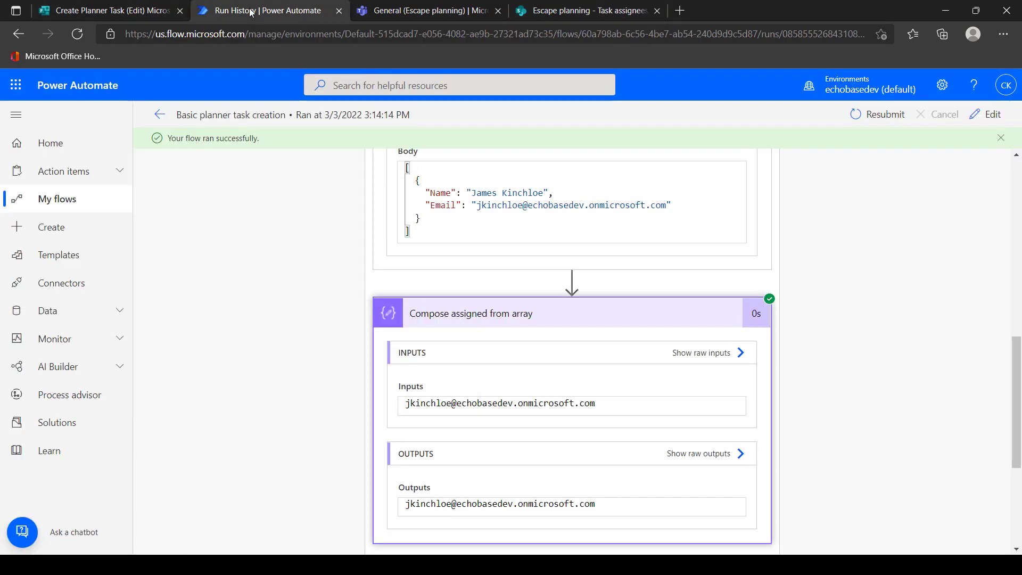
{"action": "scroll", "coordinate": [597, 353], "scroll_direction": "up", "scroll_amount": 3}
{"action": "scroll", "coordinate": [597, 352], "scroll_direction": "up", "scroll_amount": 5}
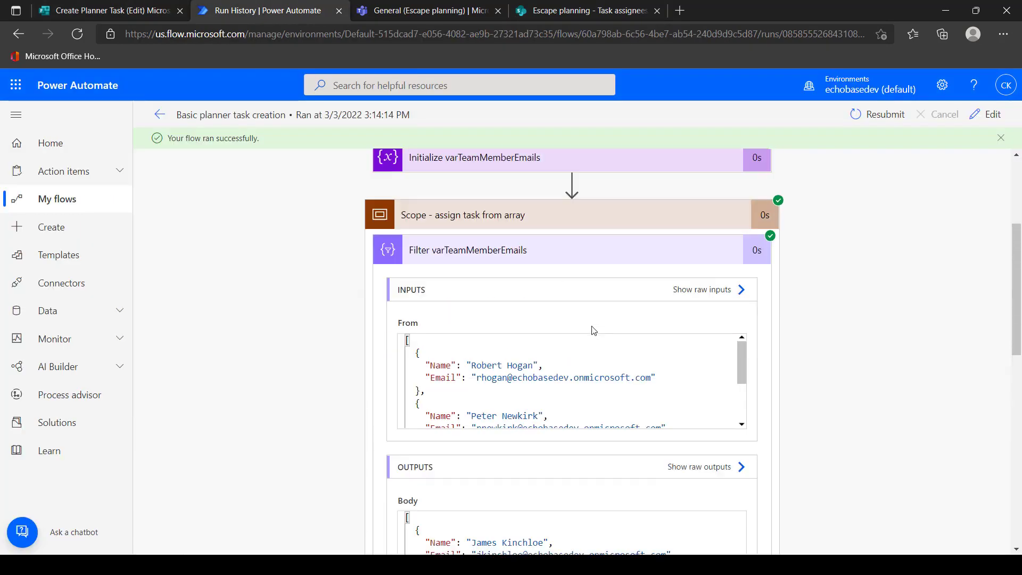
{"action": "left_click", "coordinate": [986, 113]}
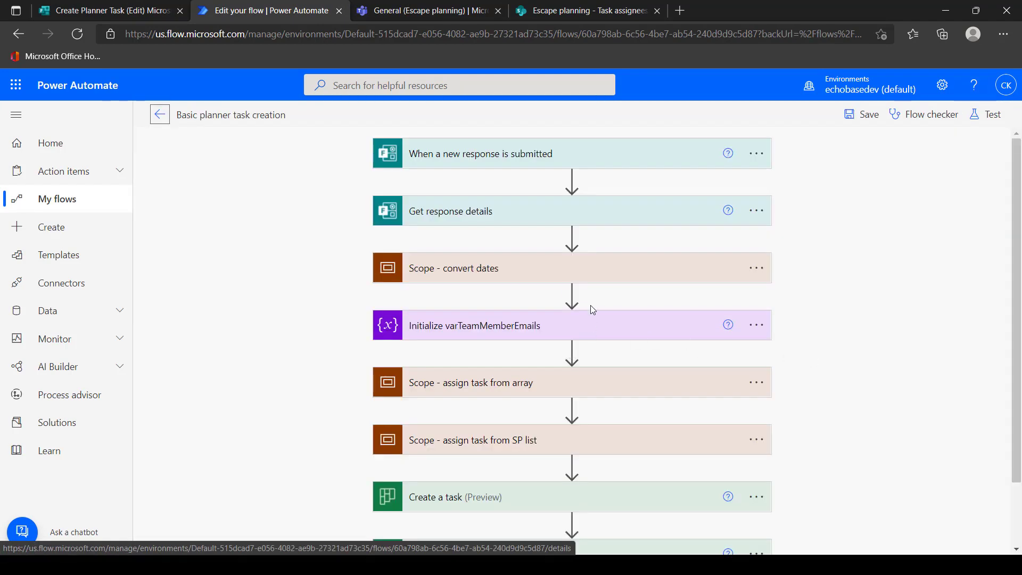
{"action": "left_click", "coordinate": [758, 388]}
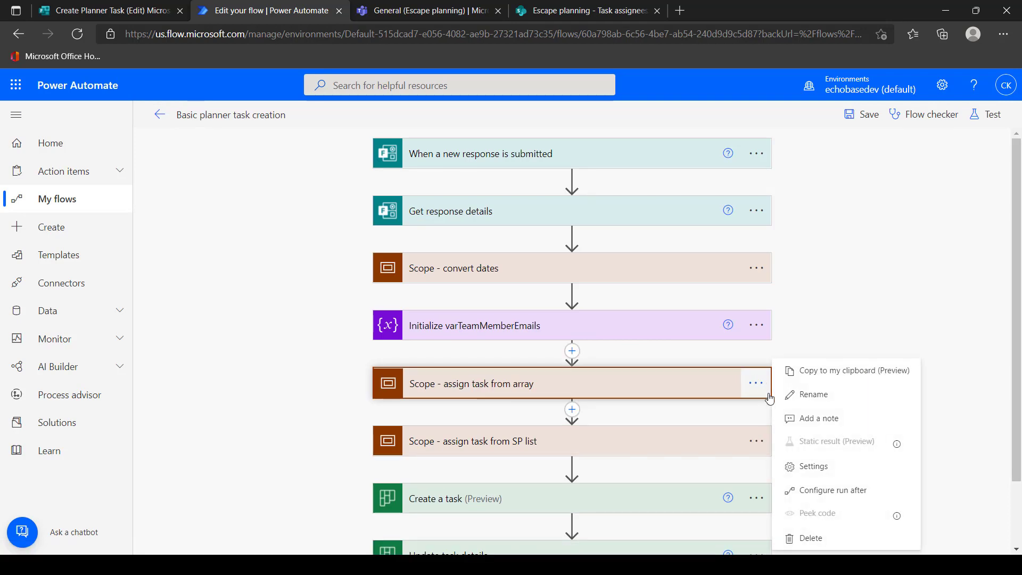
{"action": "left_click", "coordinate": [814, 539]}
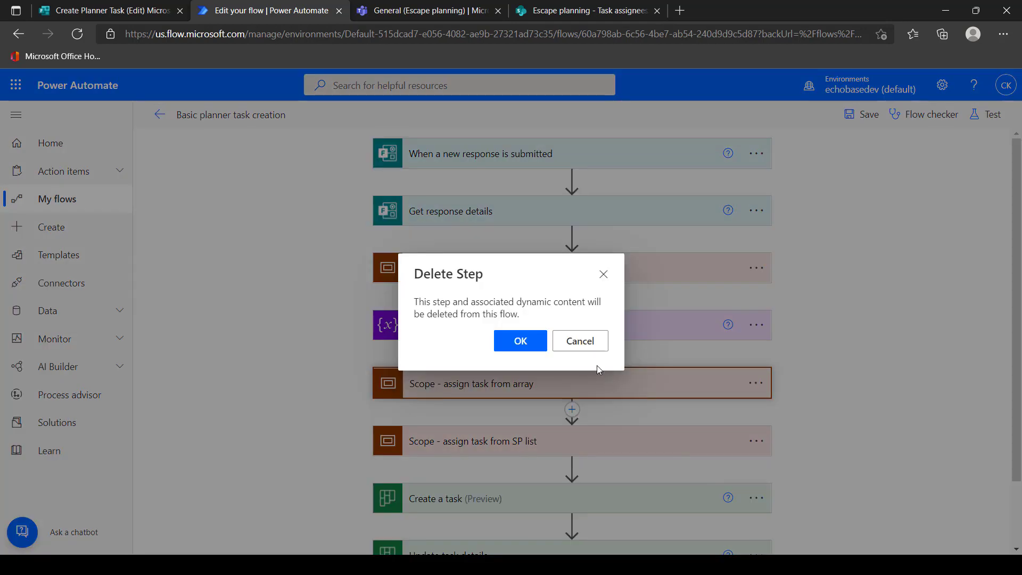
{"action": "left_click", "coordinate": [521, 347]}
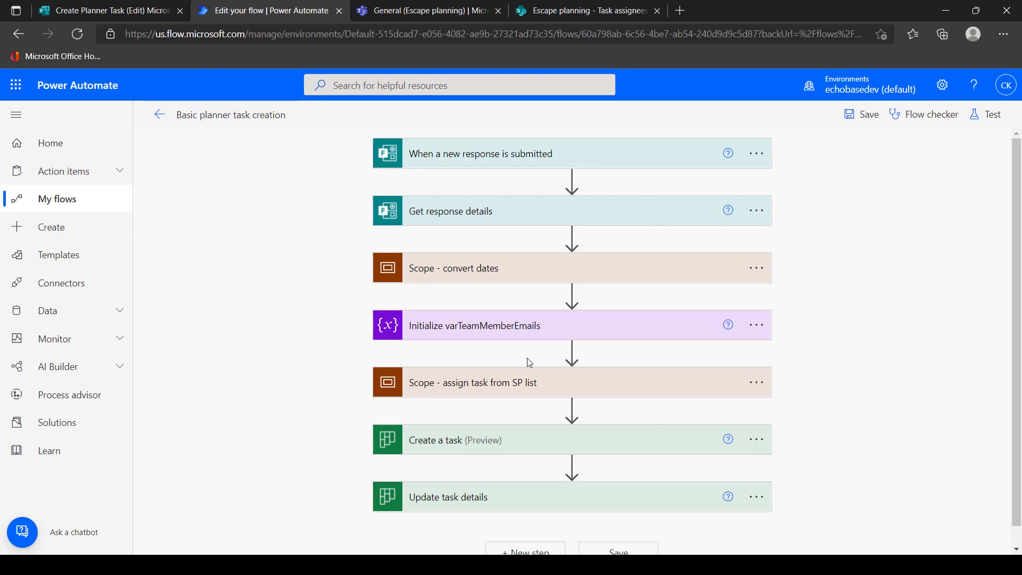
- Remove the Outputs token from Assigned User Ids in the Create a task action
{"action": "left_click", "coordinate": [632, 449]}
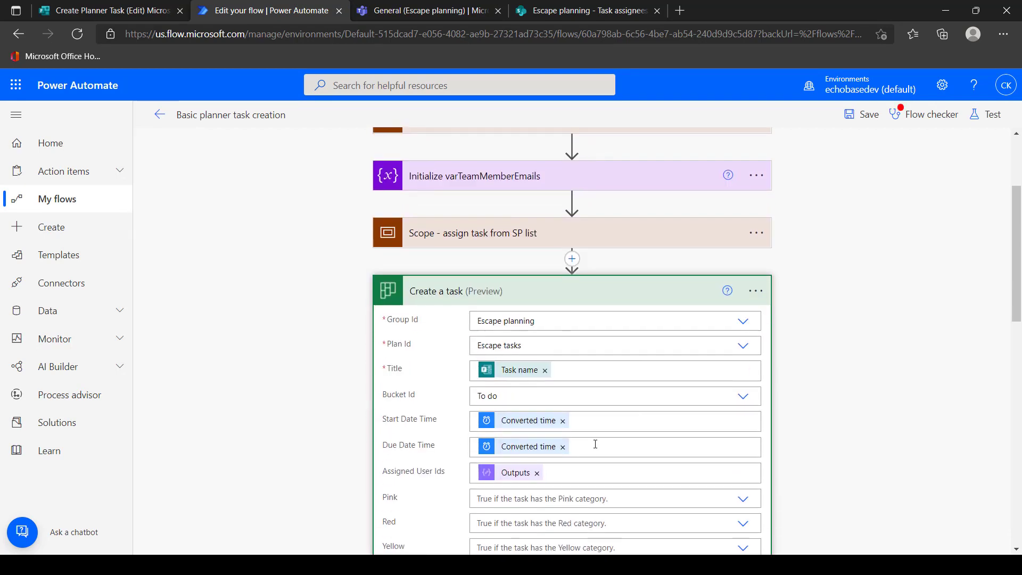
{"action": "left_click", "coordinate": [536, 474]}
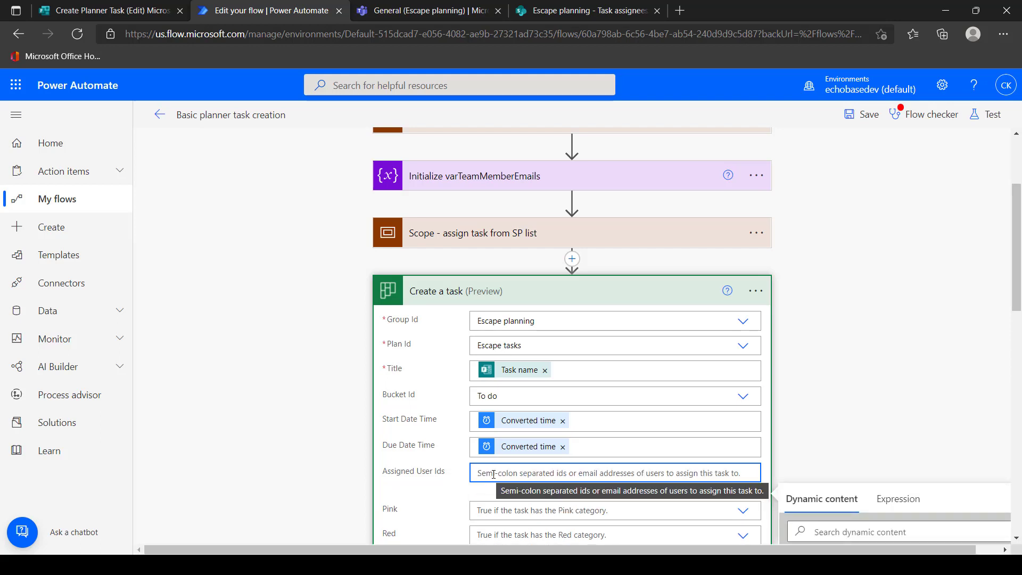
- Expand Scope - assign task from SP list and review the Get items from assignee list settings, including the Filter Query in its advanced options
{"action": "scroll", "coordinate": [568, 478], "scroll_direction": "up", "scroll_amount": 3}
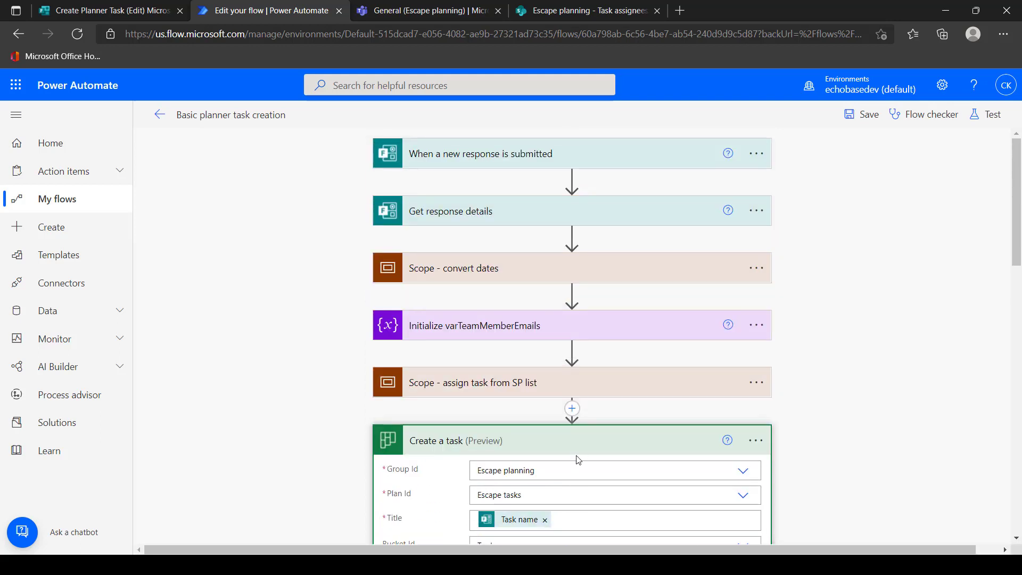
{"action": "left_click", "coordinate": [622, 389]}
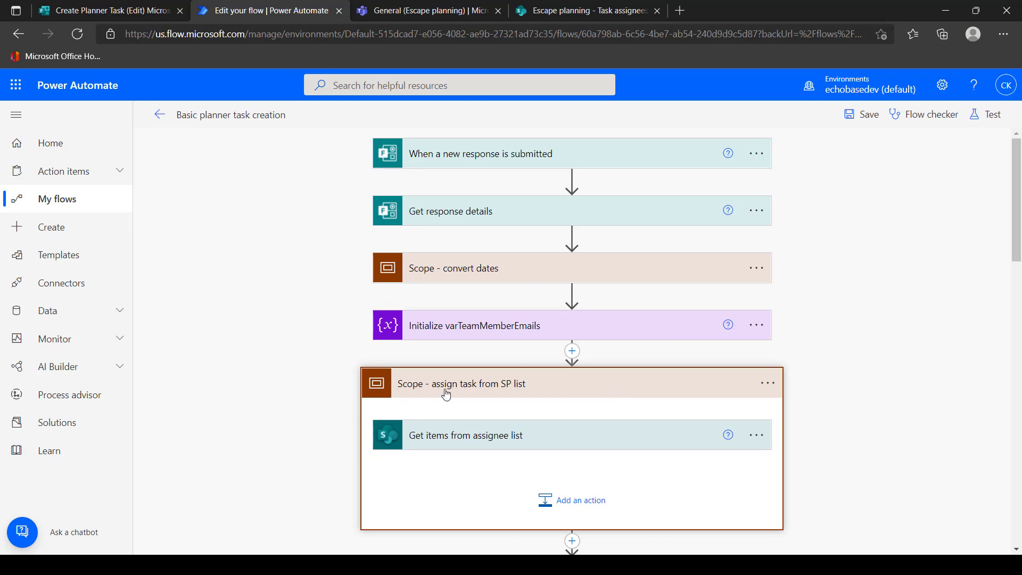
{"action": "left_click", "coordinate": [596, 445]}
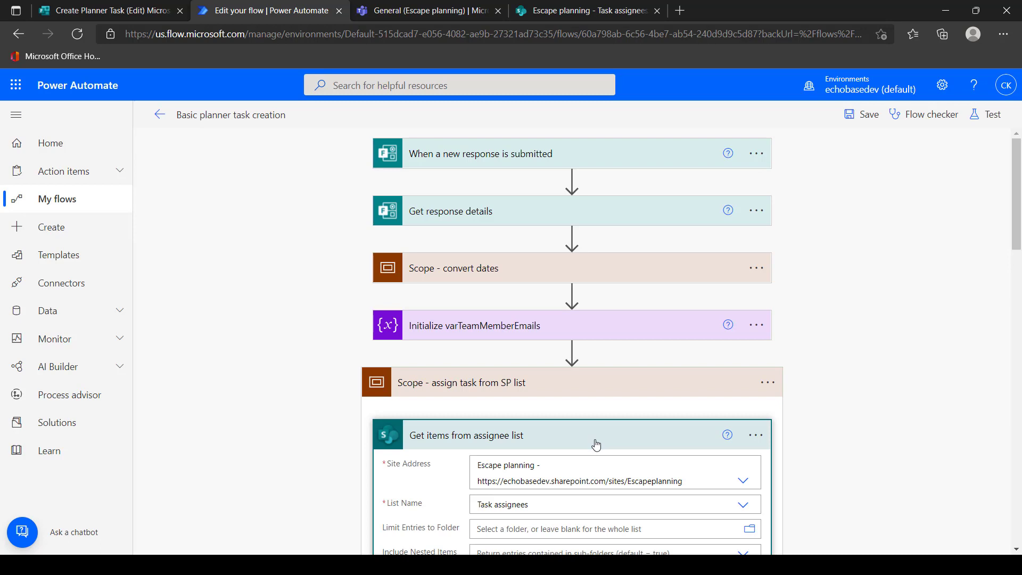
{"action": "left_click", "coordinate": [588, 438]}
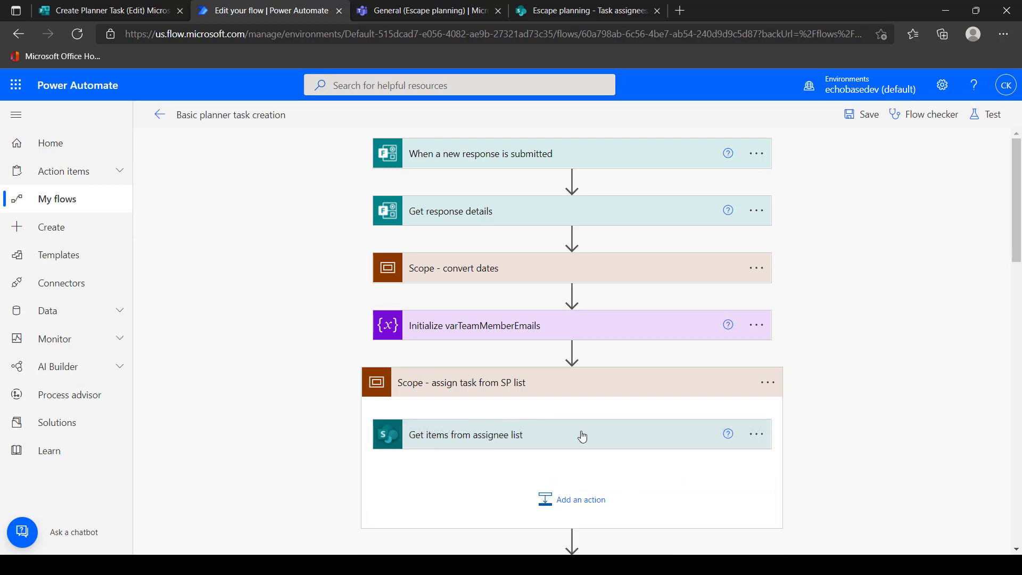
{"action": "left_click", "coordinate": [582, 437]}
{"action": "scroll", "coordinate": [554, 404], "scroll_direction": "down", "scroll_amount": 2}
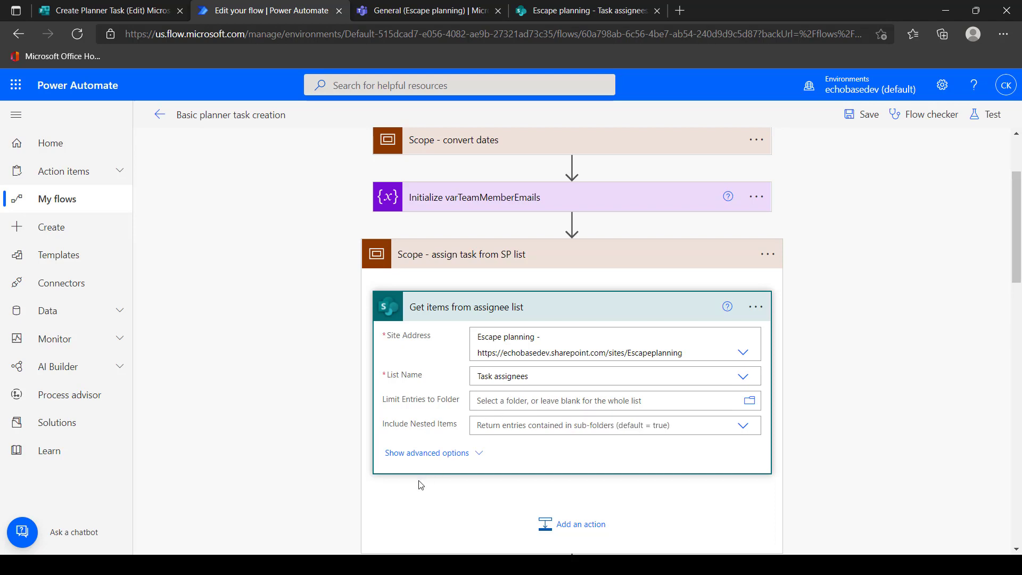
{"action": "left_click", "coordinate": [433, 453]}
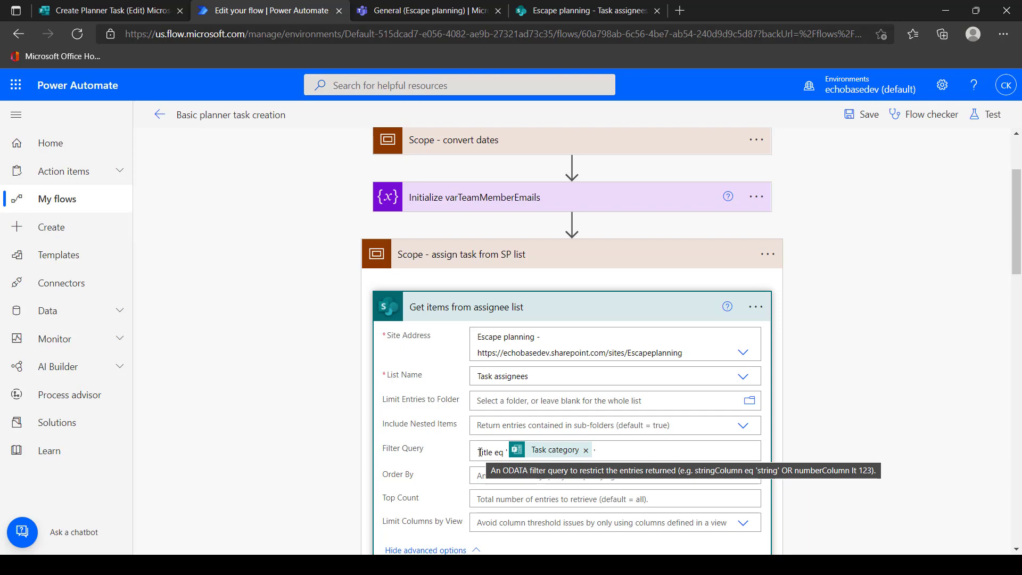
{"action": "left_click", "coordinate": [482, 453]}
{"action": "double_click", "coordinate": [493, 454]}
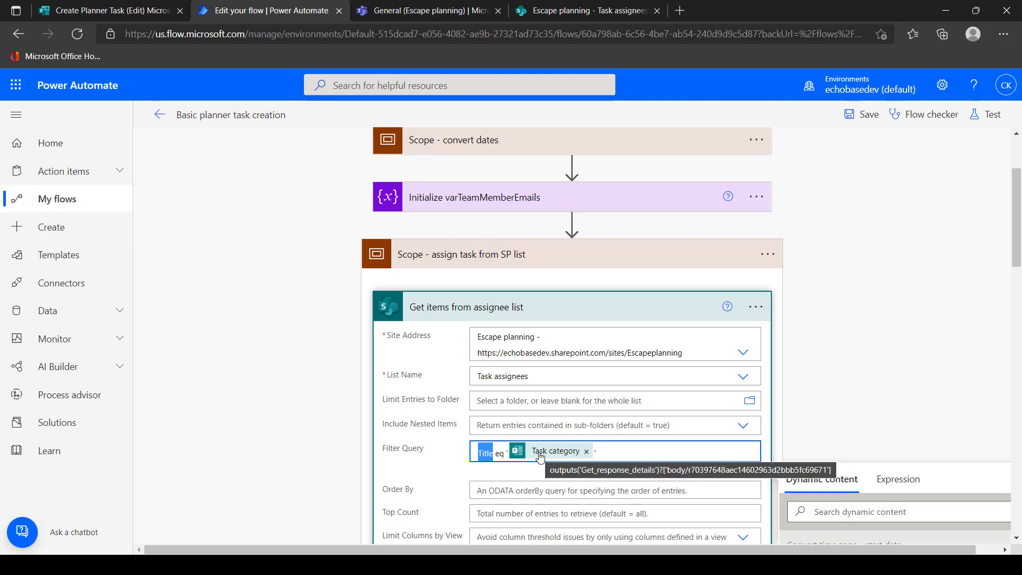
- Compare the form's Task category choices with the Title column of the SharePoint Task assignees list, and return to the flow in Power Automate
{"action": "left_click", "coordinate": [101, 11]}
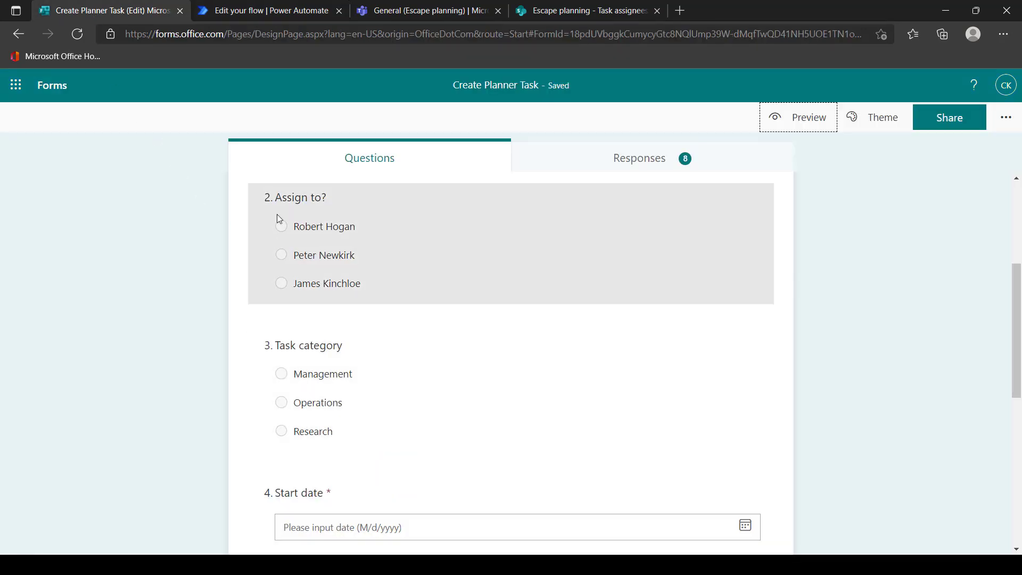
{"action": "left_click", "coordinate": [255, 15]}
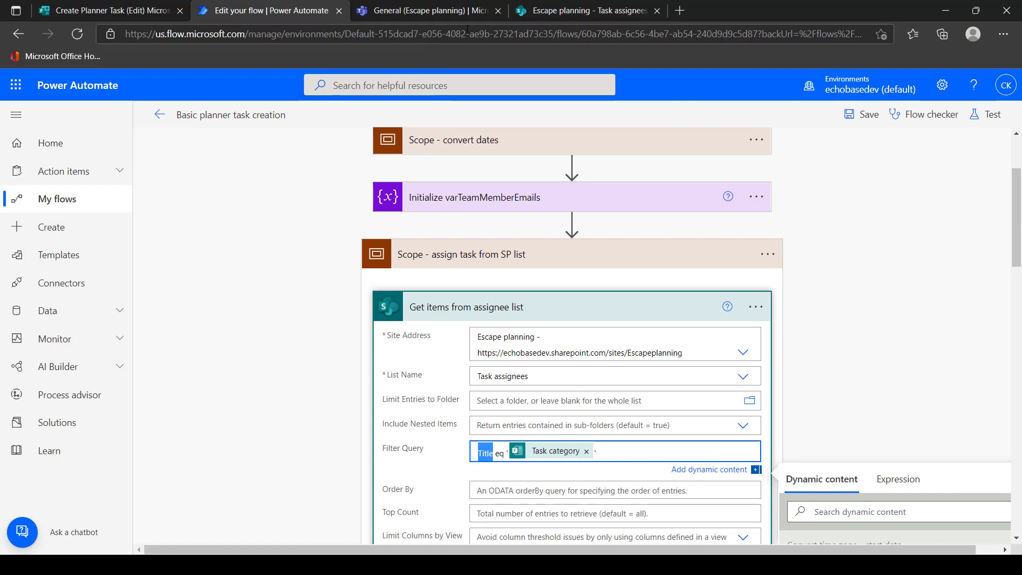
{"action": "left_click", "coordinate": [588, 10]}
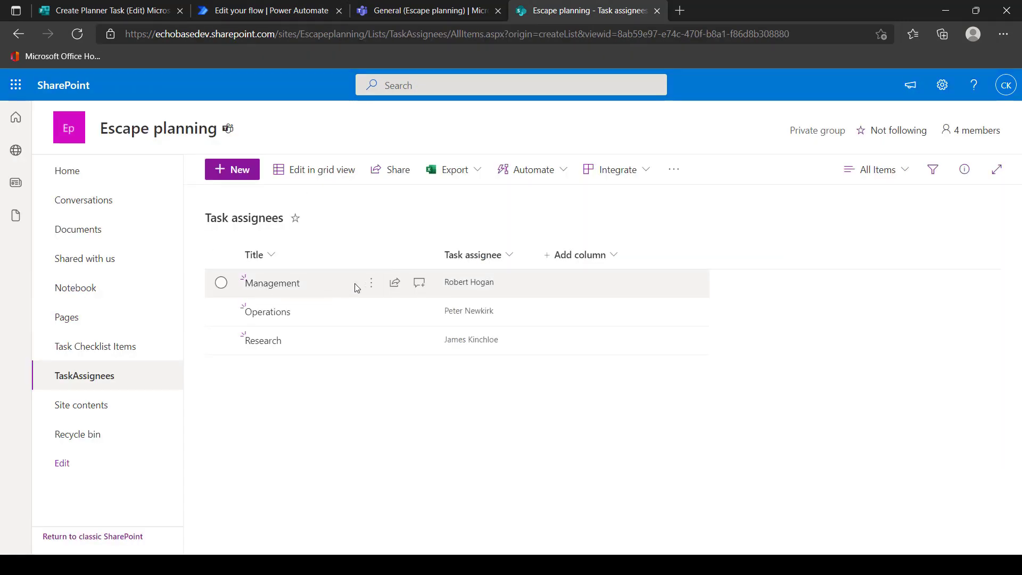
{"action": "left_click", "coordinate": [272, 14]}
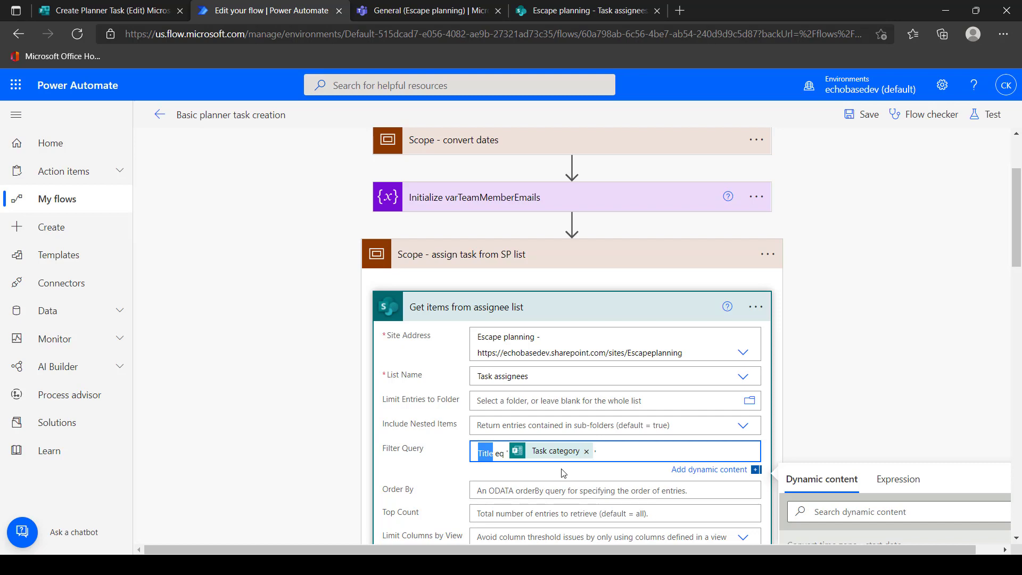
- Collapse the Get items from assignee list action and save the flow
{"action": "left_click", "coordinate": [569, 313]}
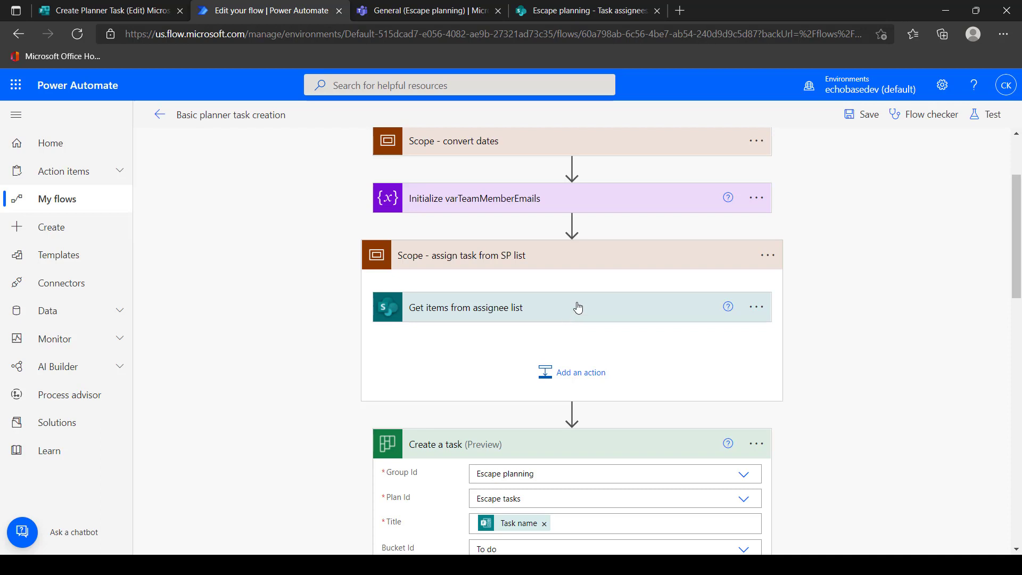
{"action": "left_click", "coordinate": [868, 113]}
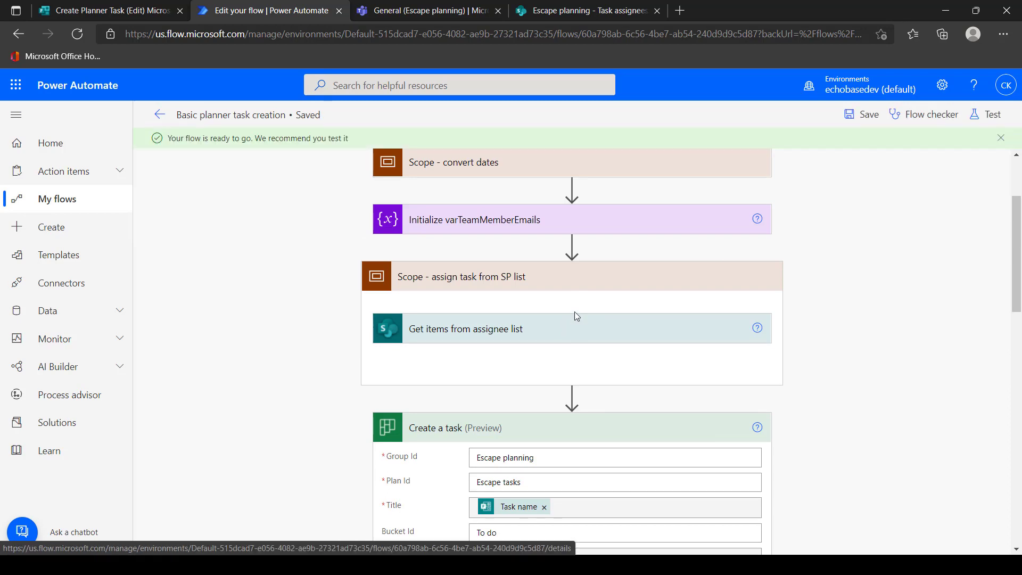
{"action": "left_click", "coordinate": [571, 339]}
{"action": "left_click", "coordinate": [569, 338]}
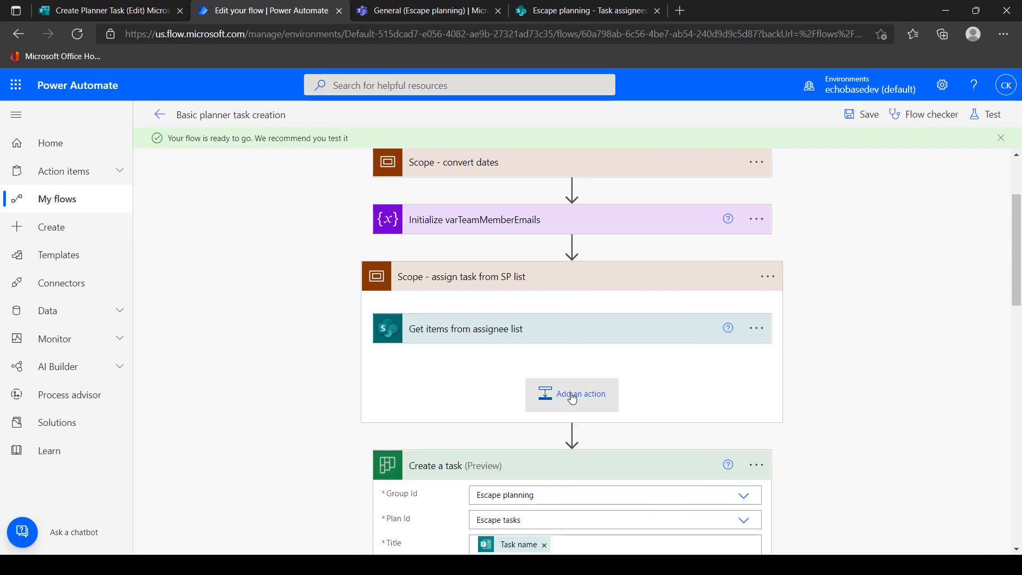
- Add a Select action below Get items from assignee list inside Scope - assign task from SP list
{"action": "left_click", "coordinate": [572, 397]}
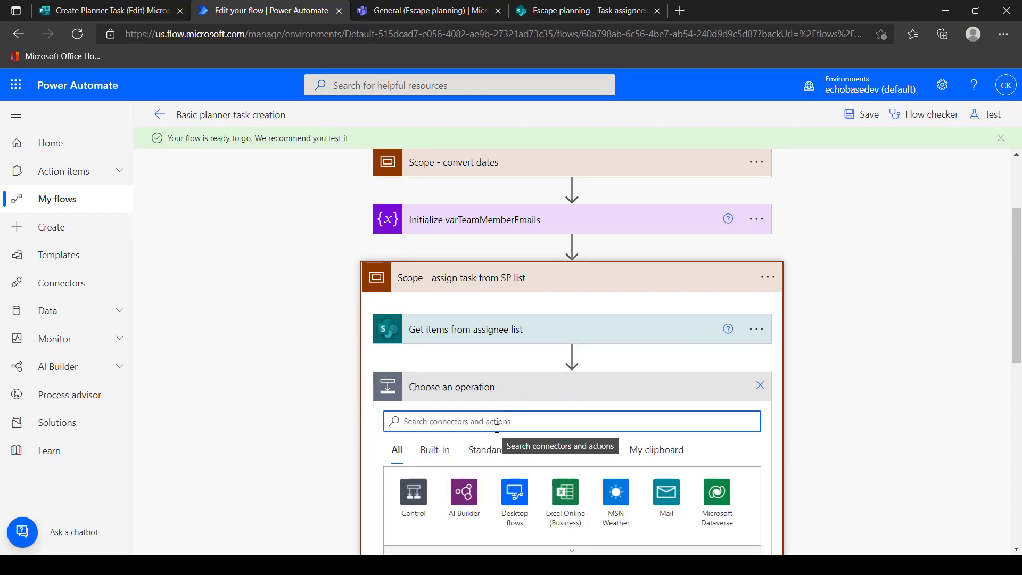
{"action": "type", "text": "sel"}
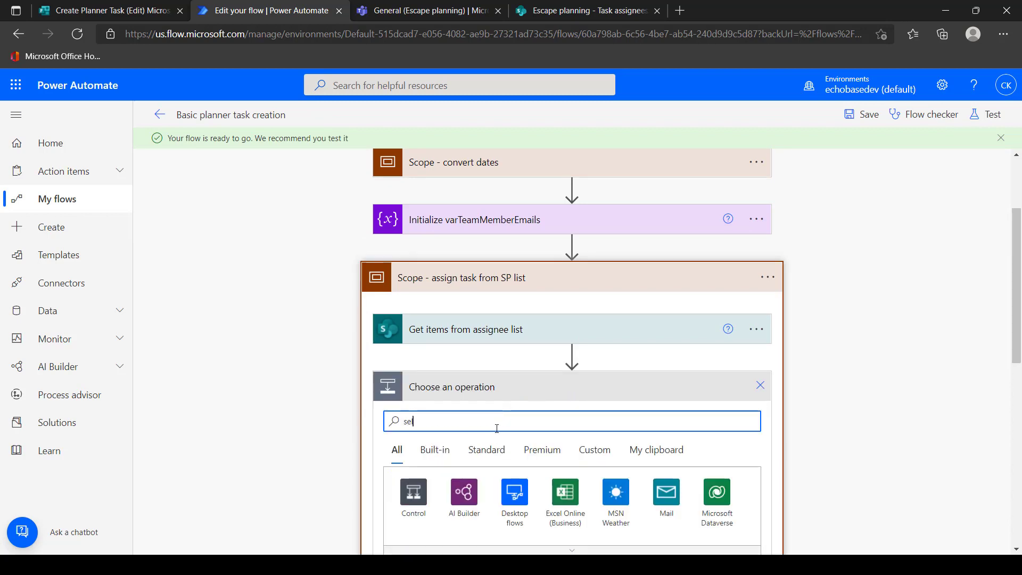
{"action": "type", "text": "e"}
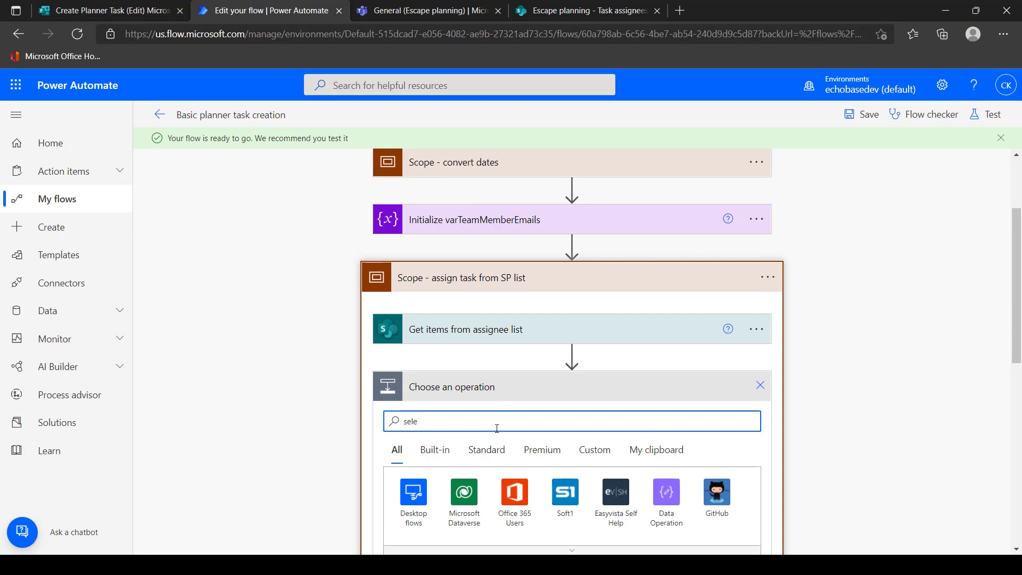
{"action": "type", "text": "ct"}
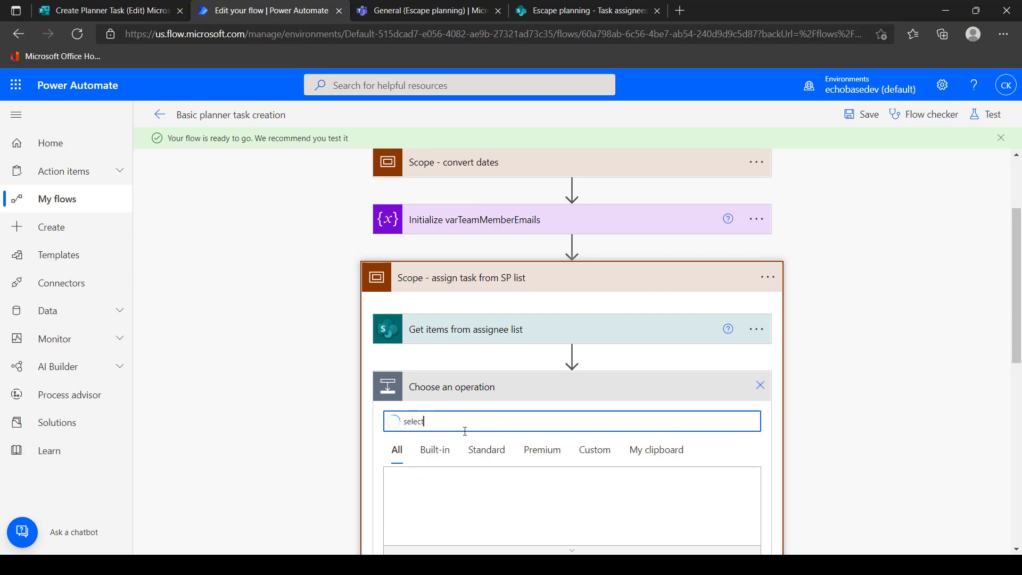
{"action": "left_click", "coordinate": [426, 483]}
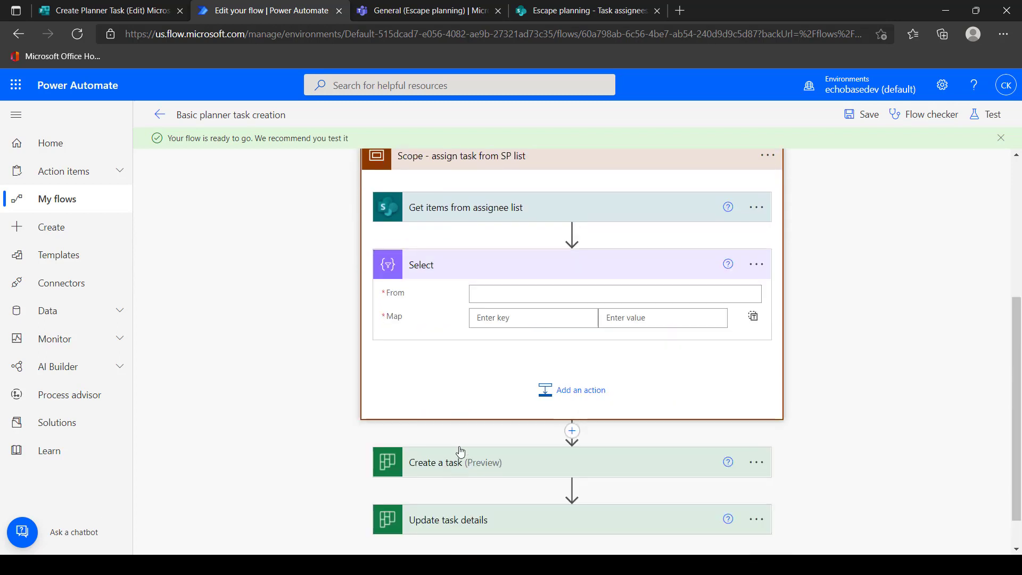
- Rename the Select action as "Select from items in assignee list"
{"action": "left_click", "coordinate": [490, 293]}
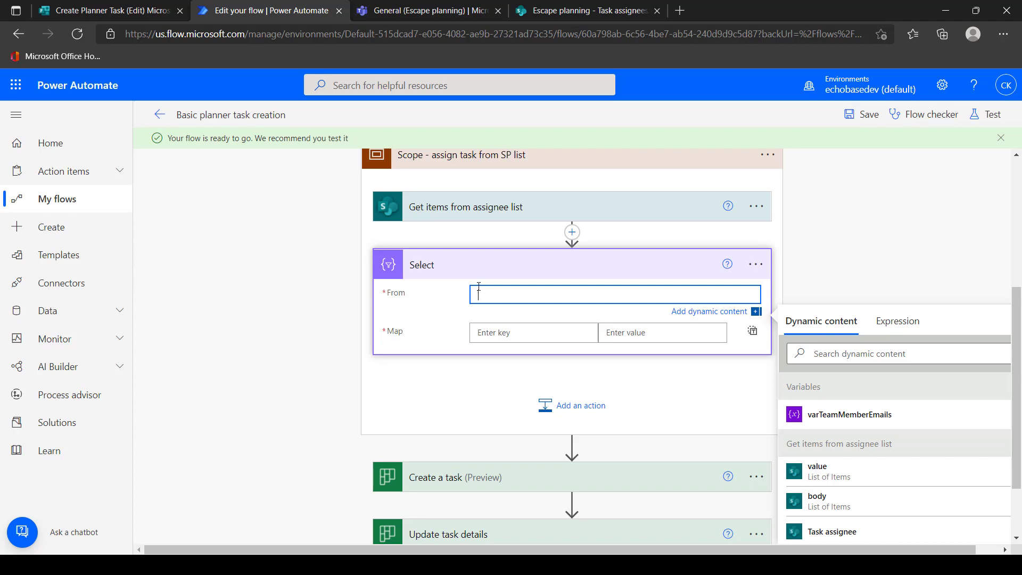
{"action": "left_click", "coordinate": [748, 263]}
{"action": "left_click", "coordinate": [820, 223]}
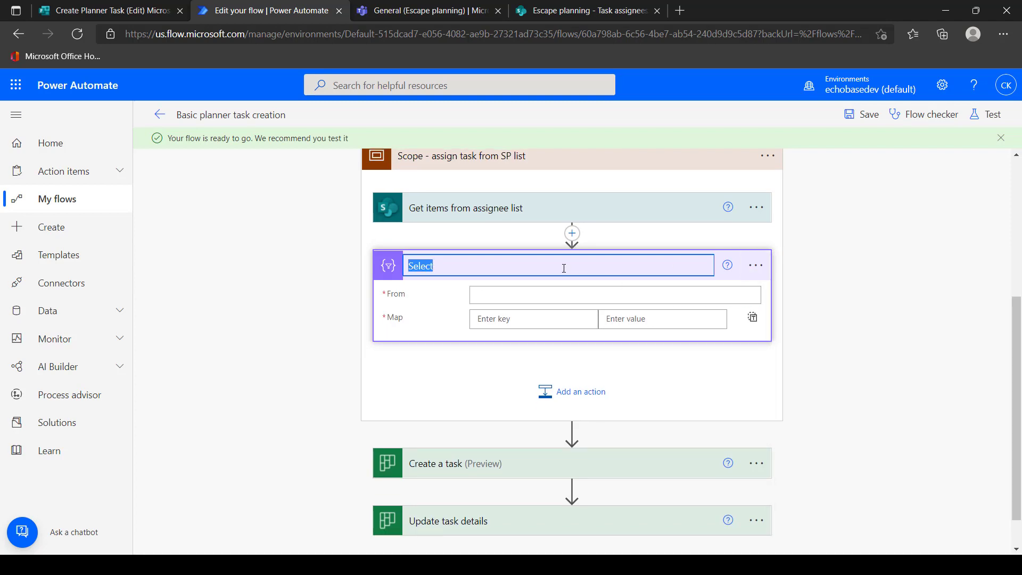
{"action": "left_click", "coordinate": [545, 265]}
{"action": "type", "text": "from "}
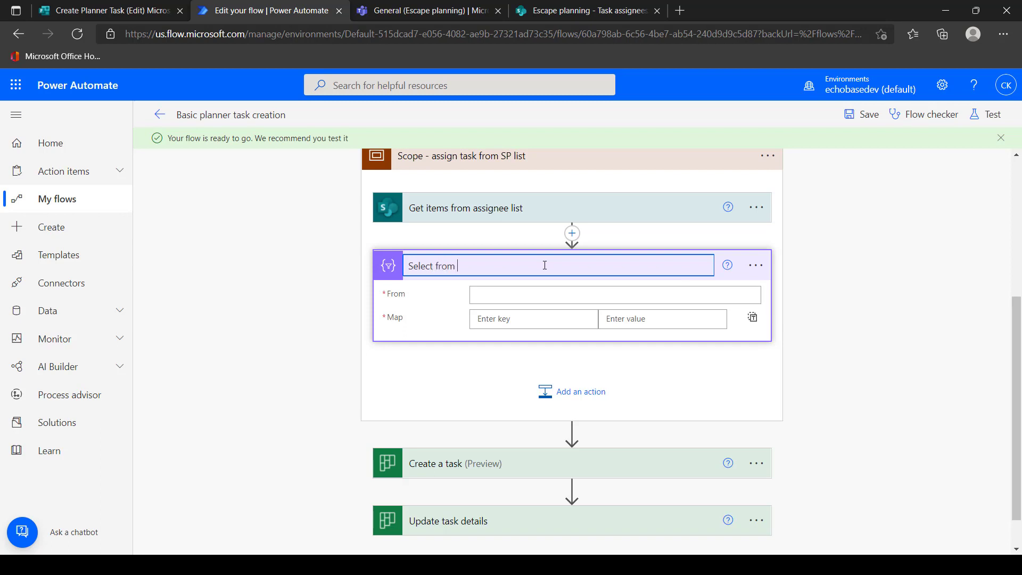
{"action": "type", "text": "items in assi"}
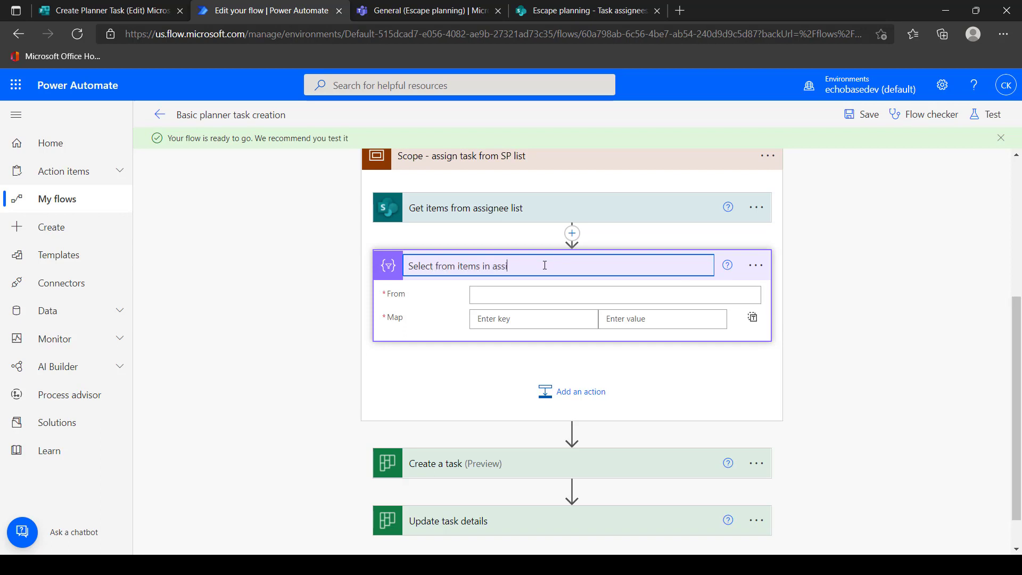
{"action": "type", "text": "gnee list"}
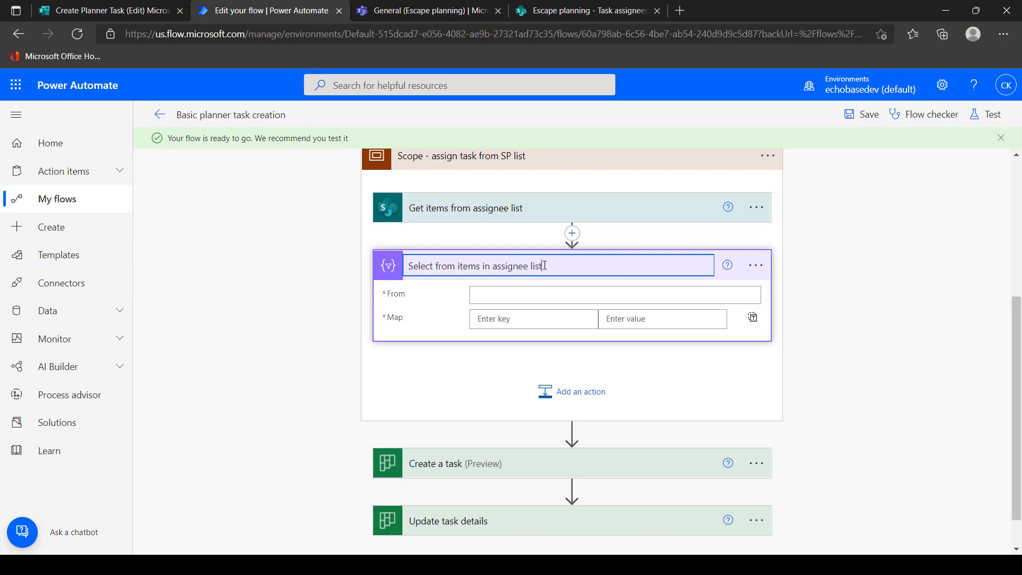
- Set the Select action's From to the value output of Get items from assignee list, and map the key Email to Task assignee Email
{"action": "left_click", "coordinate": [542, 291]}
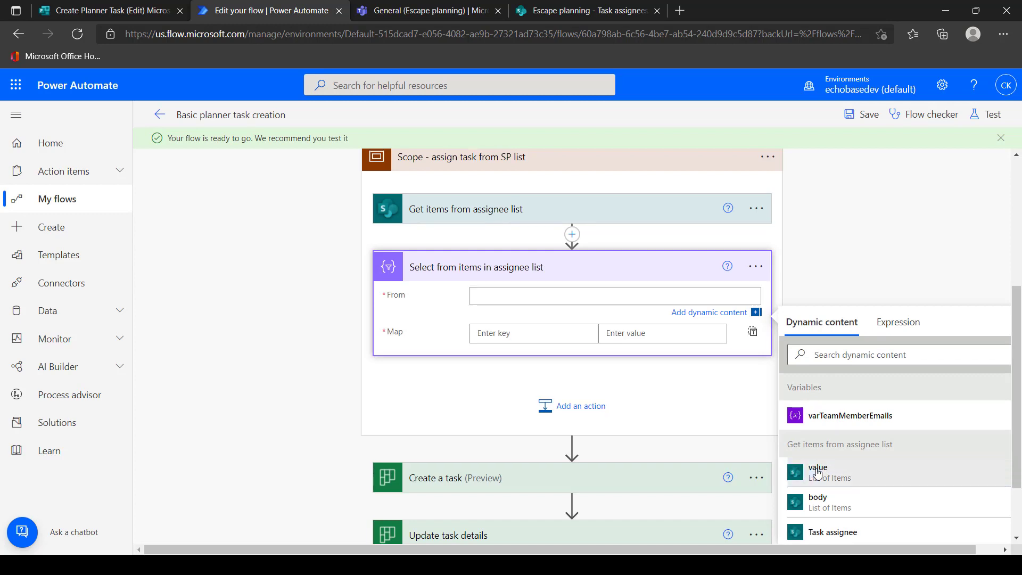
{"action": "left_click", "coordinate": [813, 472]}
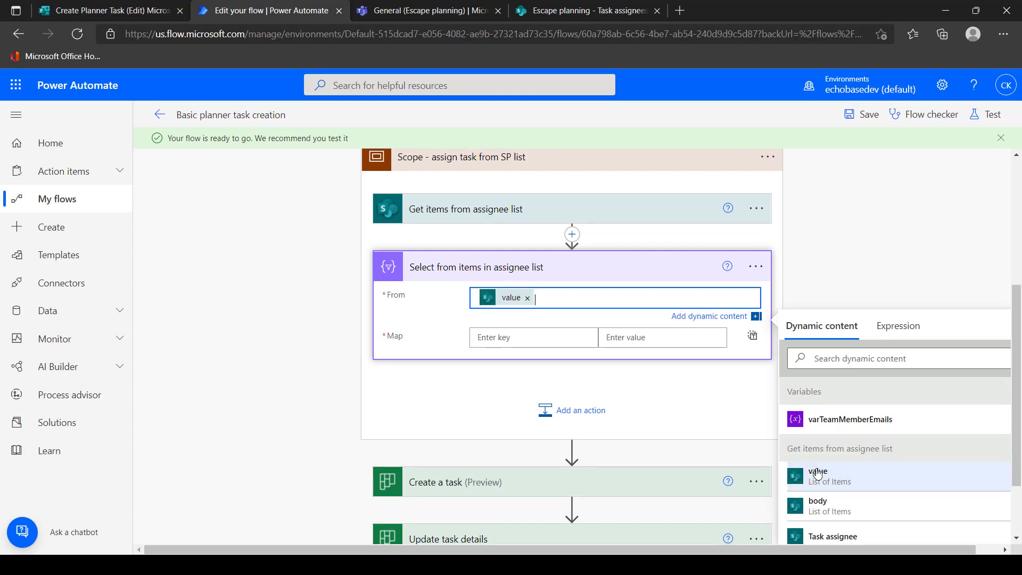
{"action": "left_click", "coordinate": [527, 339]}
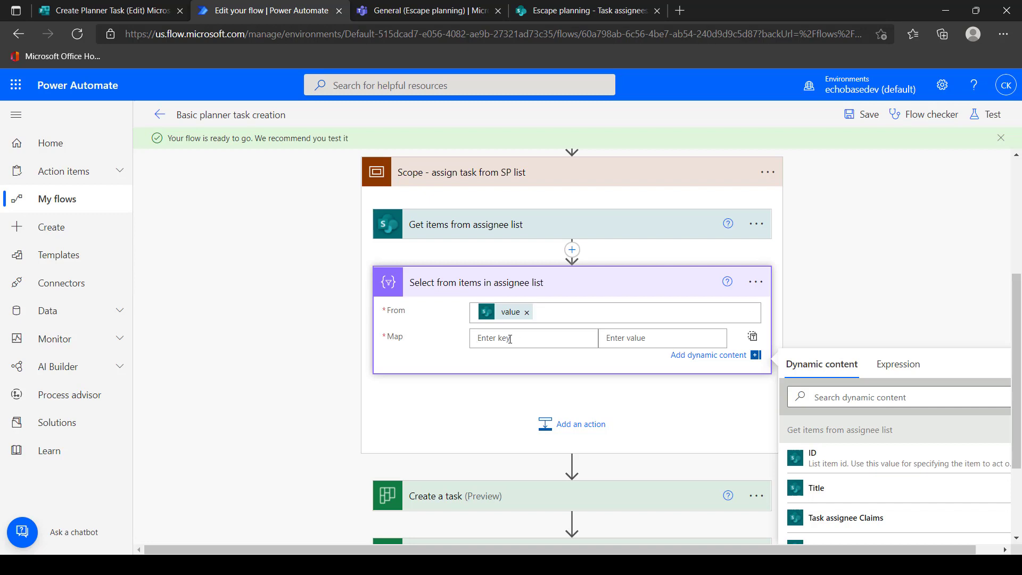
{"action": "type", "text": "Email"}
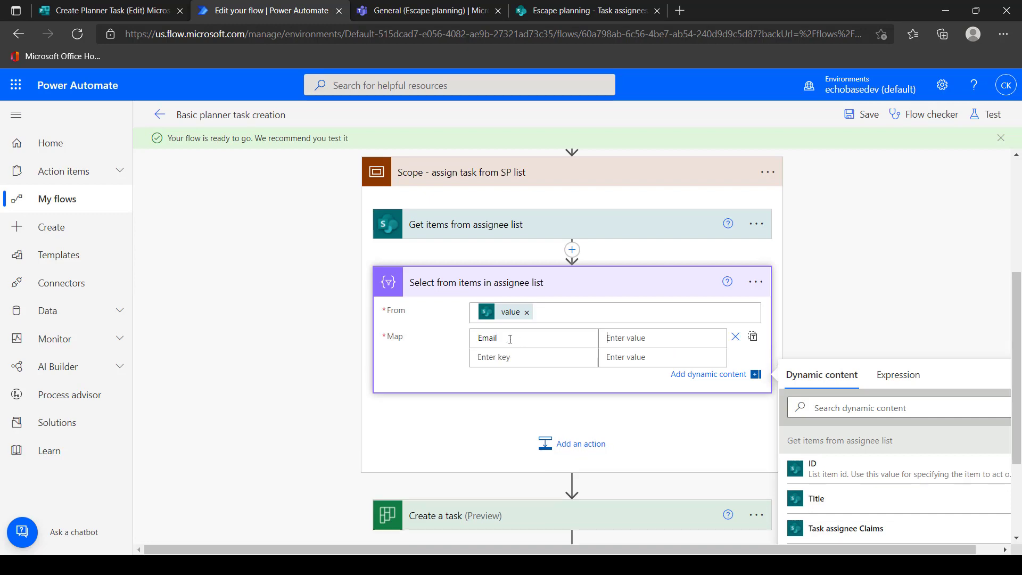
{"action": "left_click", "coordinate": [640, 338]}
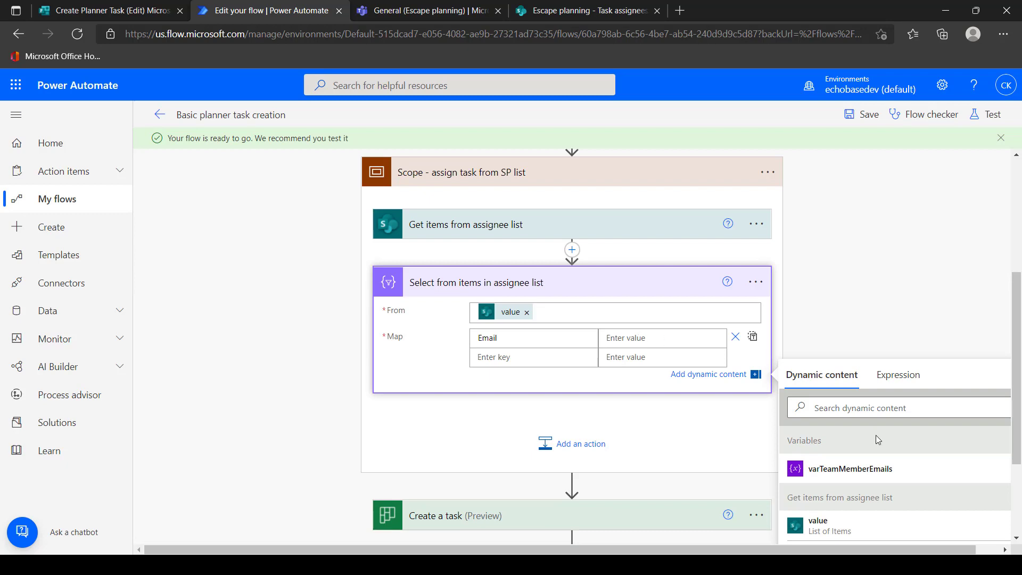
{"action": "scroll", "coordinate": [874, 481], "scroll_direction": "down", "scroll_amount": 6}
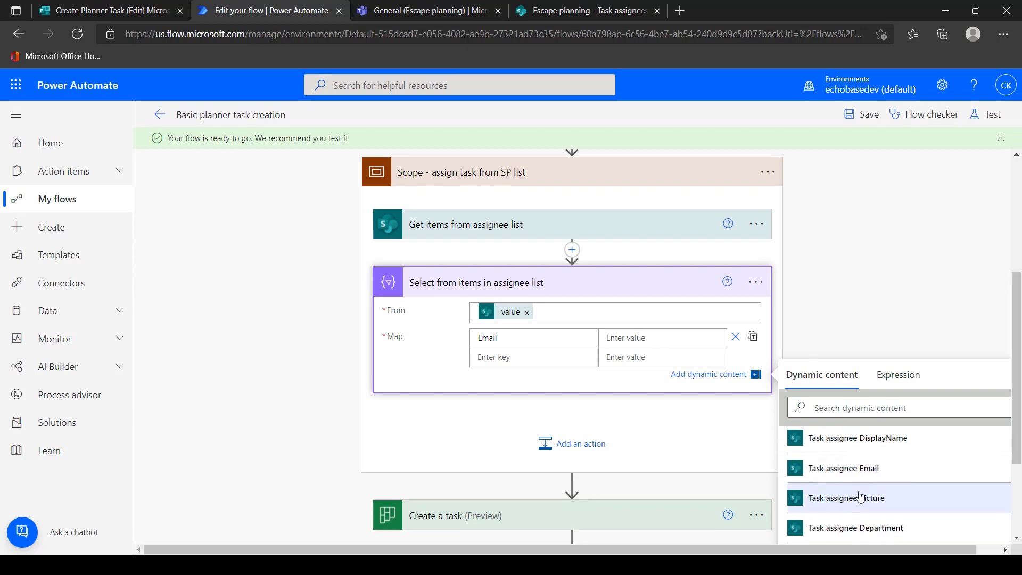
{"action": "scroll", "coordinate": [860, 496], "scroll_direction": "down", "scroll_amount": 1}
{"action": "scroll", "coordinate": [845, 486], "scroll_direction": "up", "scroll_amount": 1}
{"action": "left_click", "coordinate": [844, 467]}
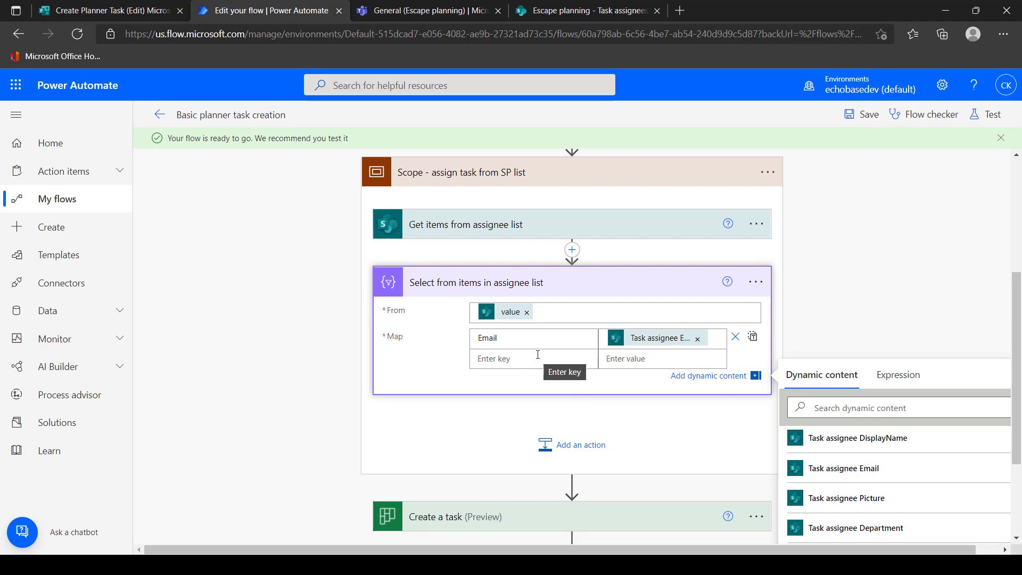
- Switch the Map to text mode and remove the "Email": key and both braces, keeping only the Task assignee Email token
{"action": "left_click", "coordinate": [753, 338]}
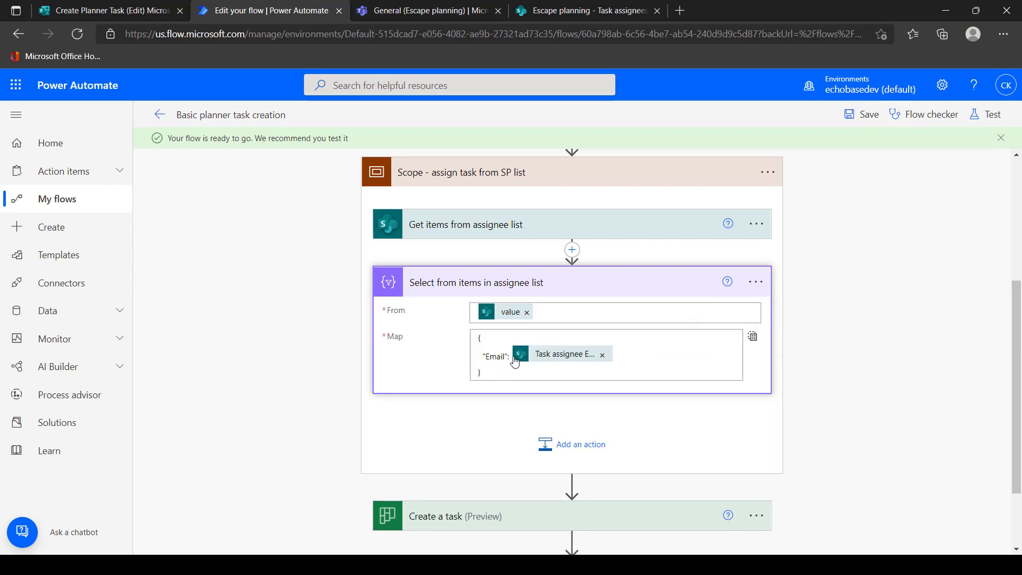
{"action": "left_click_drag", "start_coordinate": [512, 357], "coordinate": [479, 340]}
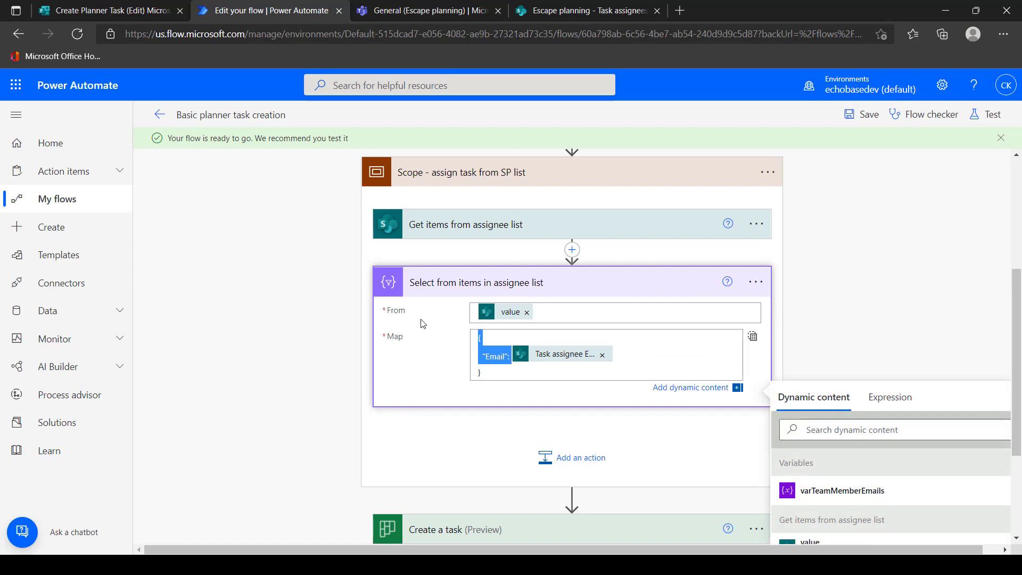
{"action": "key", "text": "BackSpace"}
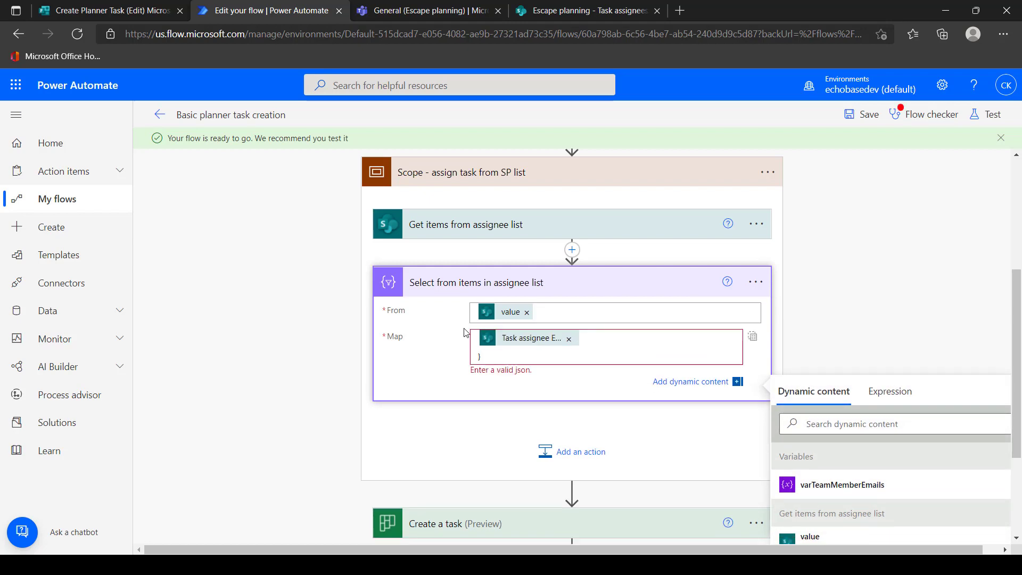
{"action": "left_click", "coordinate": [600, 341]}
{"action": "key", "text": "Delete"}
{"action": "key", "text": "Delete"}
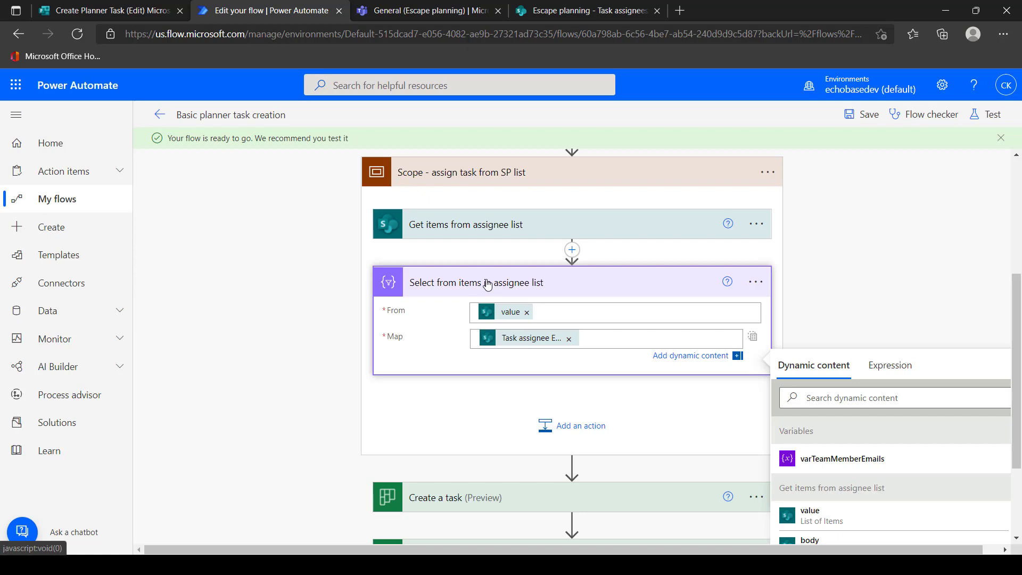
- Add a Compose action below Select from items in assignee list, inside Scope - assign task from SP list
{"action": "left_click", "coordinate": [580, 425]}
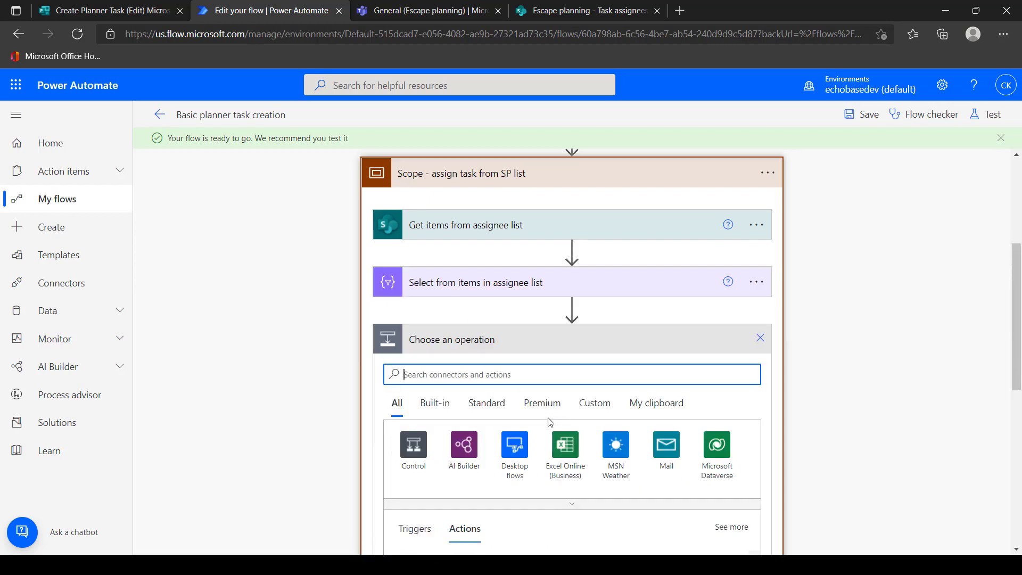
{"action": "type", "text": "comp"}
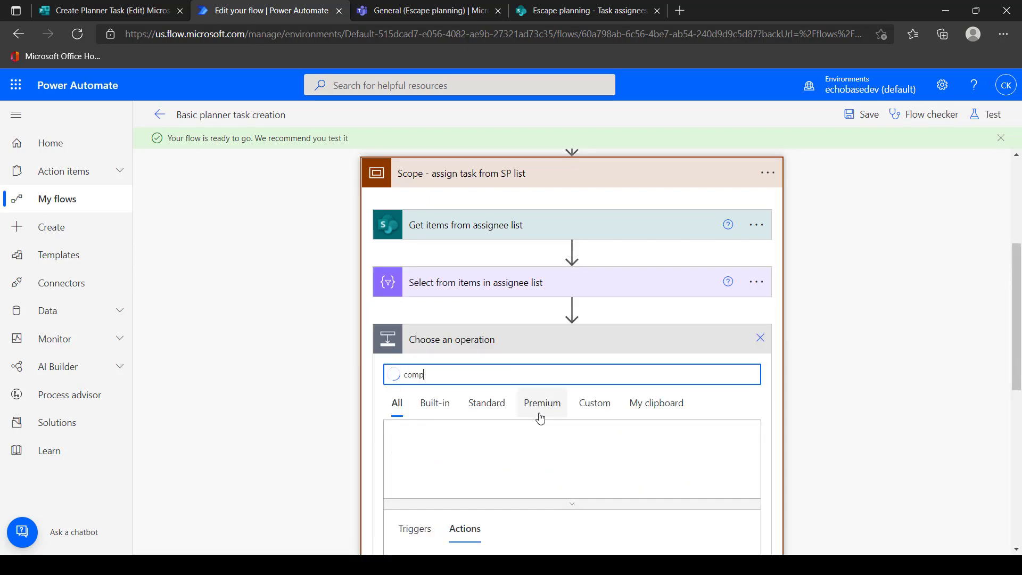
{"action": "type", "text": "o"}
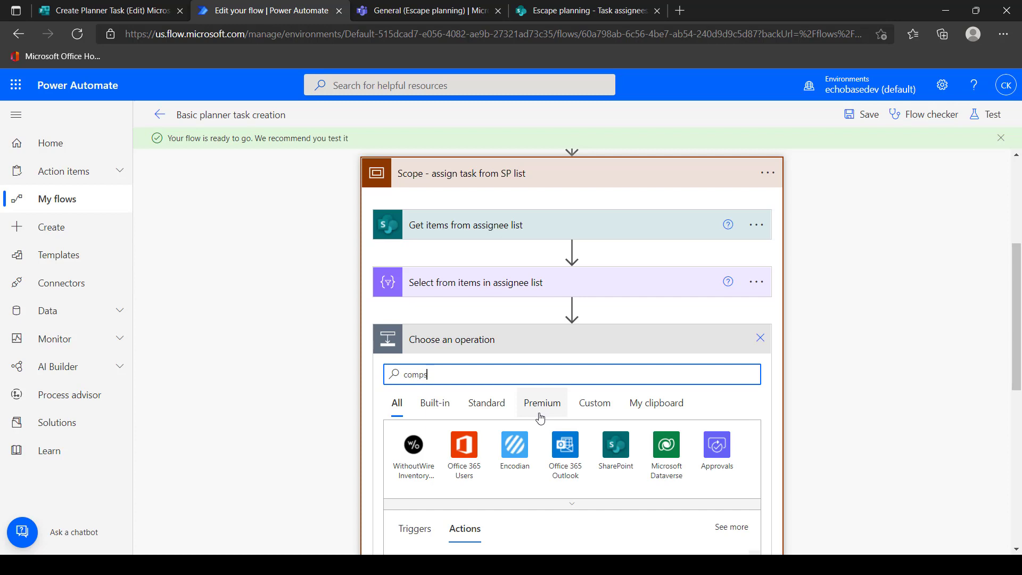
{"action": "type", "text": "s"}
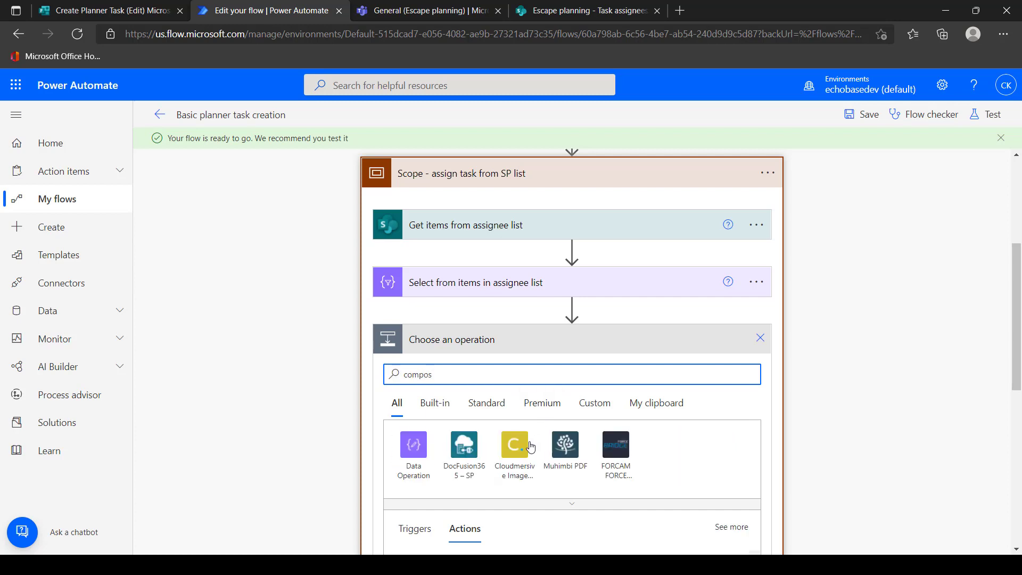
{"action": "scroll", "coordinate": [480, 463], "scroll_direction": "down", "scroll_amount": 1}
{"action": "left_click", "coordinate": [420, 508]}
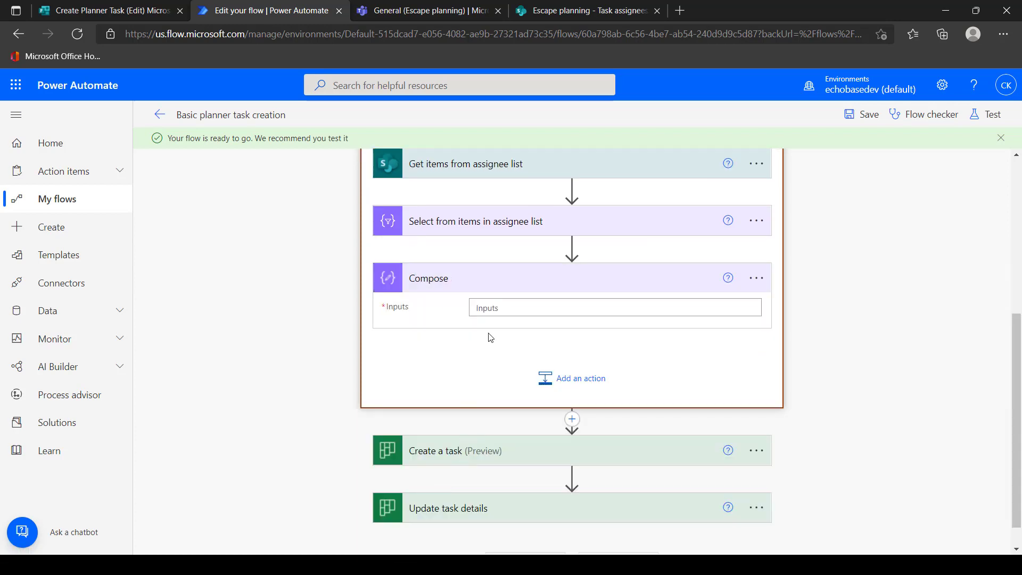
- Set the Compose action's Inputs to the expression join(body('Select_from_items_in_assignee_list'),';')
{"action": "left_click", "coordinate": [506, 309]}
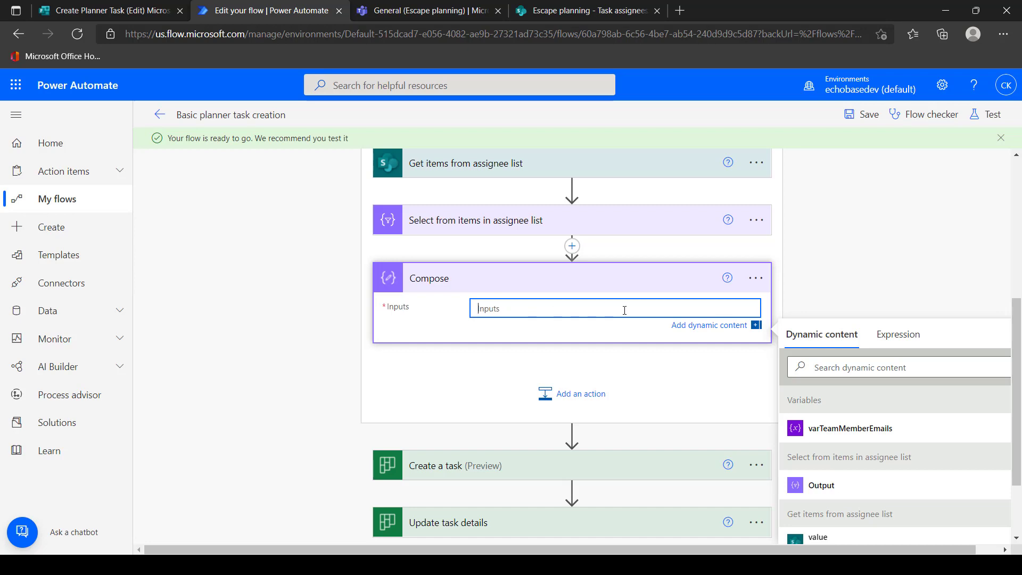
{"action": "left_click", "coordinate": [898, 335]}
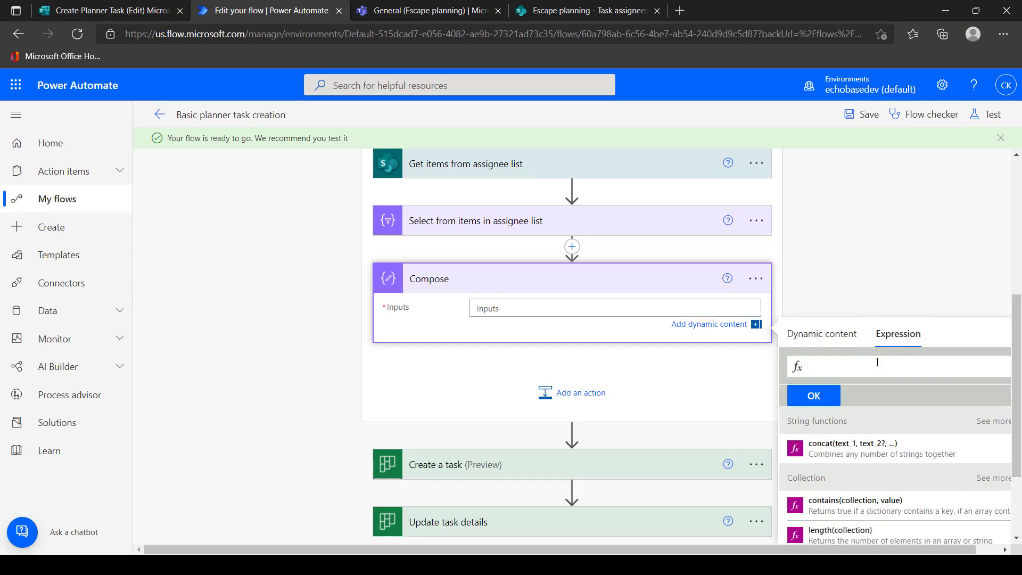
{"action": "left_click", "coordinate": [877, 362]}
{"action": "type", "text": "join"}
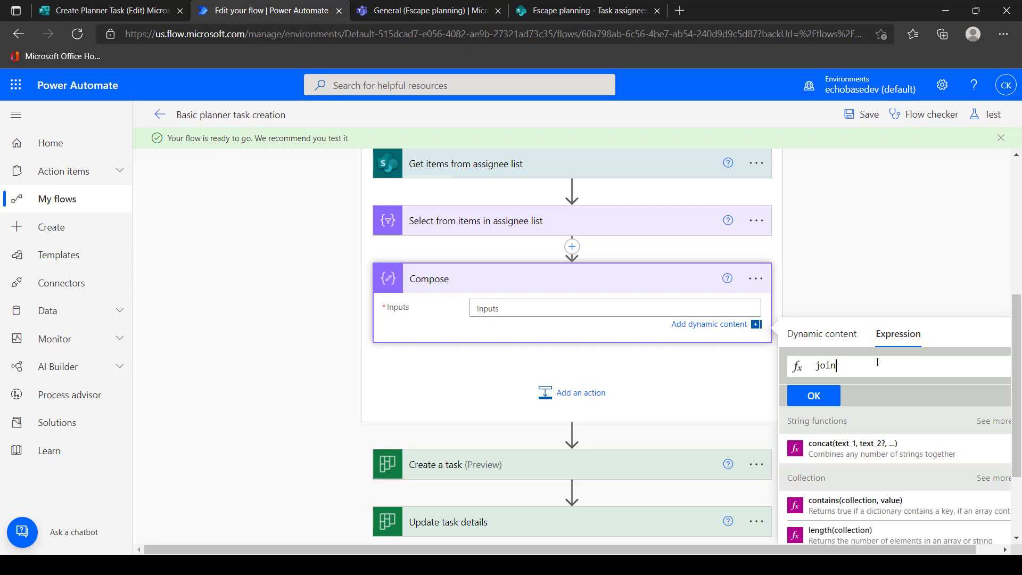
{"action": "type", "text": "("}
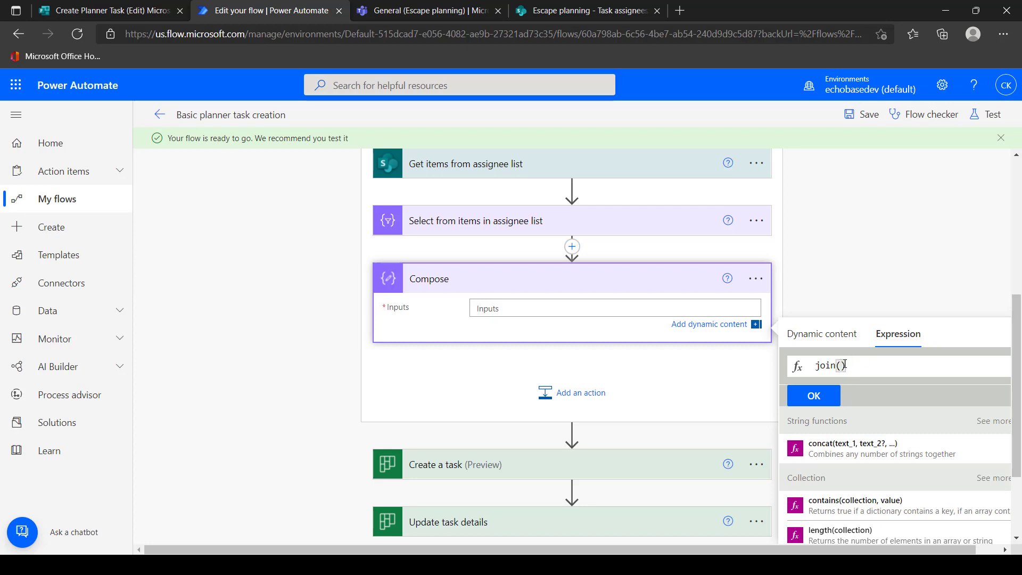
{"action": "left_click", "coordinate": [823, 338]}
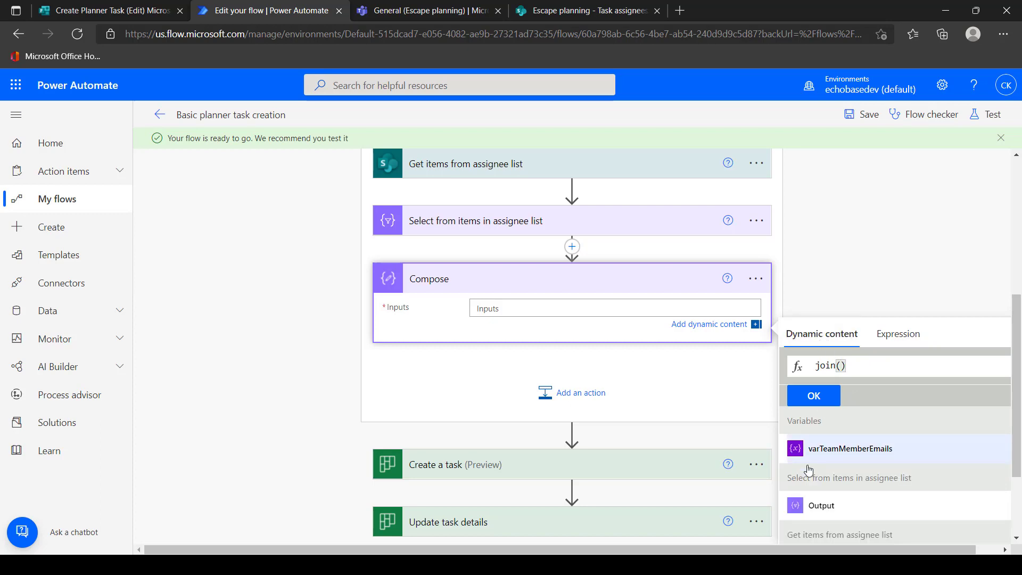
{"action": "left_click", "coordinate": [819, 507]}
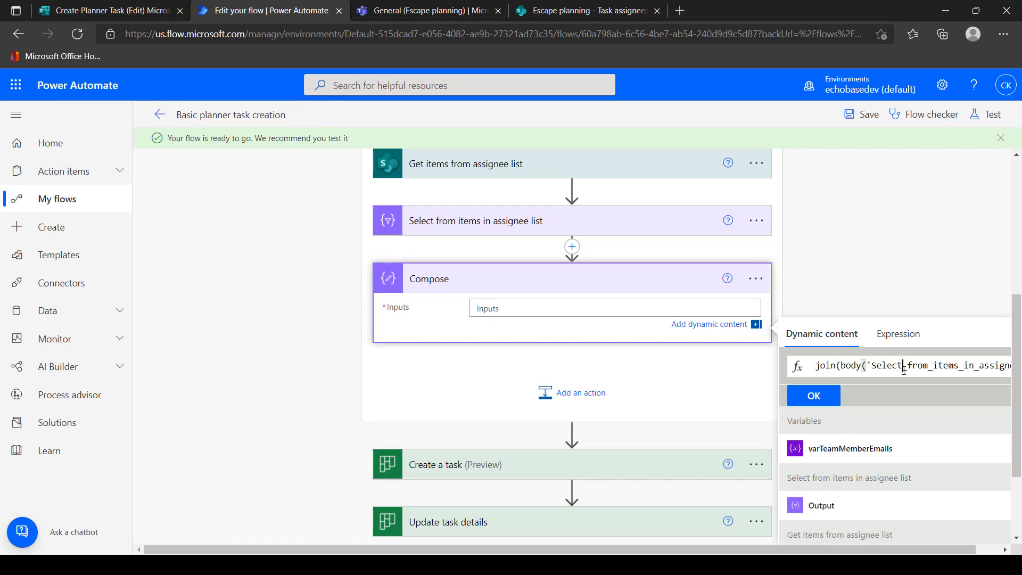
{"action": "key", "text": "End"}
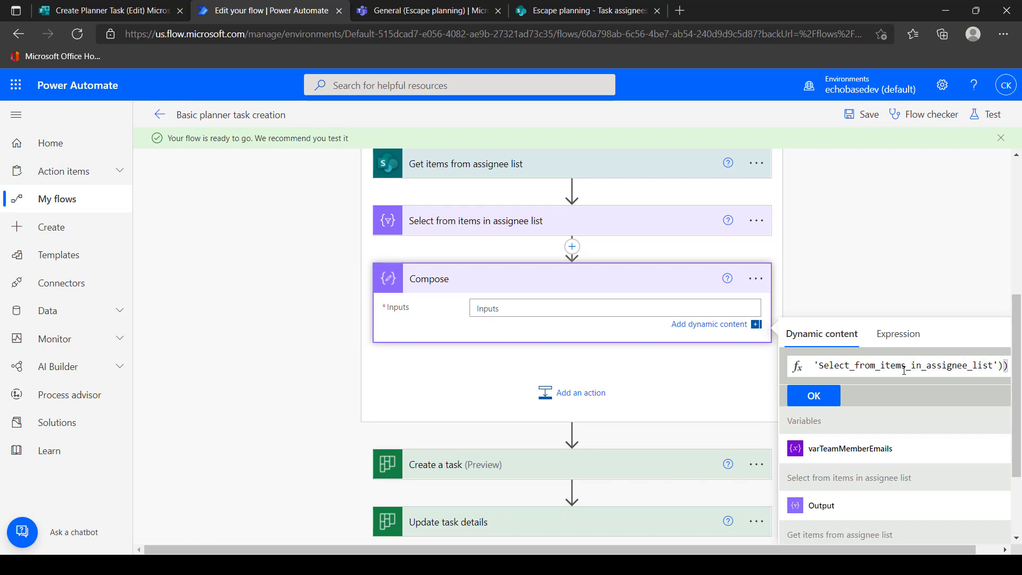
{"action": "key", "text": "Left"}
{"action": "type", "text": ",'"}
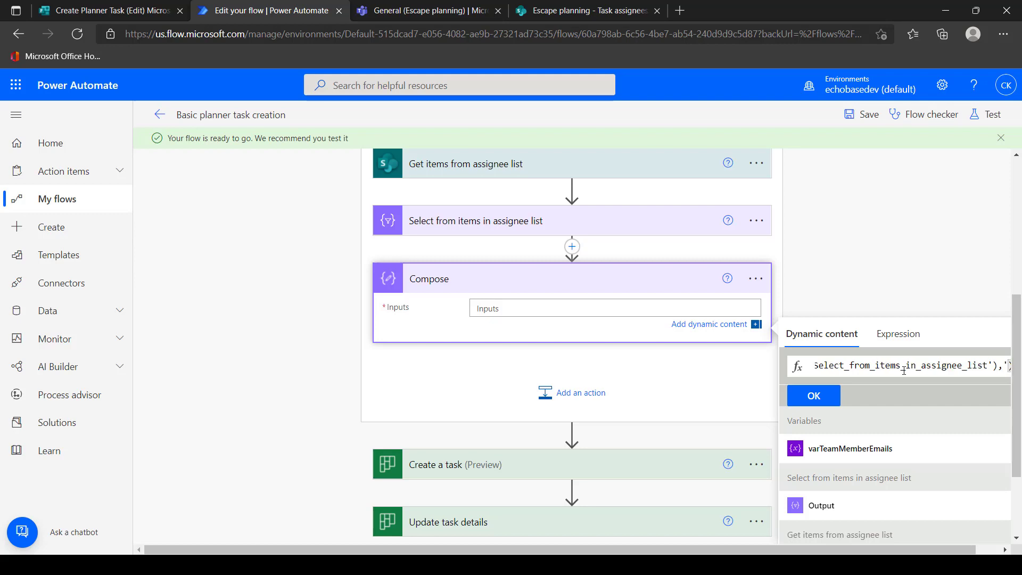
{"action": "type", "text": ";"}
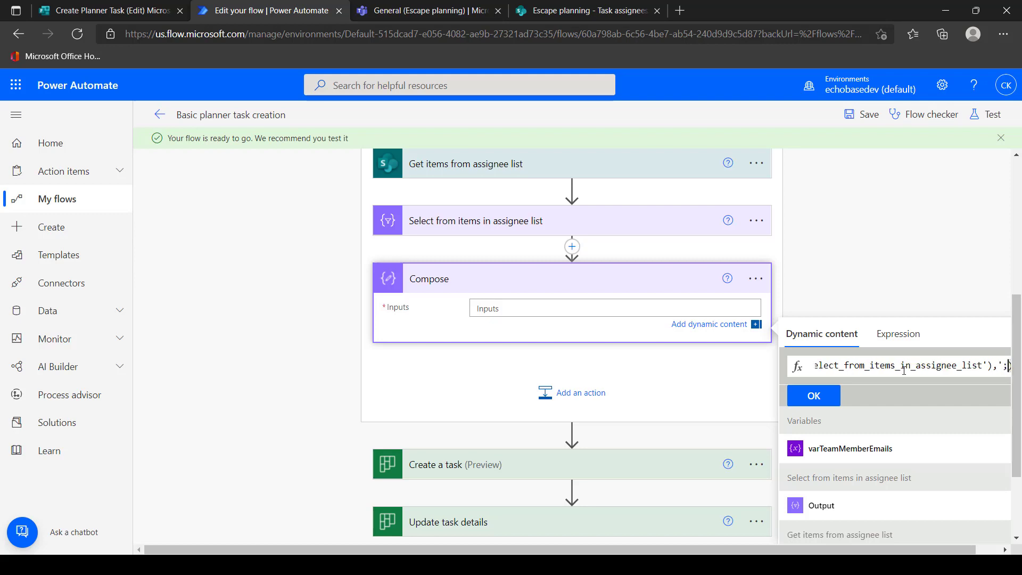
{"action": "type", "text": "'"}
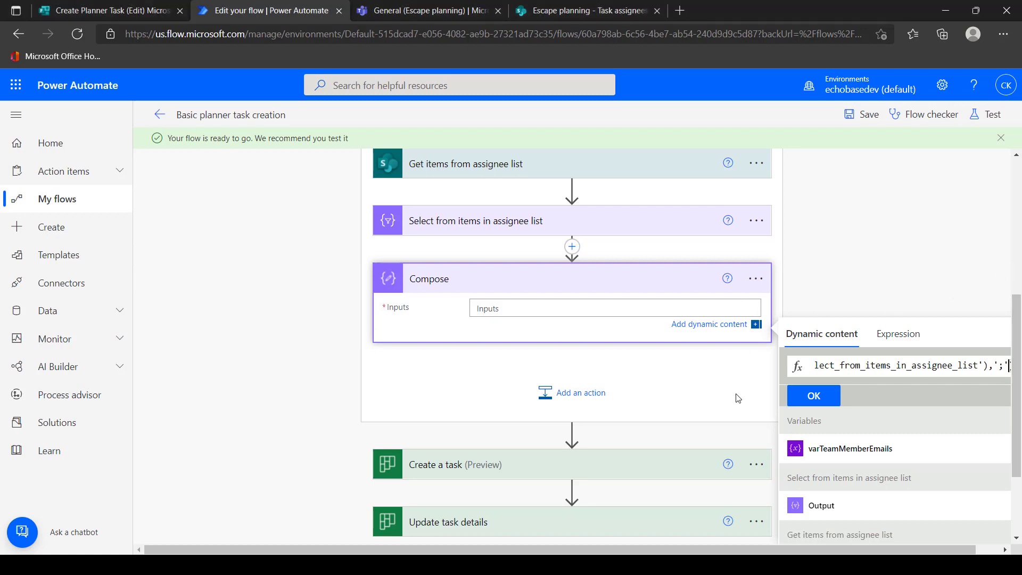
{"action": "left_click", "coordinate": [804, 401]}
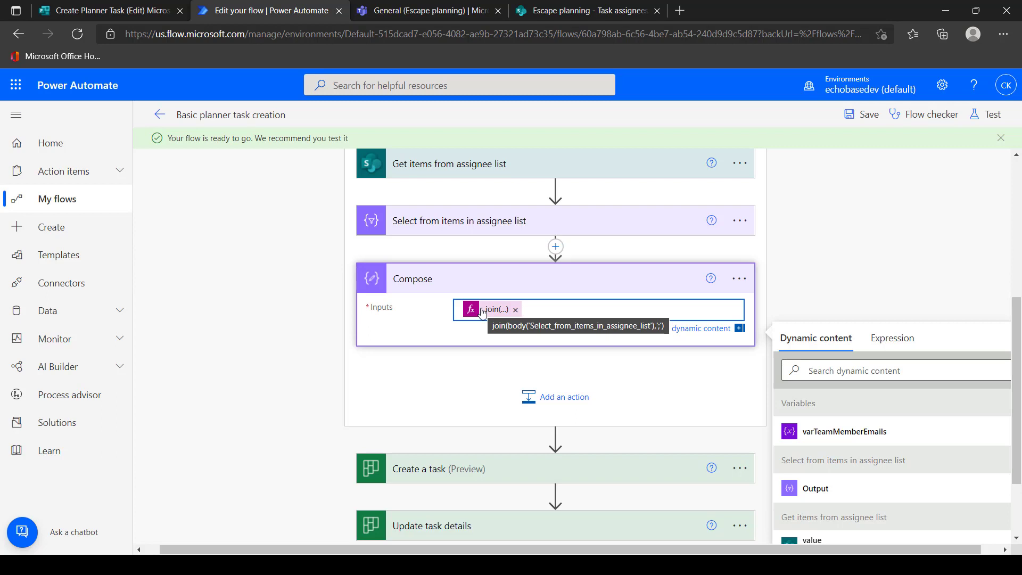
- Add a Join data operation below the Compose action and open its From input for entry
{"action": "left_click", "coordinate": [556, 396]}
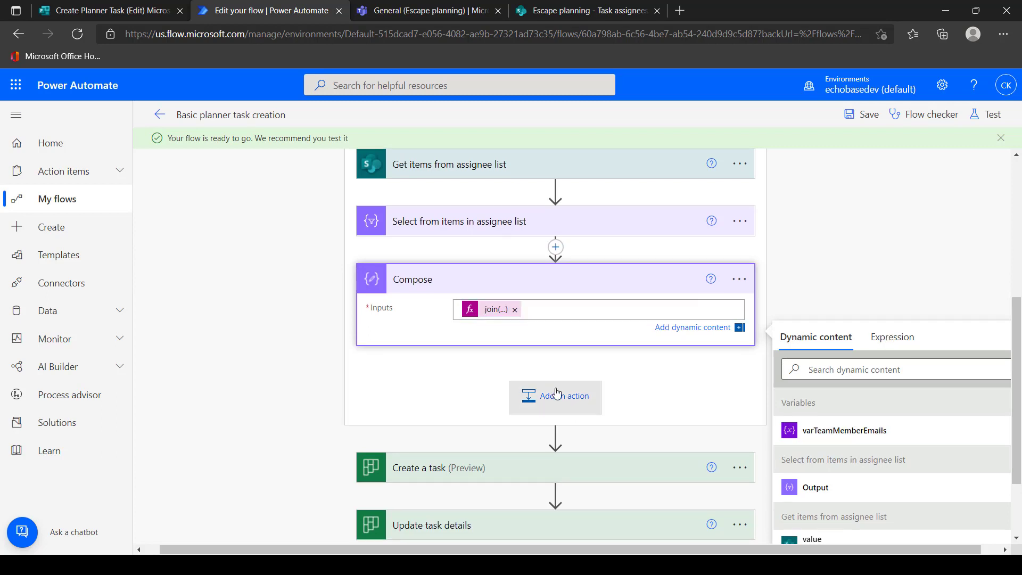
{"action": "left_click", "coordinate": [511, 365]}
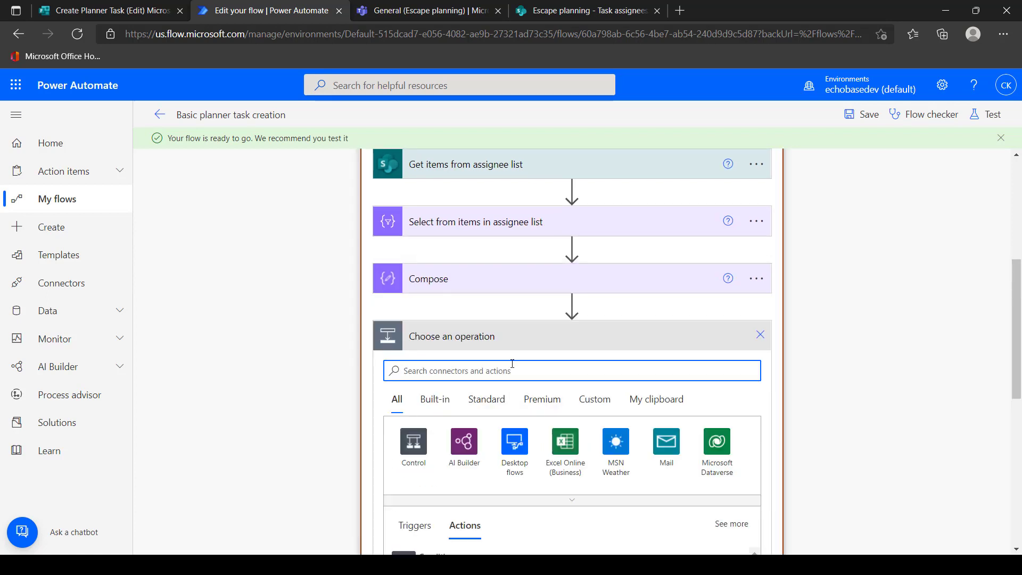
{"action": "type", "text": "join"}
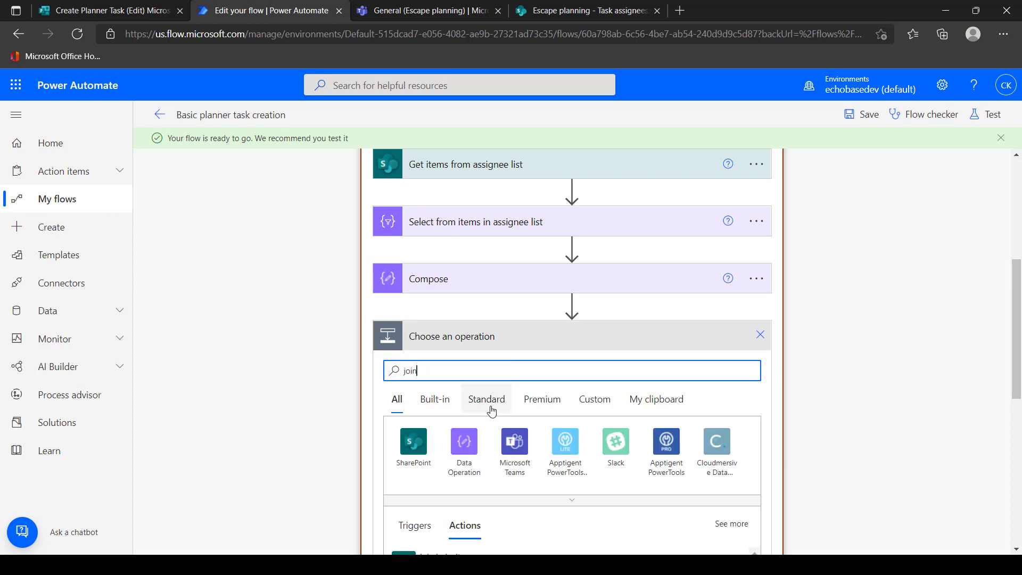
{"action": "scroll", "coordinate": [441, 407], "scroll_direction": "down", "scroll_amount": 2}
{"action": "scroll", "coordinate": [432, 453], "scroll_direction": "down", "scroll_amount": 3}
{"action": "scroll", "coordinate": [420, 468], "scroll_direction": "up", "scroll_amount": 1}
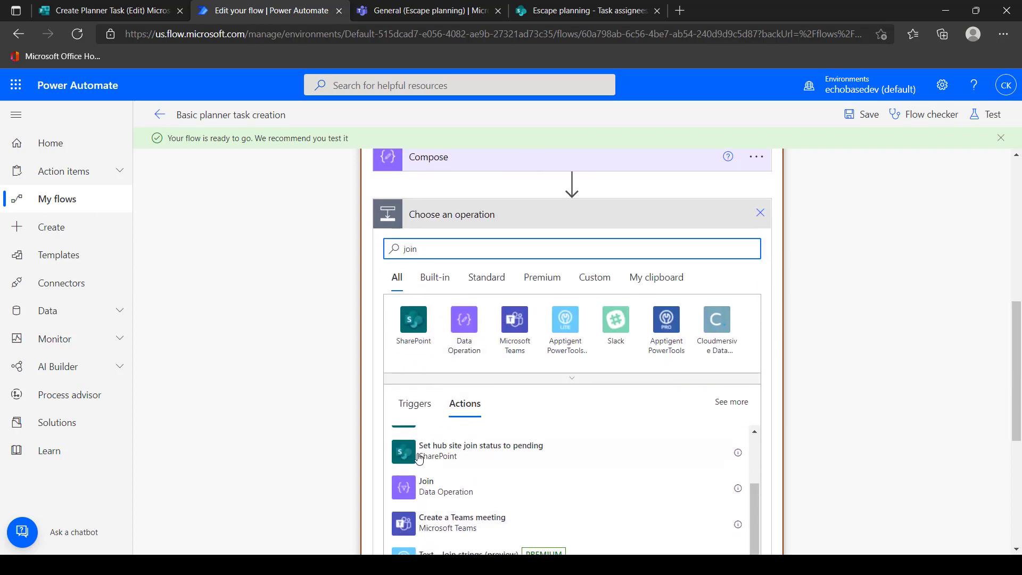
{"action": "left_click", "coordinate": [415, 493]}
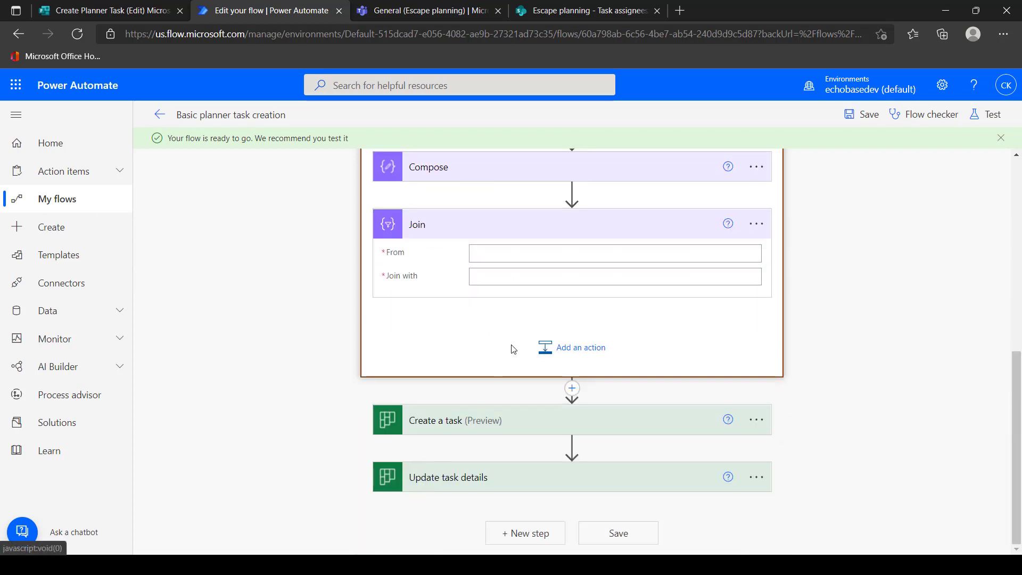
{"action": "left_click", "coordinate": [563, 256]}
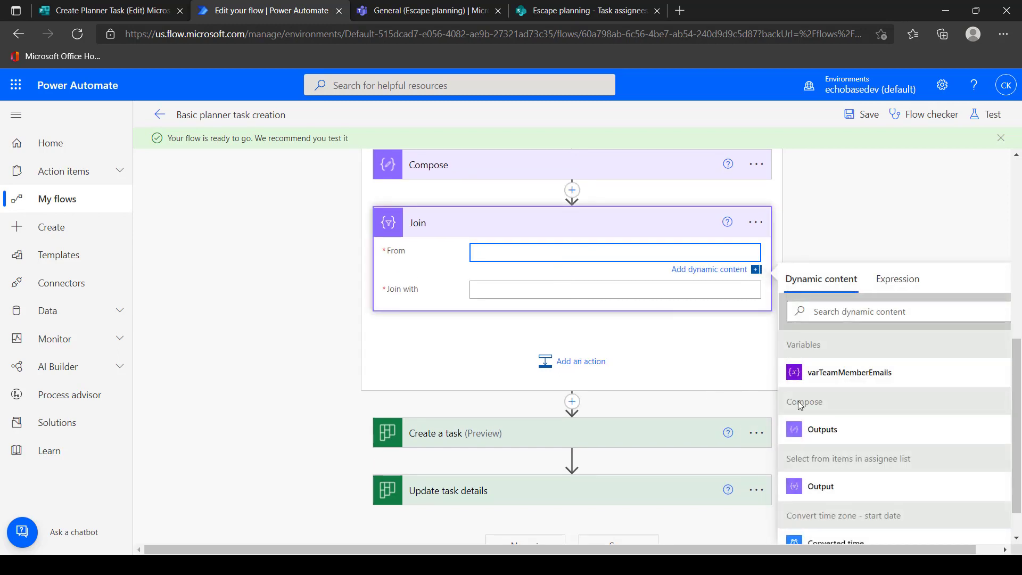
- Delete the Join action from the flow
{"action": "left_click", "coordinate": [761, 221]}
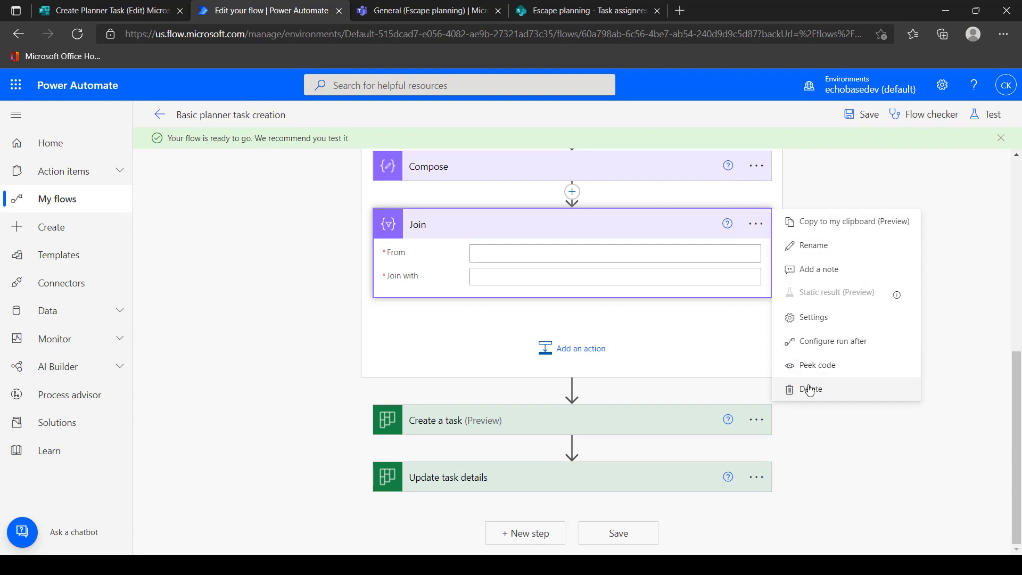
{"action": "left_click", "coordinate": [810, 388]}
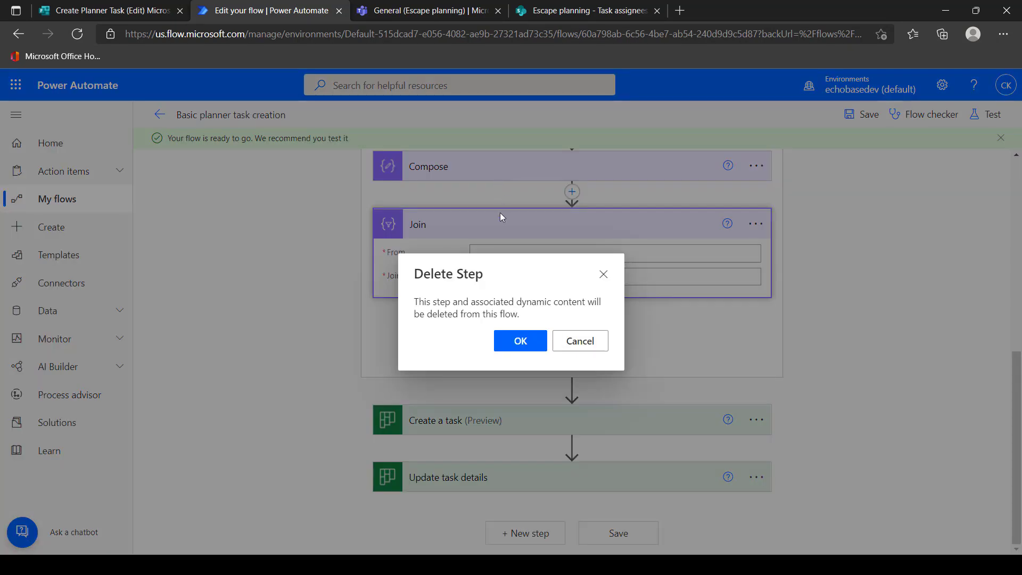
{"action": "left_click", "coordinate": [526, 337]}
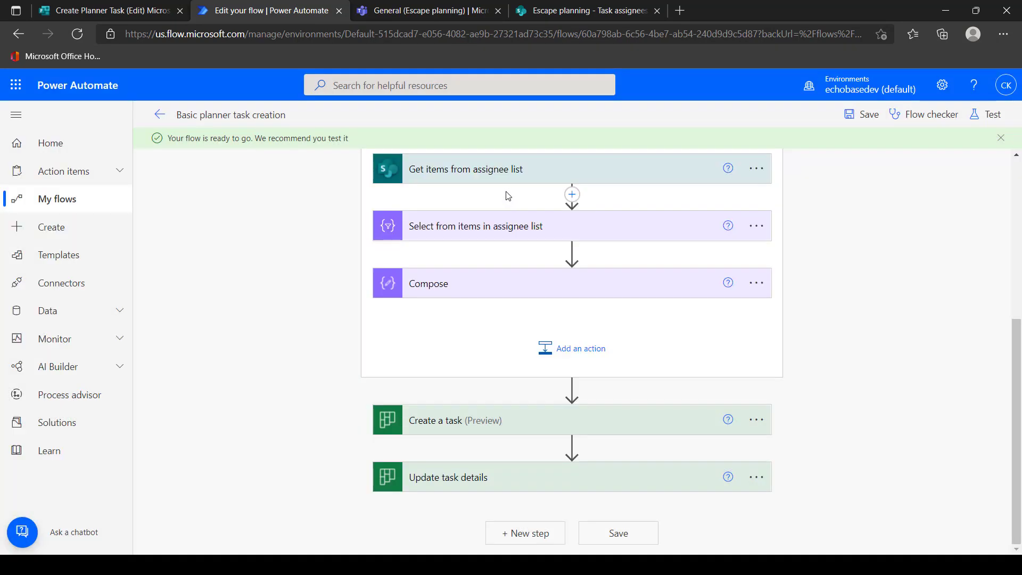
- Rename the Compose action as "Compose category assignee from list"
{"action": "left_click", "coordinate": [757, 283]}
{"action": "left_click", "coordinate": [813, 305]}
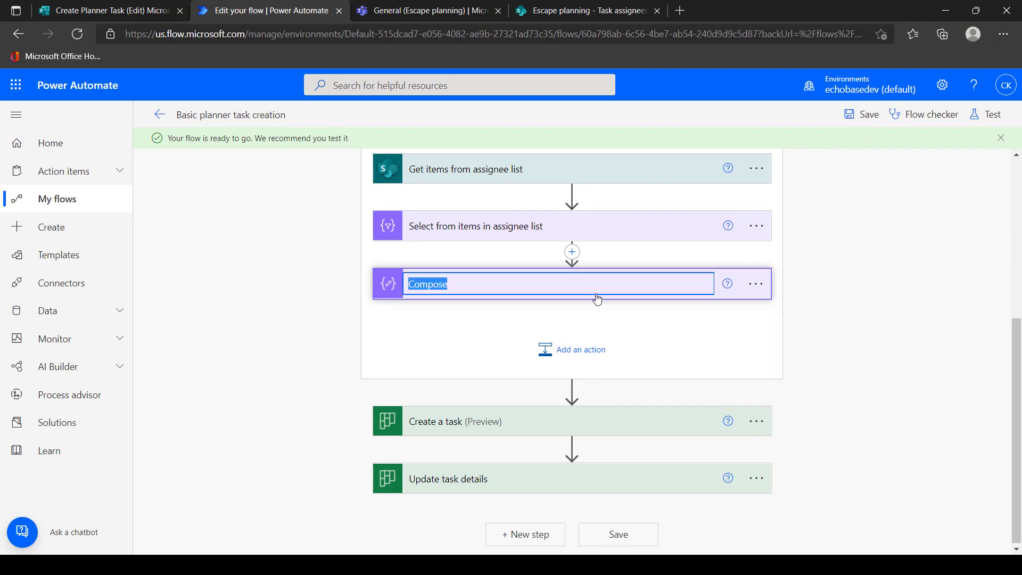
{"action": "left_click", "coordinate": [516, 285]}
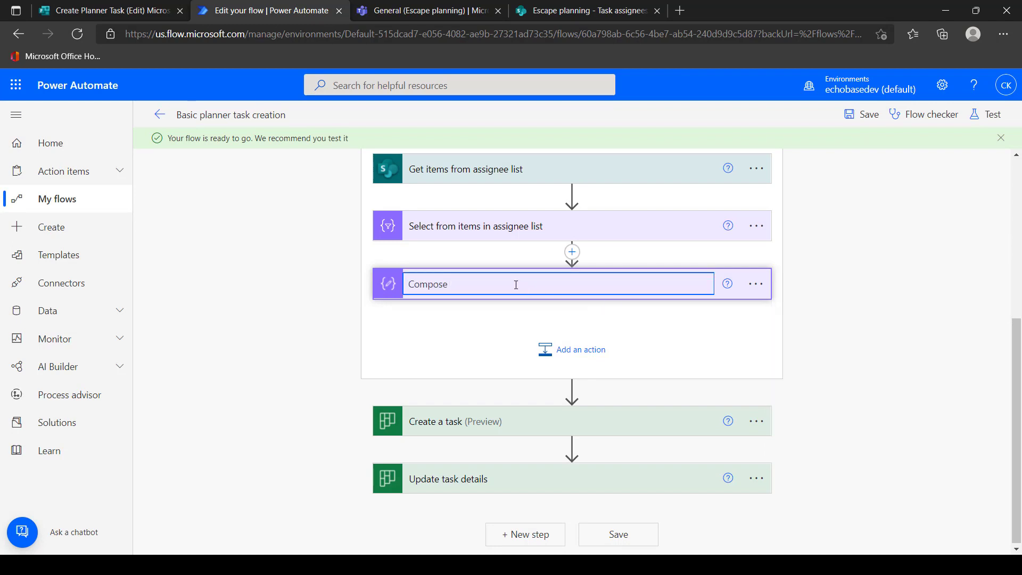
{"action": "type", "text": "category "}
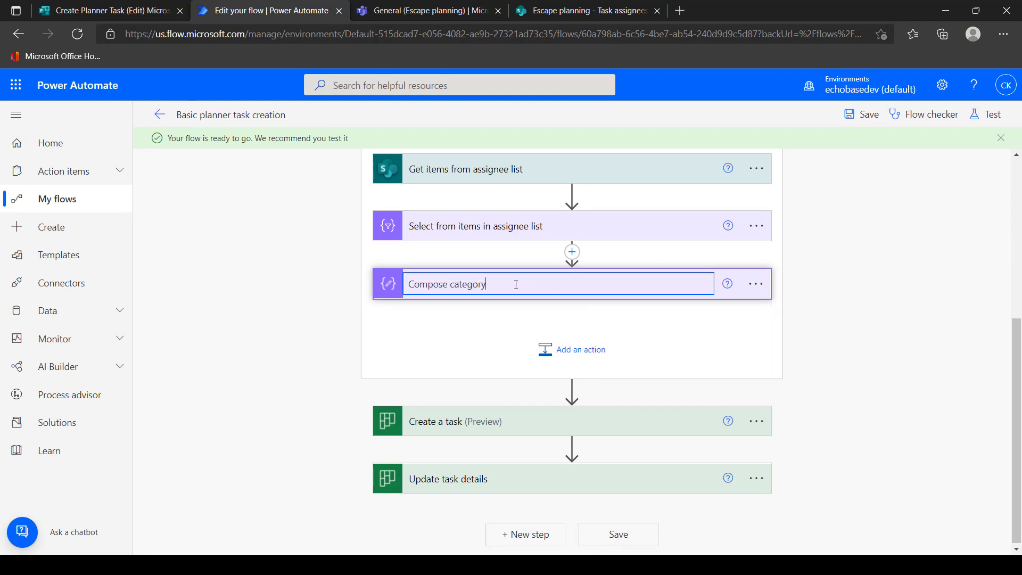
{"action": "type", "text": "assignee from list"}
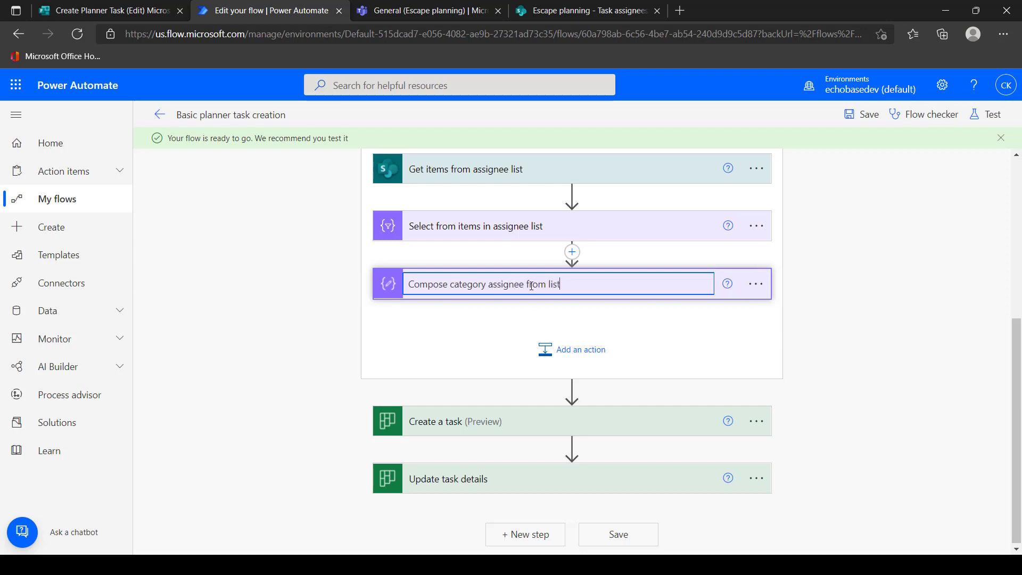
{"action": "key", "text": "Return"}
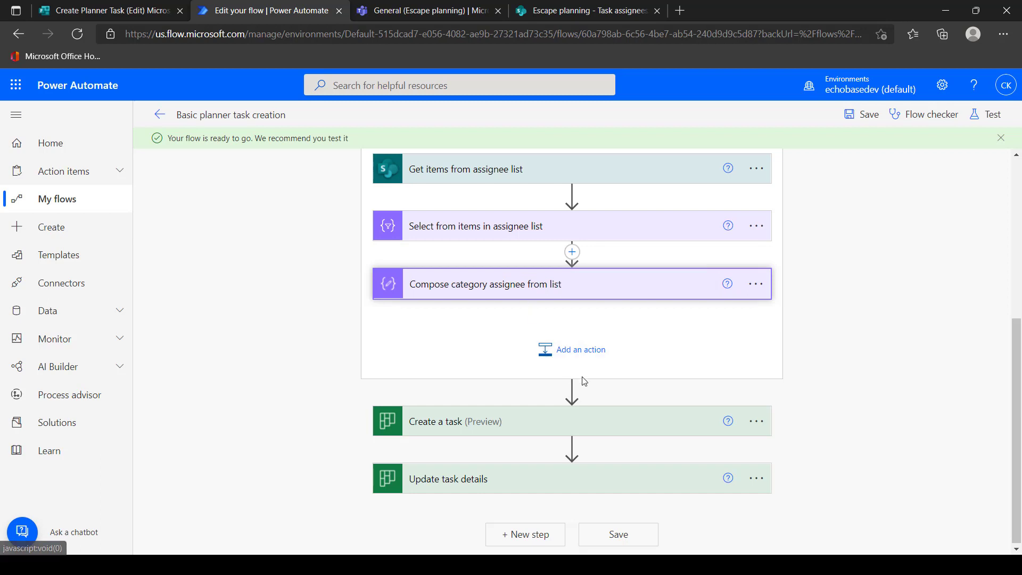
- Set Assigned User Ids in the Create a task action to the Outputs of Compose category assignee from list
{"action": "left_click", "coordinate": [616, 417]}
{"action": "scroll", "coordinate": [612, 404], "scroll_direction": "down", "scroll_amount": 5}
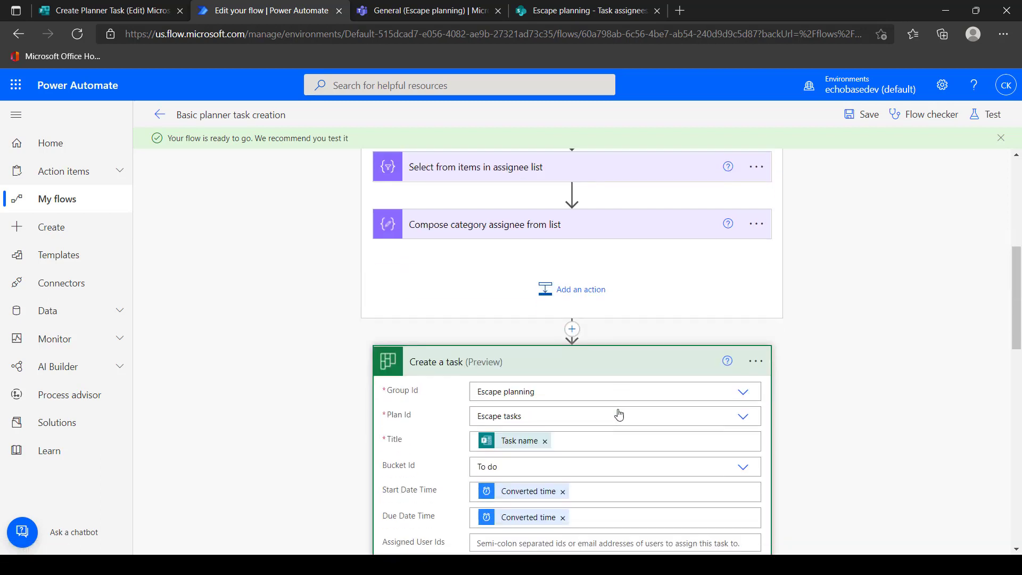
{"action": "left_click", "coordinate": [525, 299]}
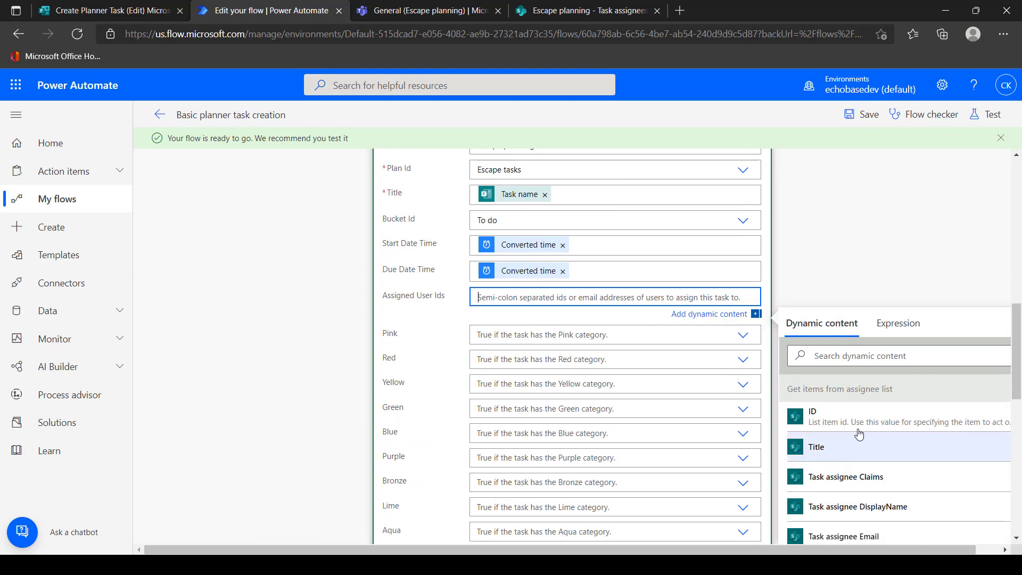
{"action": "left_click", "coordinate": [858, 354]}
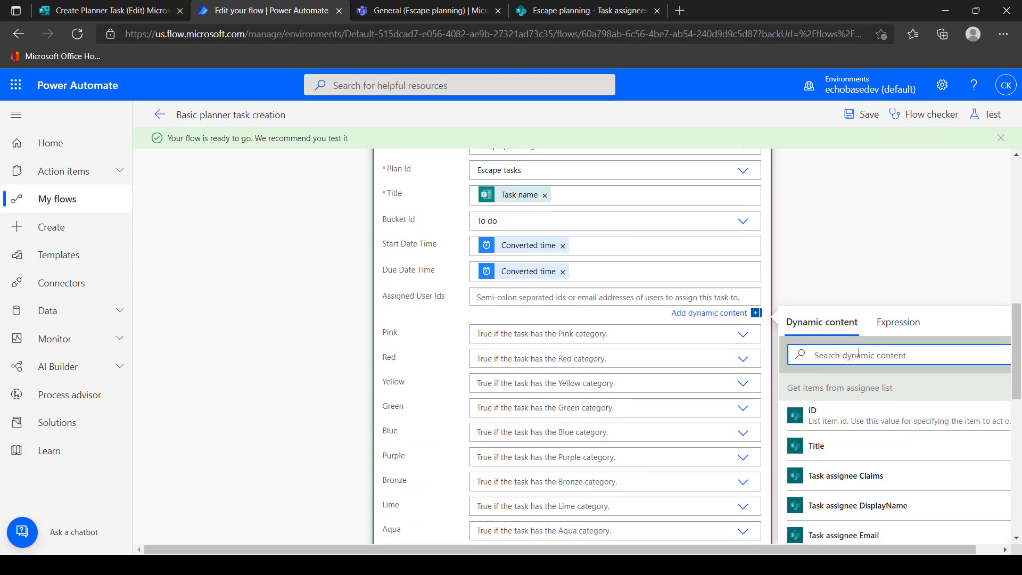
{"action": "type", "text": "out"}
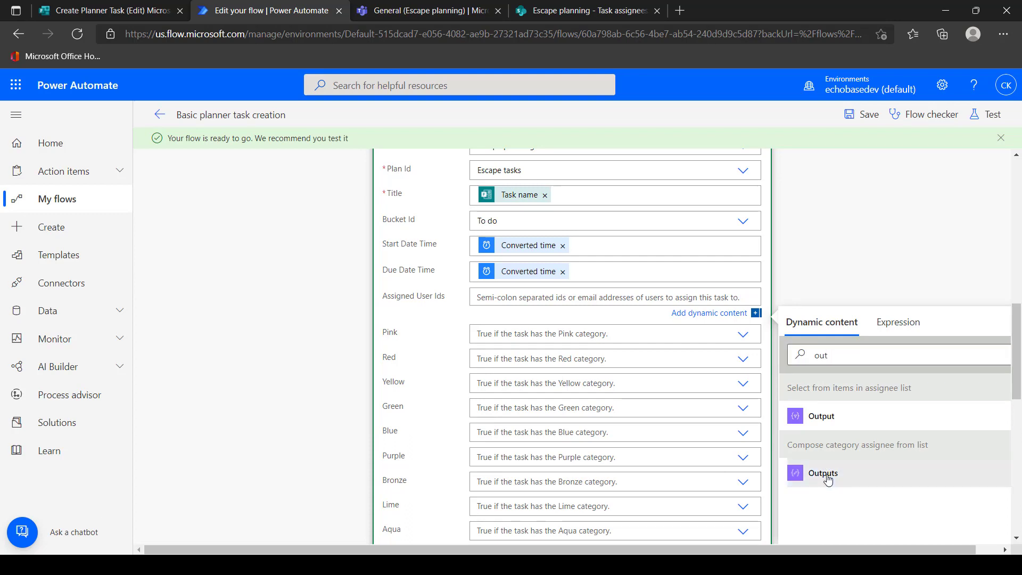
{"action": "left_click", "coordinate": [823, 473]}
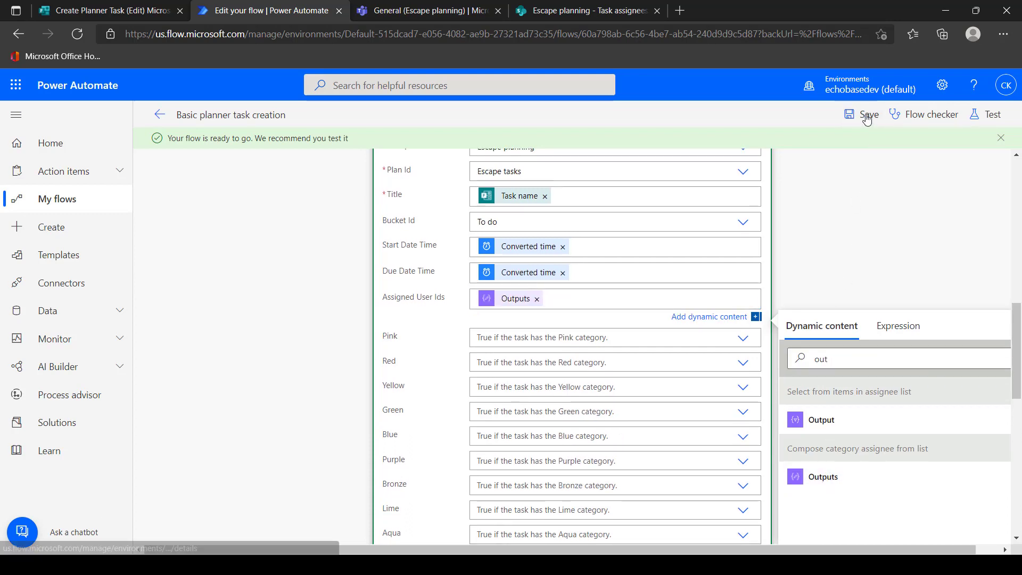
- Save the Basic planner task creation flow and return to its details page
{"action": "left_click", "coordinate": [868, 115]}
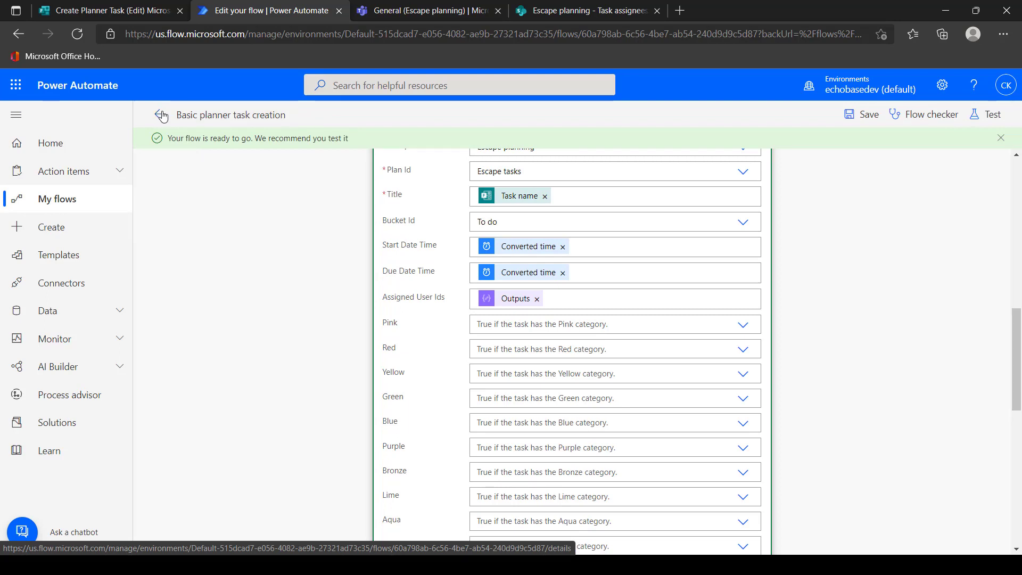
{"action": "left_click", "coordinate": [159, 115]}
- Switch to Microsoft Forms and preview the Create Planner Task form using the already signed-in account
{"action": "left_click", "coordinate": [86, 11]}
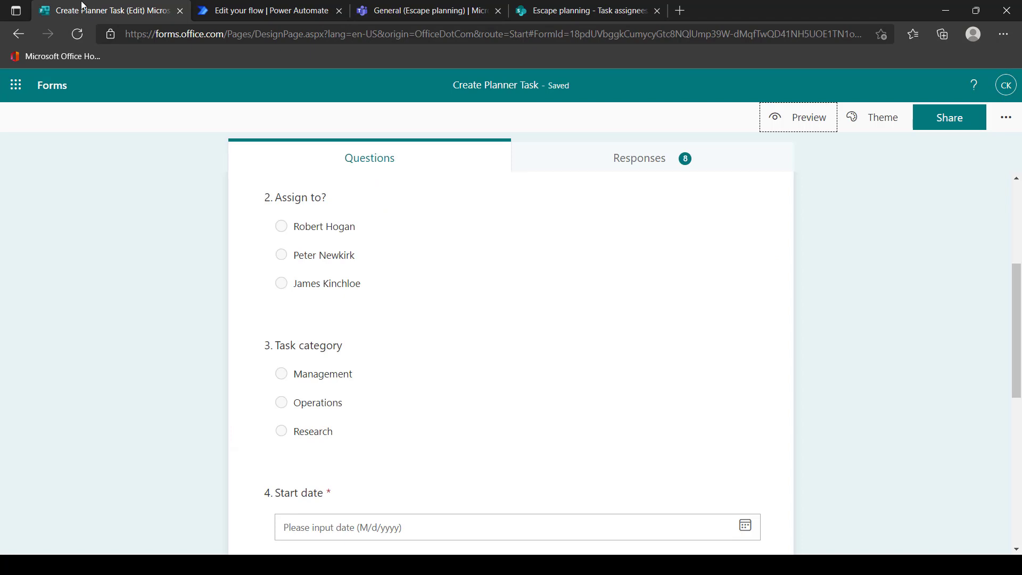
{"action": "left_click", "coordinate": [798, 117]}
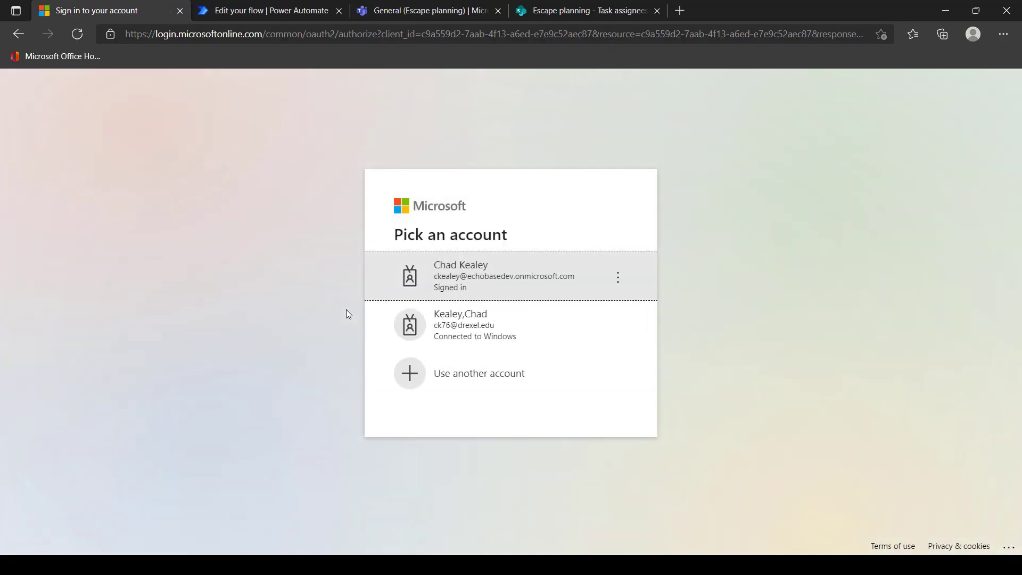
{"action": "left_click", "coordinate": [424, 292]}
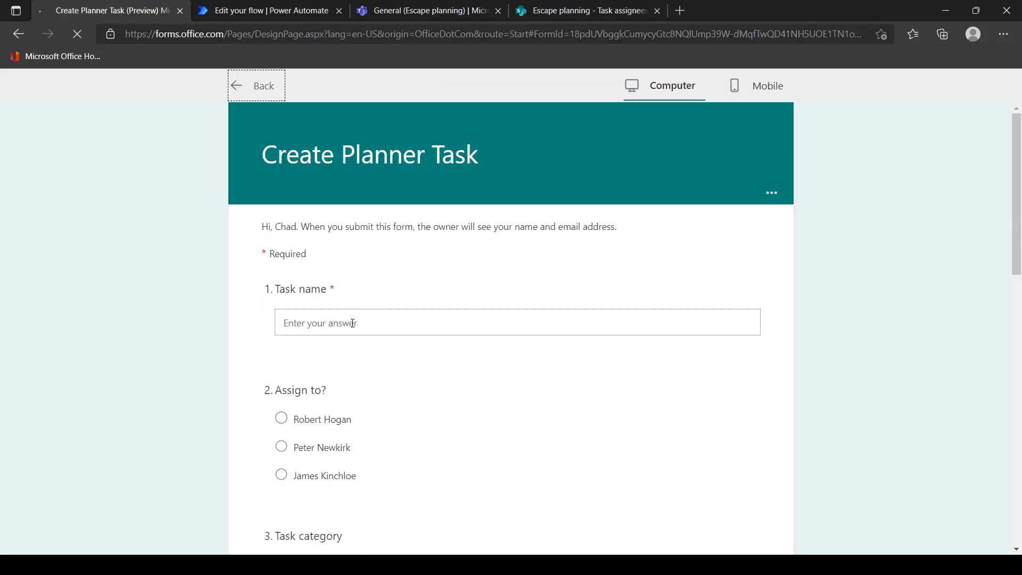
- Enter "management task 1" as the task name and choose Management as the task category
{"action": "left_click", "coordinate": [315, 321]}
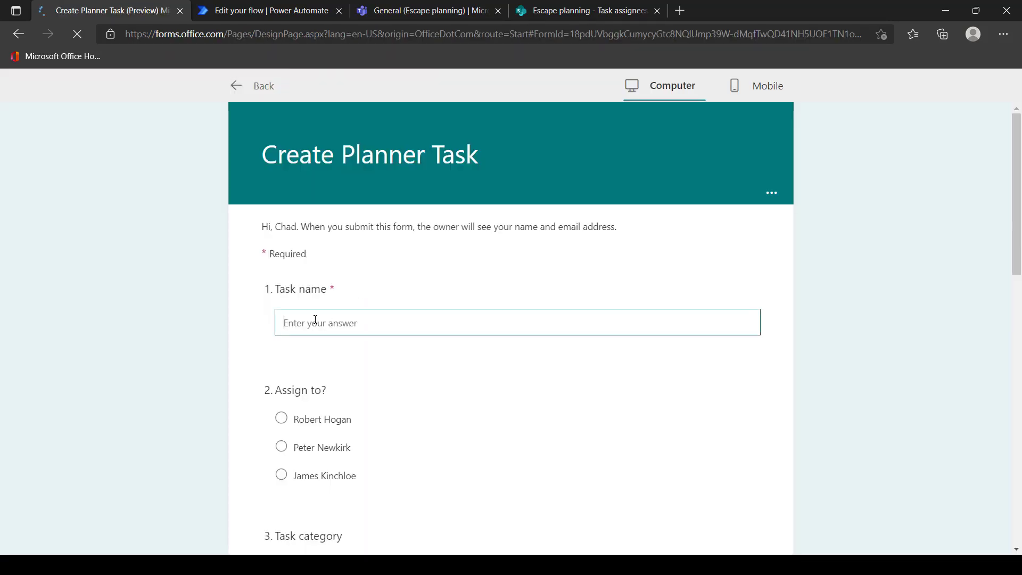
{"action": "type", "text": "management task 1"}
{"action": "scroll", "coordinate": [347, 449], "scroll_direction": "down", "scroll_amount": 2}
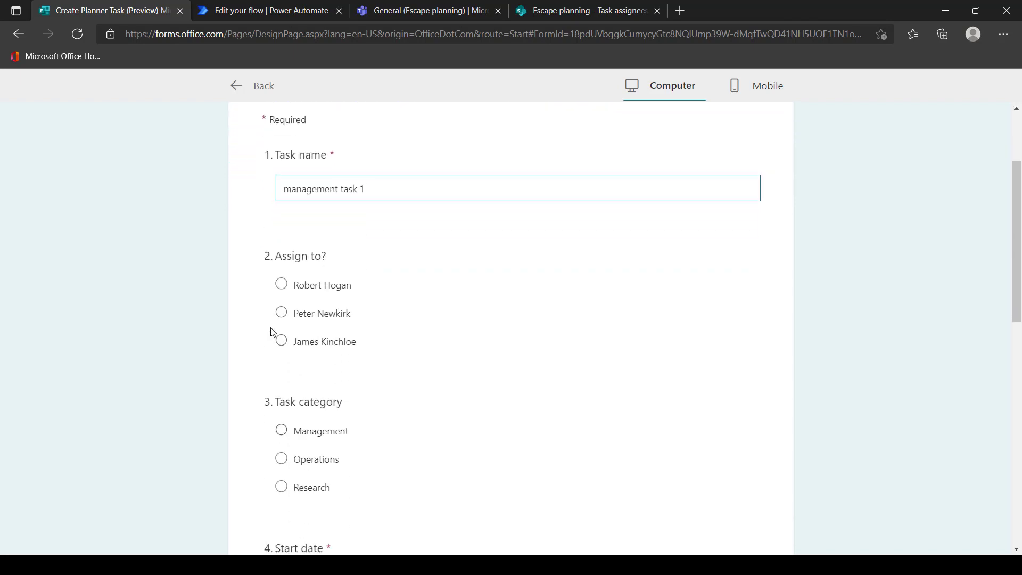
{"action": "left_click", "coordinate": [282, 428]}
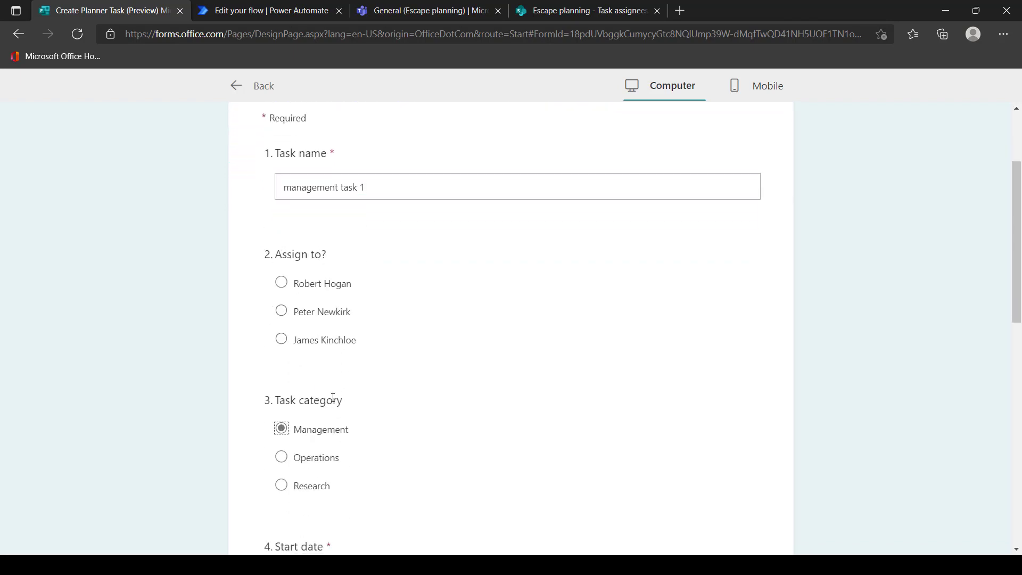
- Set the form's start date to 3/7/2022 and its due date to 3/11/2022
{"action": "scroll", "coordinate": [343, 389], "scroll_direction": "down", "scroll_amount": 3}
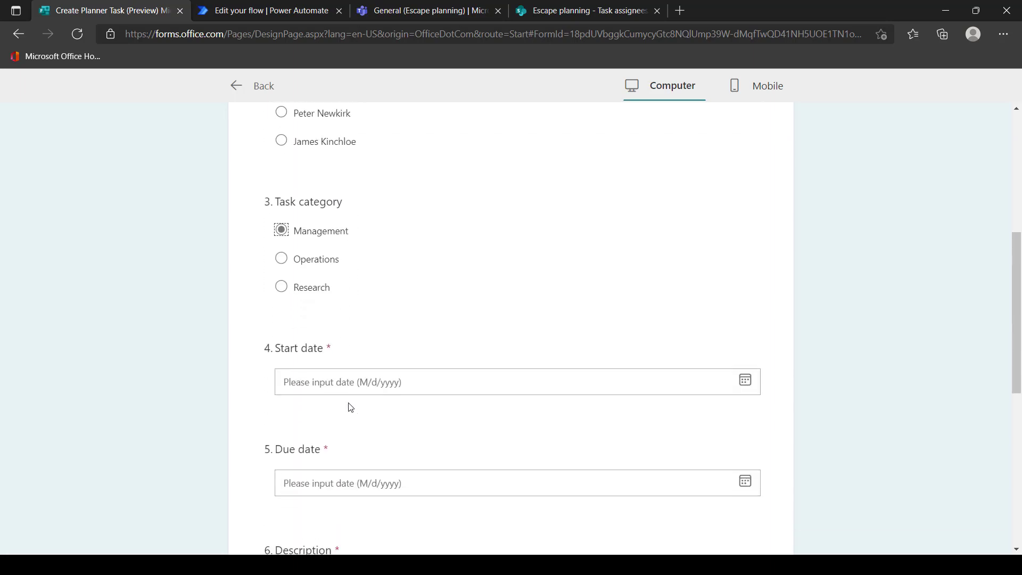
{"action": "left_click", "coordinate": [352, 379]}
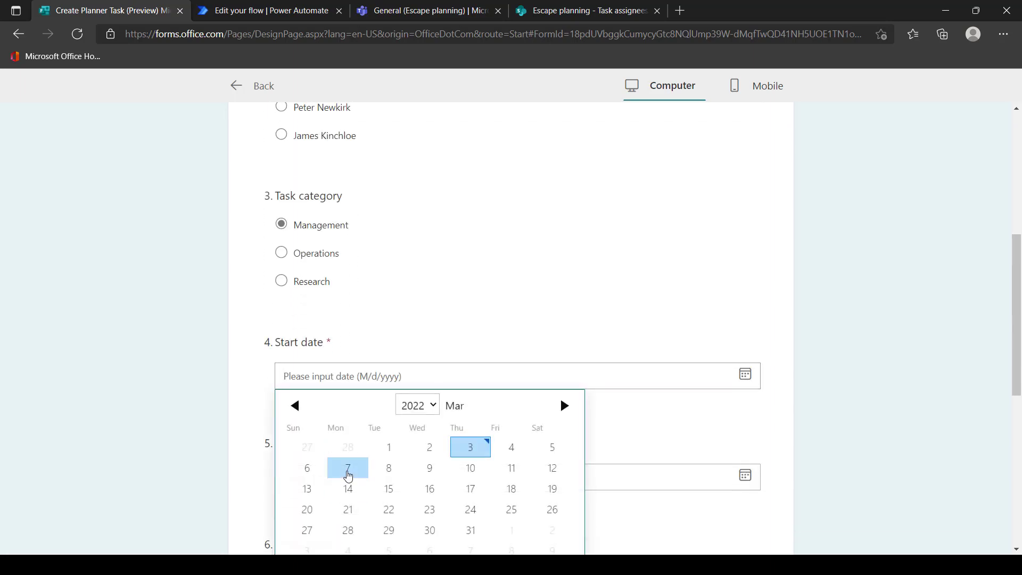
{"action": "left_click", "coordinate": [346, 466]}
{"action": "left_click", "coordinate": [354, 482]}
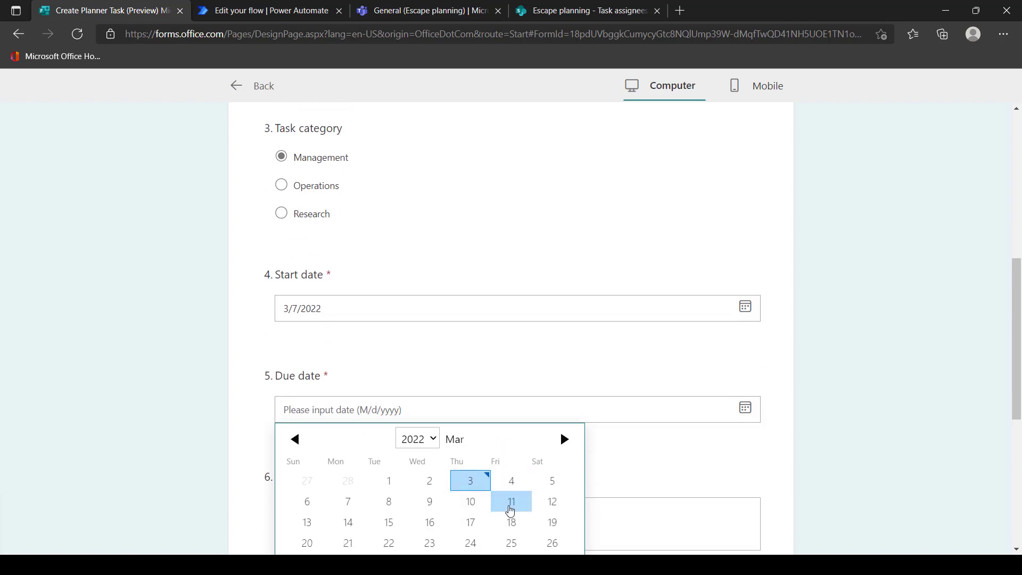
{"action": "left_click", "coordinate": [511, 515]}
- Describe the task as "a manager's task", rate its importance 5, and submit the form response
{"action": "scroll", "coordinate": [421, 427], "scroll_direction": "down", "scroll_amount": 2}
{"action": "scroll", "coordinate": [422, 427], "scroll_direction": "down", "scroll_amount": 1}
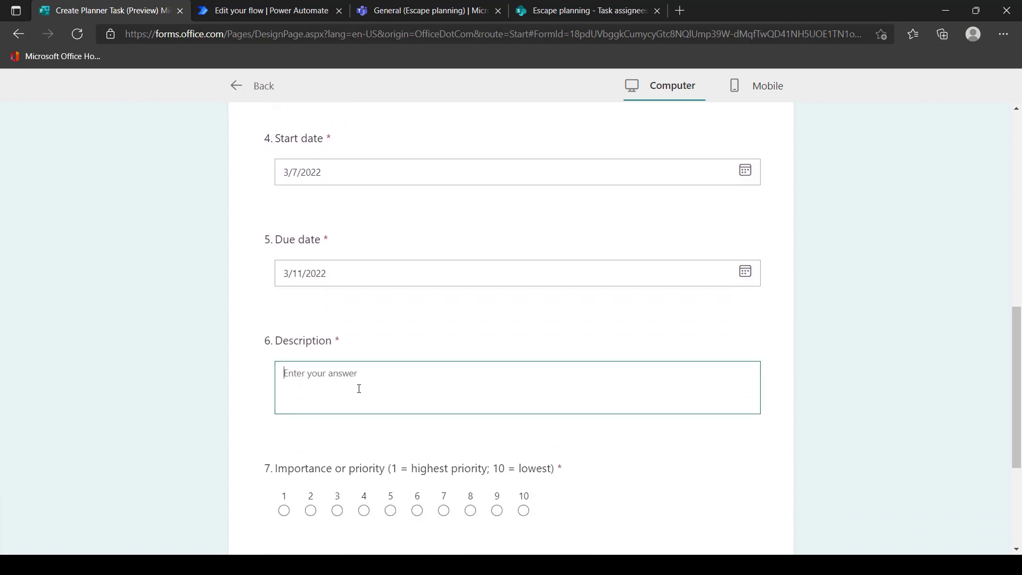
{"action": "type", "text": "a manager's task"}
{"action": "left_click", "coordinate": [391, 514]}
{"action": "scroll", "coordinate": [368, 500], "scroll_direction": "down", "scroll_amount": 3}
{"action": "left_click", "coordinate": [322, 379]}
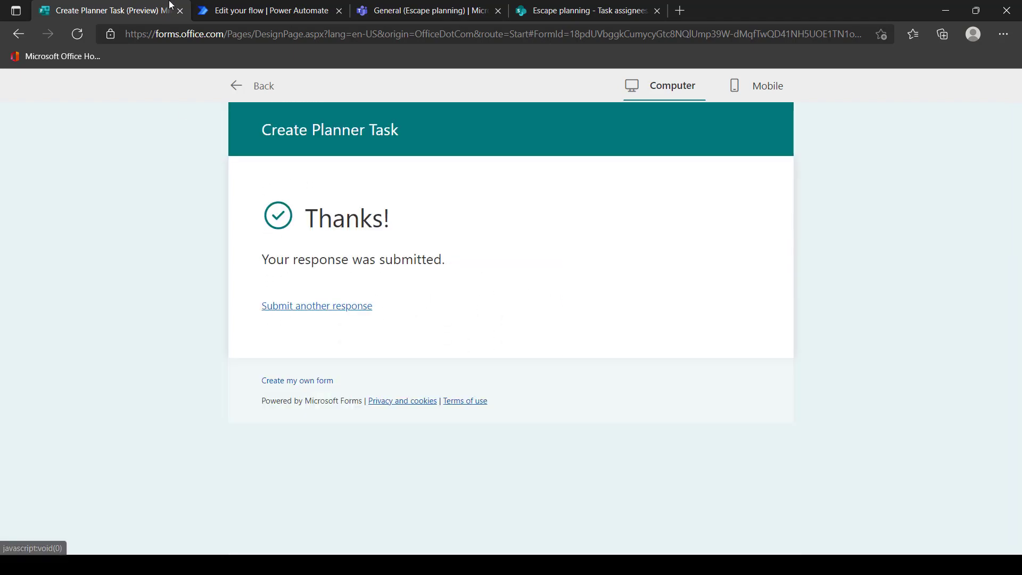
- Switch to Power Automate, refresh the flow's 28-day run history and open the most recent run
{"action": "left_click", "coordinate": [227, 16]}
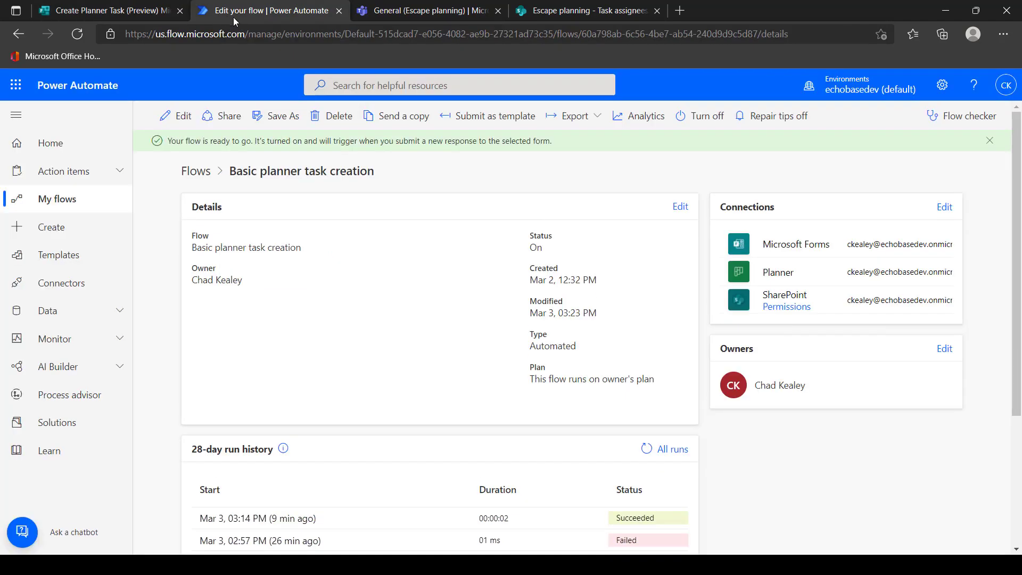
{"action": "left_click", "coordinate": [646, 448]}
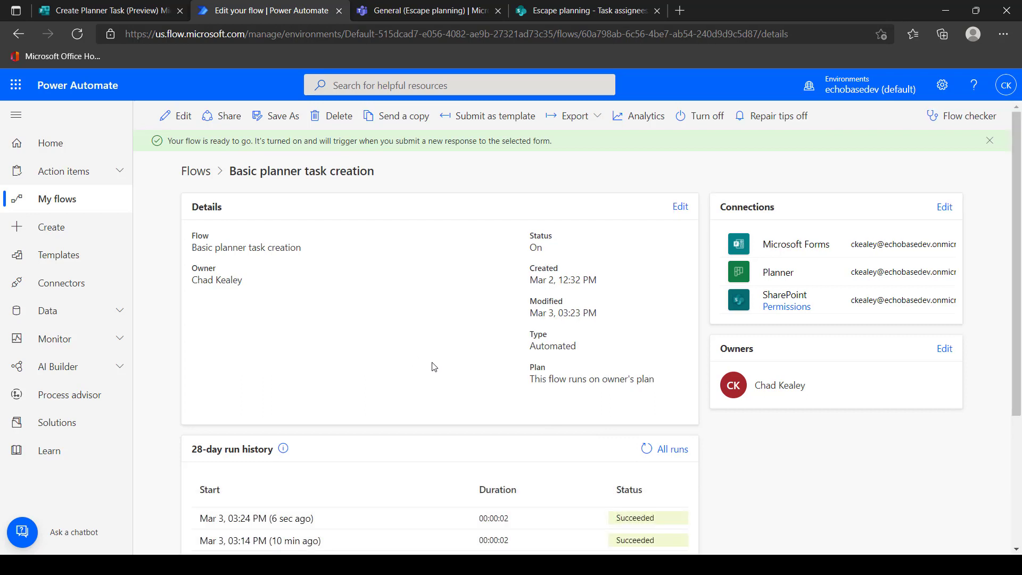
{"action": "scroll", "coordinate": [383, 426], "scroll_direction": "down", "scroll_amount": 1}
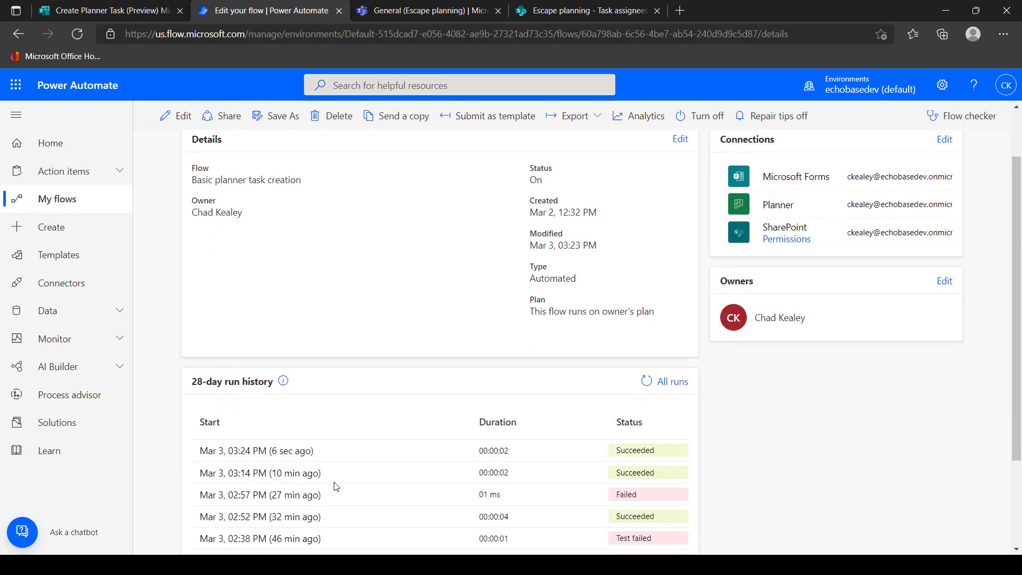
{"action": "left_click", "coordinate": [291, 451]}
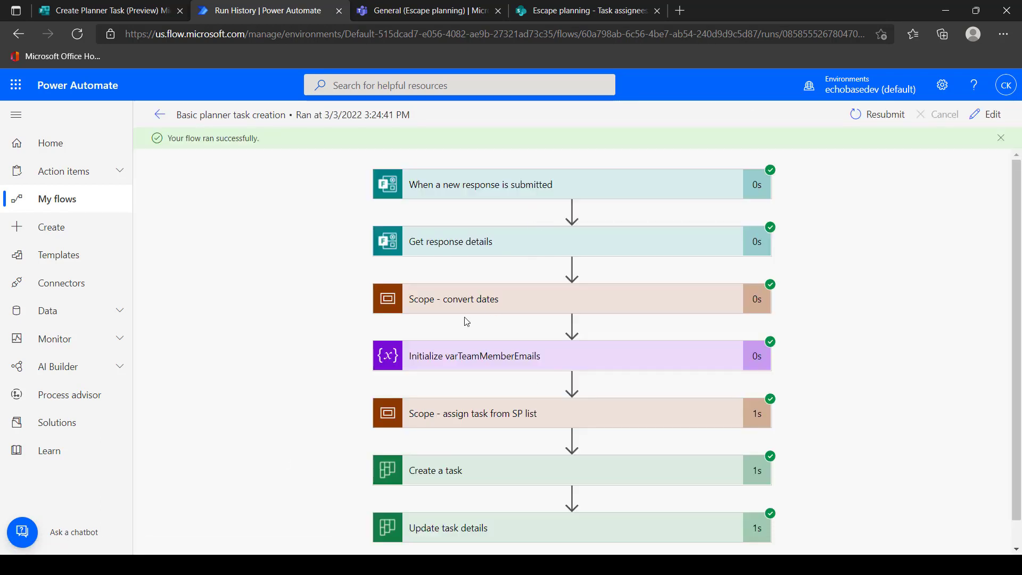
- Examine the raw output of Get items from assignee list inside the assign task from SP list scope
{"action": "scroll", "coordinate": [636, 381], "scroll_direction": "down", "scroll_amount": 1}
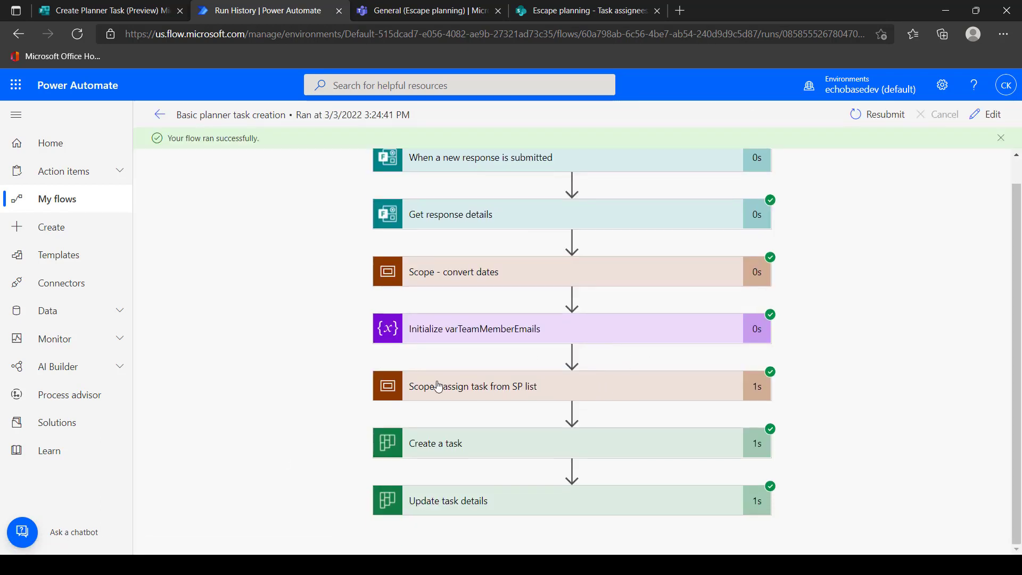
{"action": "left_click", "coordinate": [625, 390]}
{"action": "scroll", "coordinate": [626, 391], "scroll_direction": "down", "scroll_amount": 3}
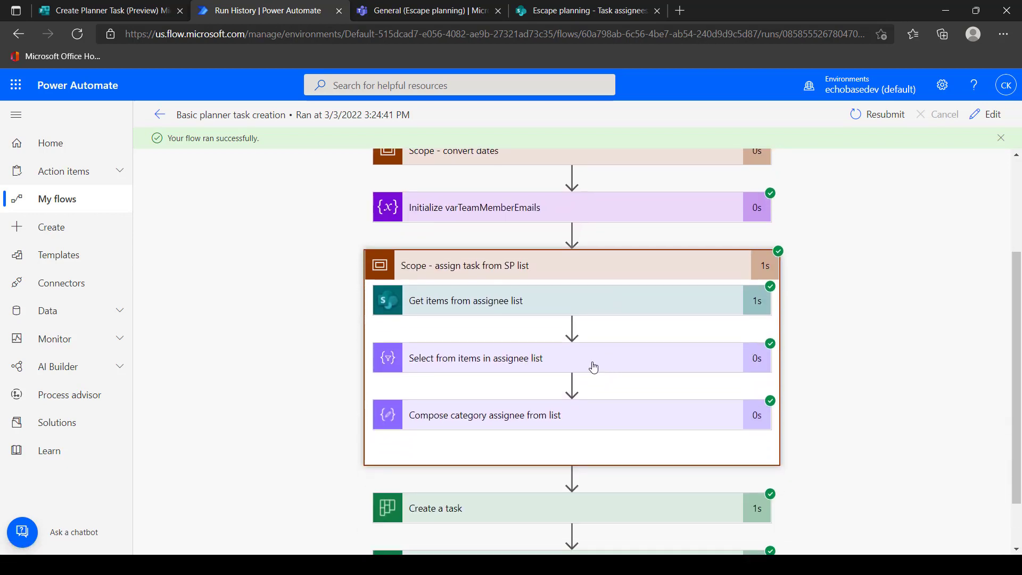
{"action": "left_click", "coordinate": [586, 297]}
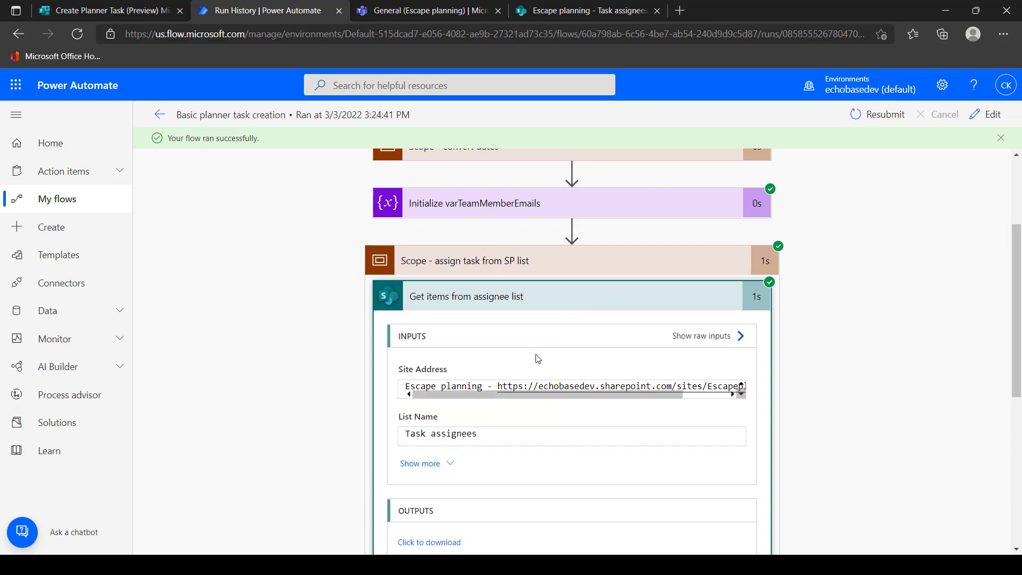
{"action": "scroll", "coordinate": [538, 359], "scroll_direction": "down", "scroll_amount": 3}
{"action": "left_click", "coordinate": [408, 424]}
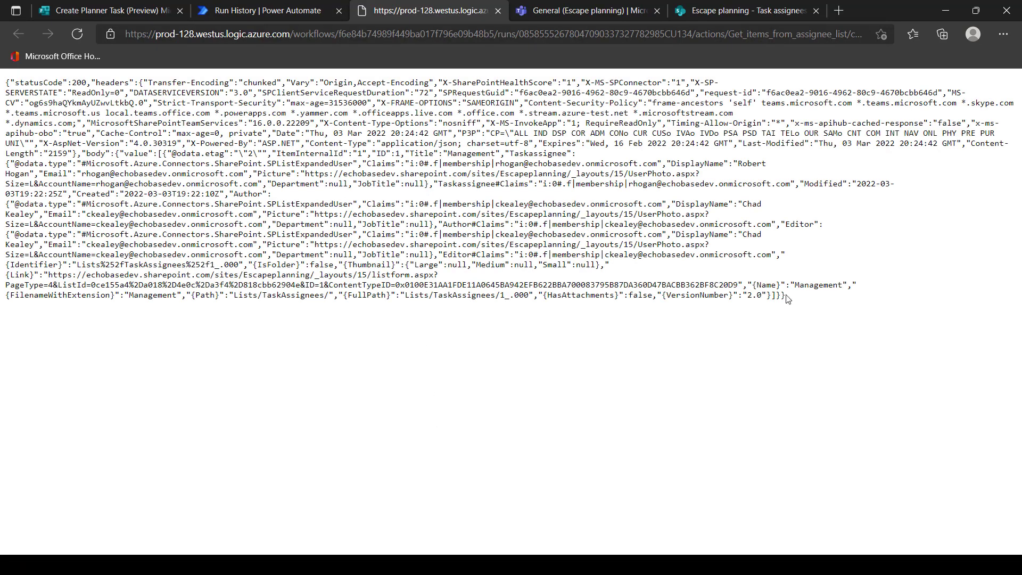
{"action": "left_click_drag", "start_coordinate": [787, 298], "coordinate": [207, 135]}
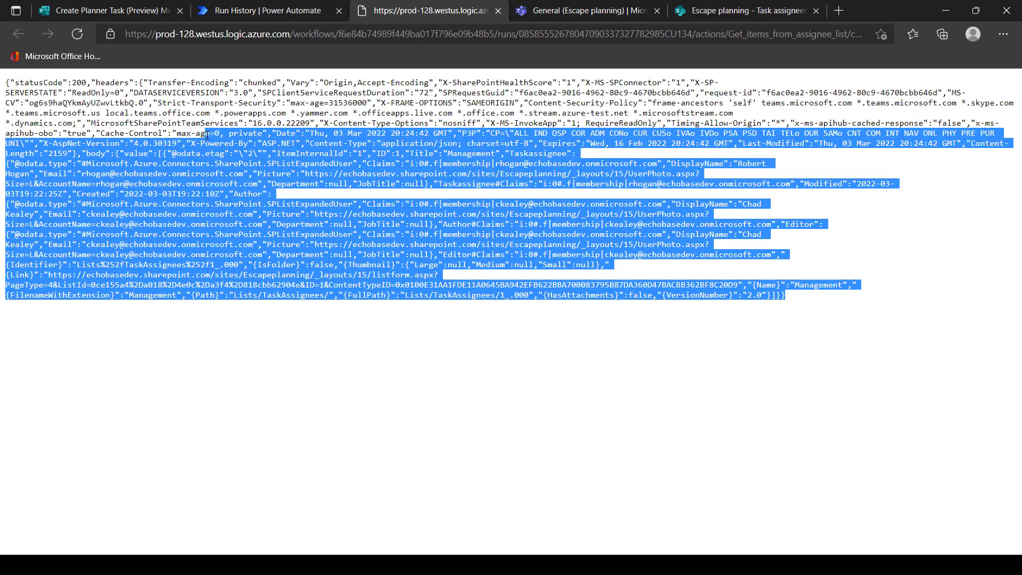
{"action": "left_click", "coordinate": [498, 11]}
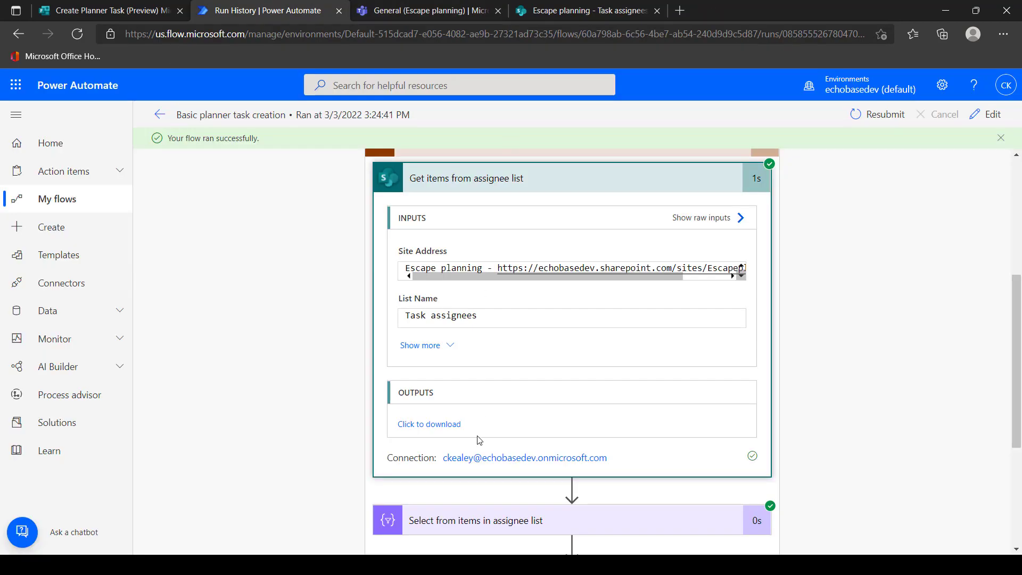
{"action": "left_click", "coordinate": [536, 188]}
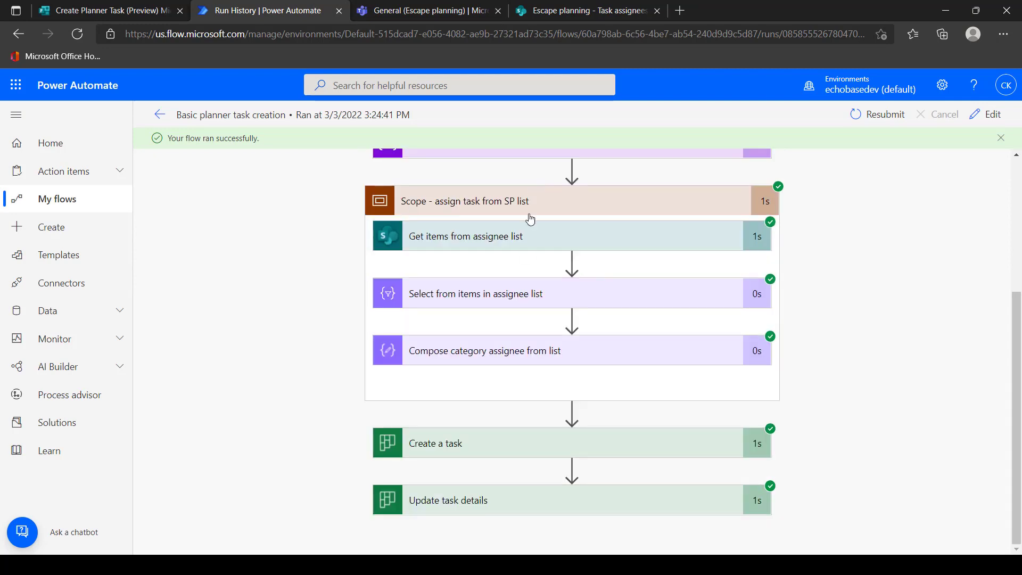
- Examine the From input and Body output array of Select from items in assignee list
{"action": "left_click", "coordinate": [509, 294]}
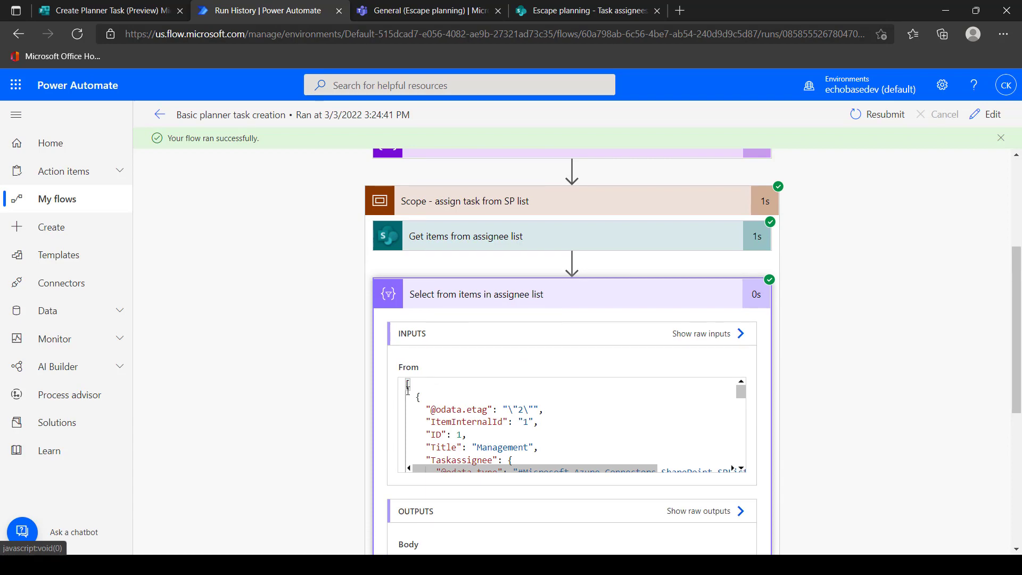
{"action": "left_click_drag", "start_coordinate": [408, 385], "coordinate": [519, 414]}
{"action": "scroll", "coordinate": [520, 414], "scroll_direction": "up", "scroll_amount": 5}
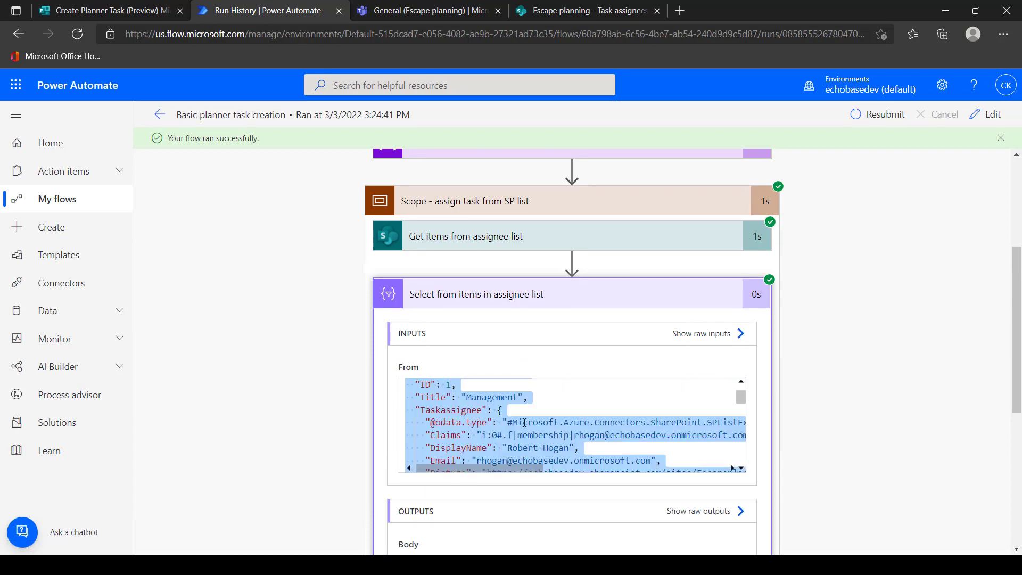
{"action": "double_click", "coordinate": [488, 400]}
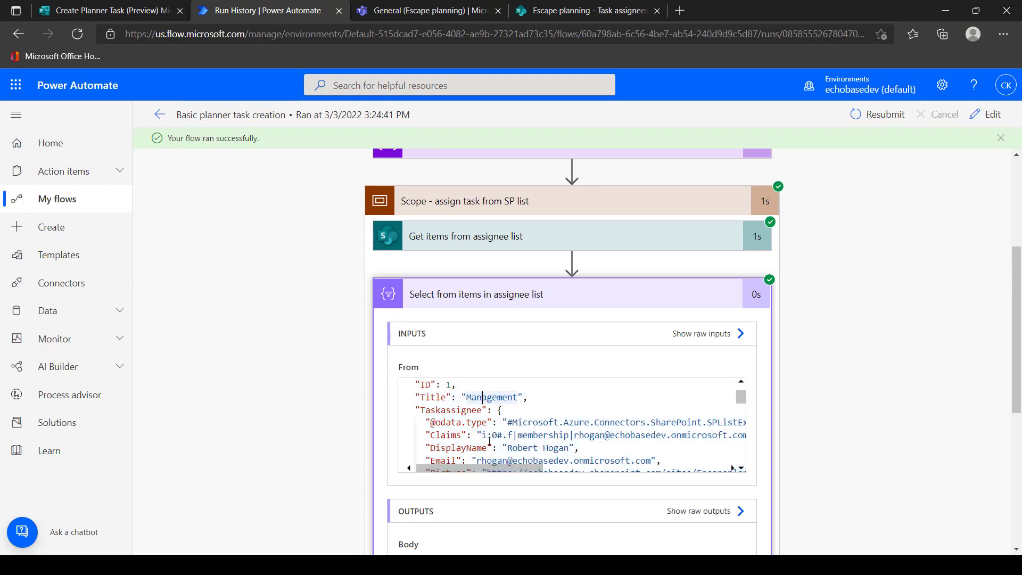
{"action": "scroll", "coordinate": [478, 463], "scroll_direction": "down", "scroll_amount": 3}
{"action": "scroll", "coordinate": [478, 470], "scroll_direction": "down", "scroll_amount": 3}
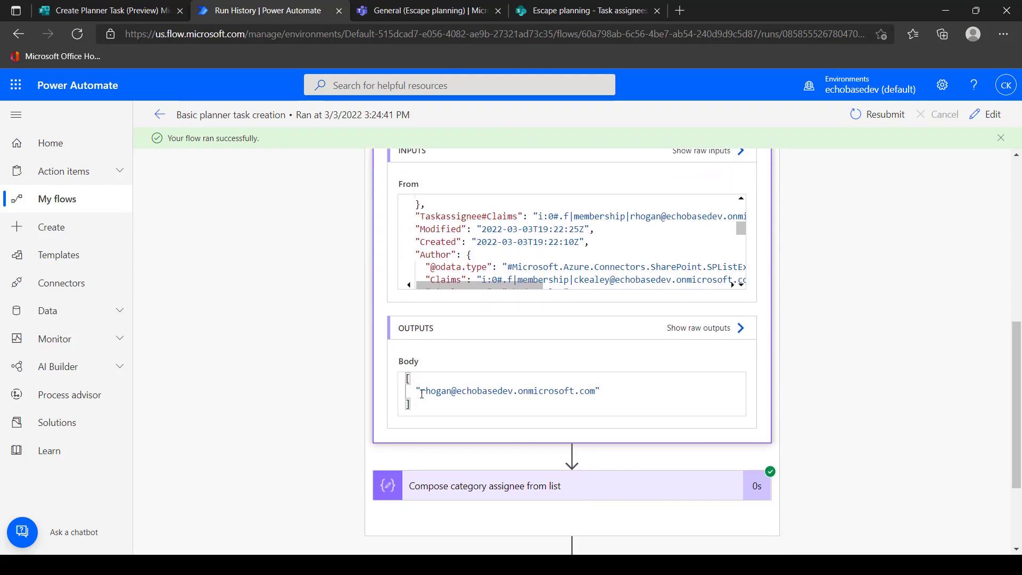
{"action": "left_click_drag", "start_coordinate": [416, 392], "coordinate": [601, 392]}
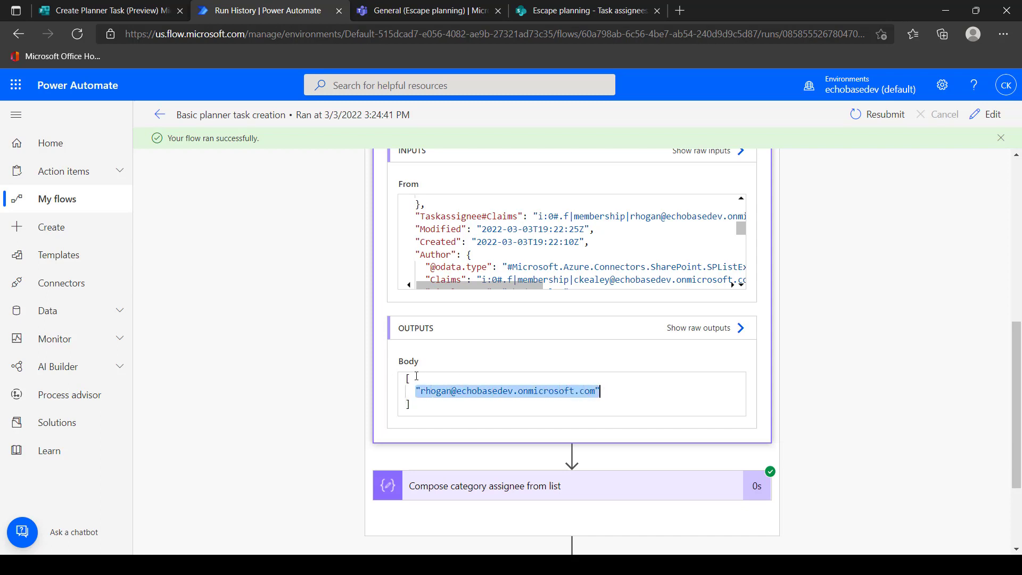
{"action": "left_click_drag", "start_coordinate": [401, 378], "coordinate": [414, 376]}
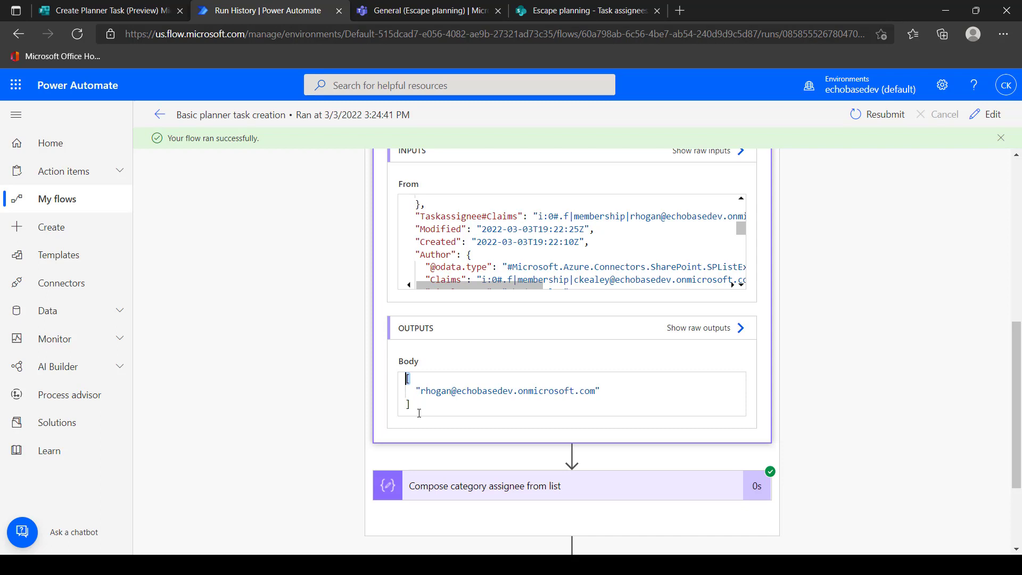
- Inspect the inputs and outputs of Compose category assignee from list in the run
{"action": "left_click", "coordinate": [508, 493]}
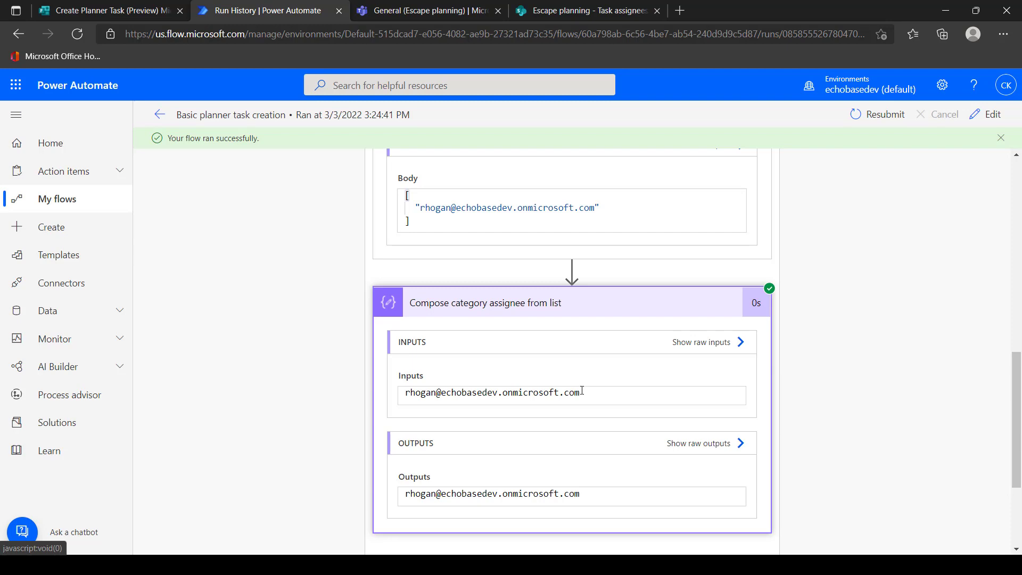
{"action": "scroll", "coordinate": [584, 372], "scroll_direction": "down", "scroll_amount": 3}
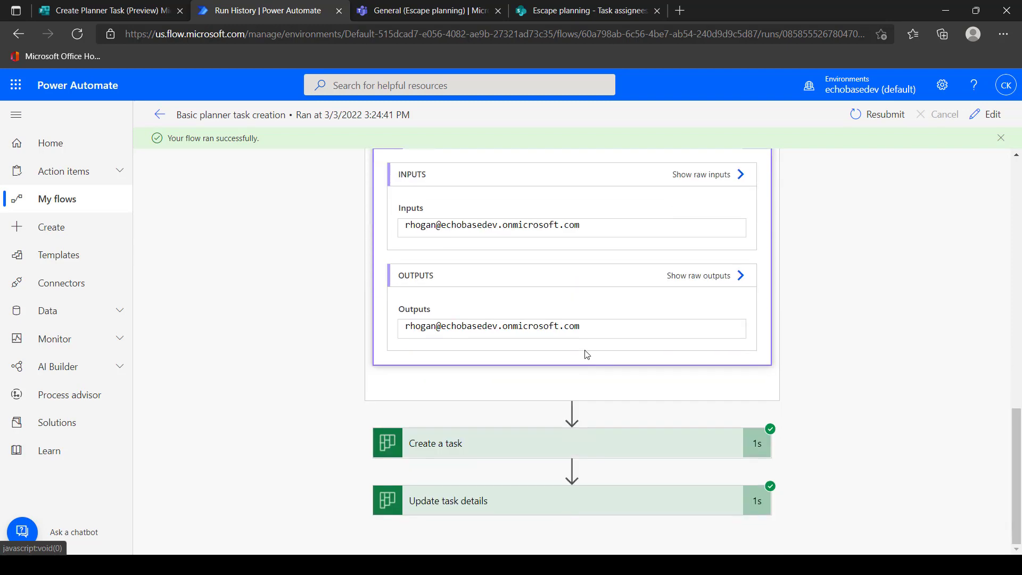
{"action": "scroll", "coordinate": [586, 354], "scroll_direction": "up", "scroll_amount": 3}
- Reload the Escape tasks board in Teams and compare the new task's assignee with the Task assignees list in SharePoint
{"action": "left_click", "coordinate": [423, 11]}
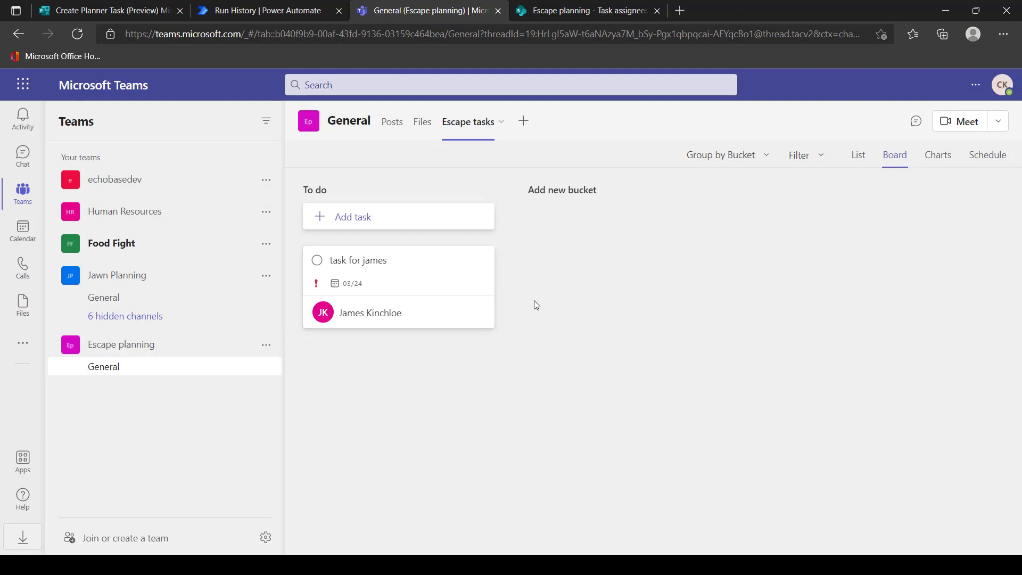
{"action": "left_click", "coordinate": [423, 124]}
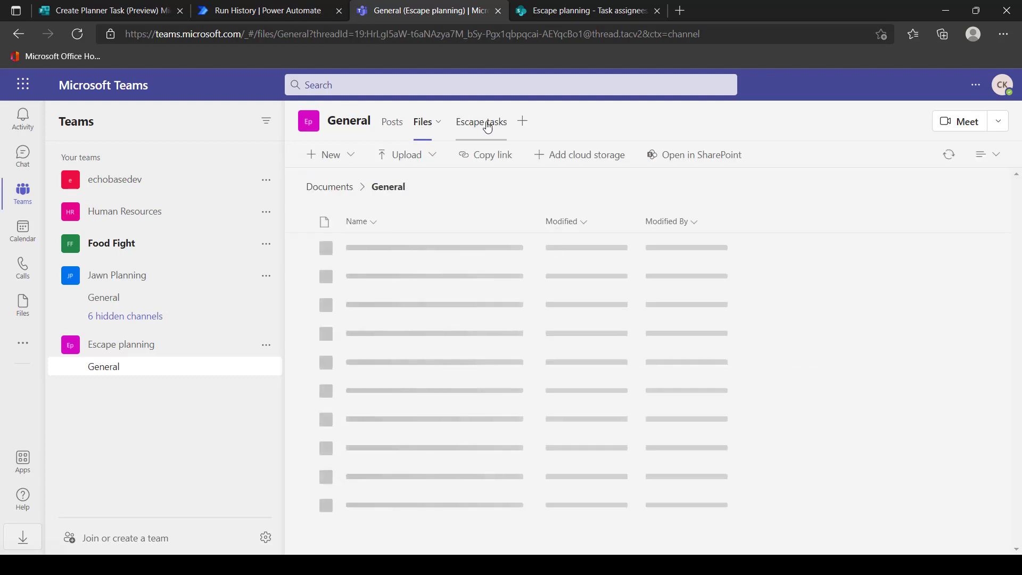
{"action": "left_click", "coordinate": [483, 124]}
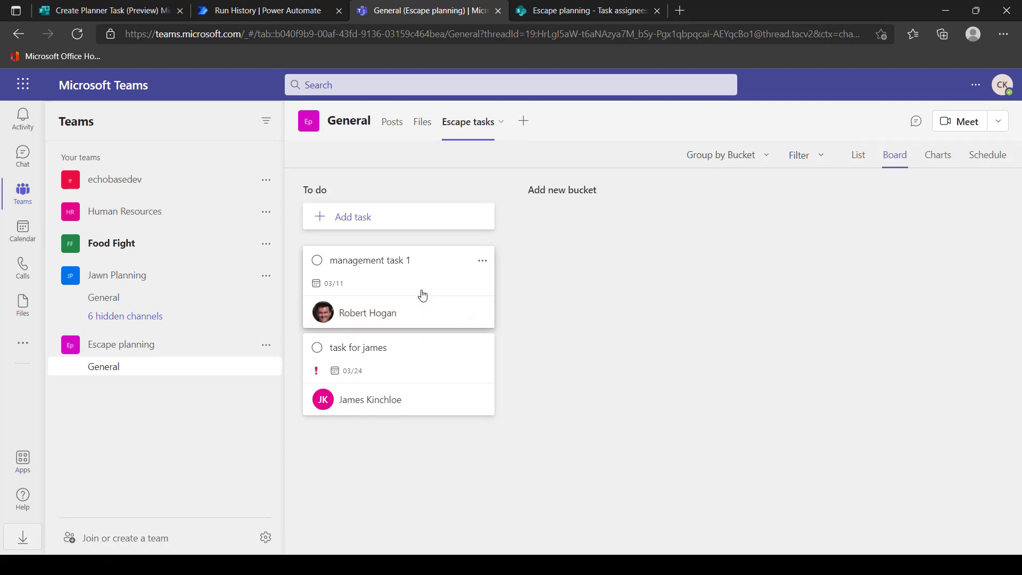
{"action": "left_click", "coordinate": [601, 11]}
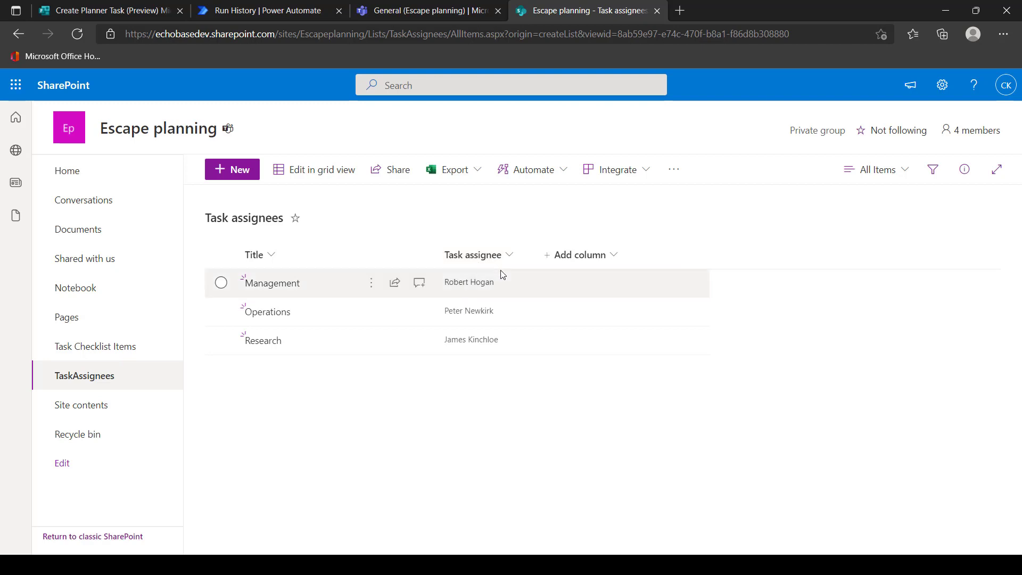
- Open the Research item in the Task assignees list to view it, and close its details
{"action": "mouse_move", "coordinate": [482, 290]}
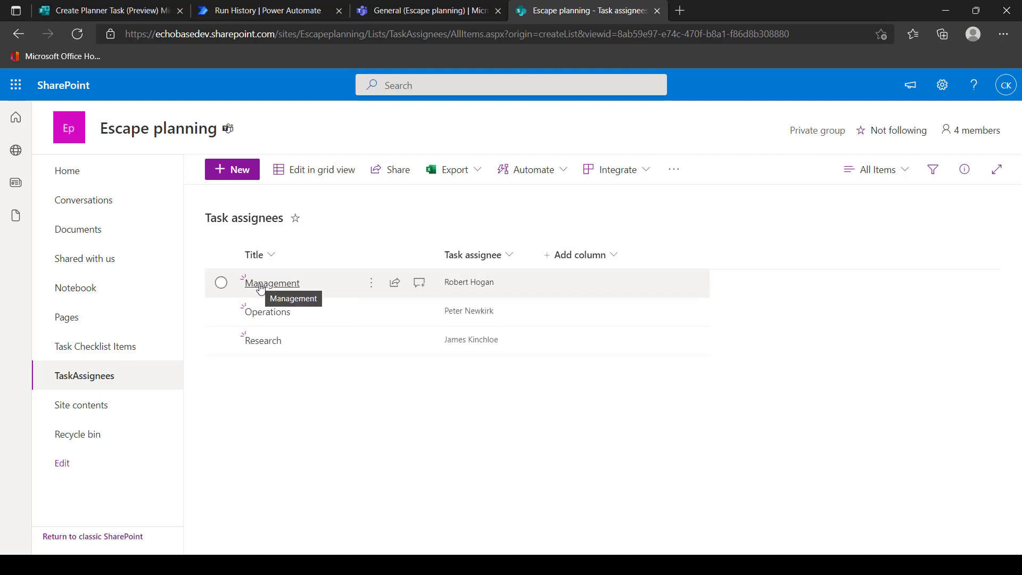
{"action": "left_click", "coordinate": [264, 345]}
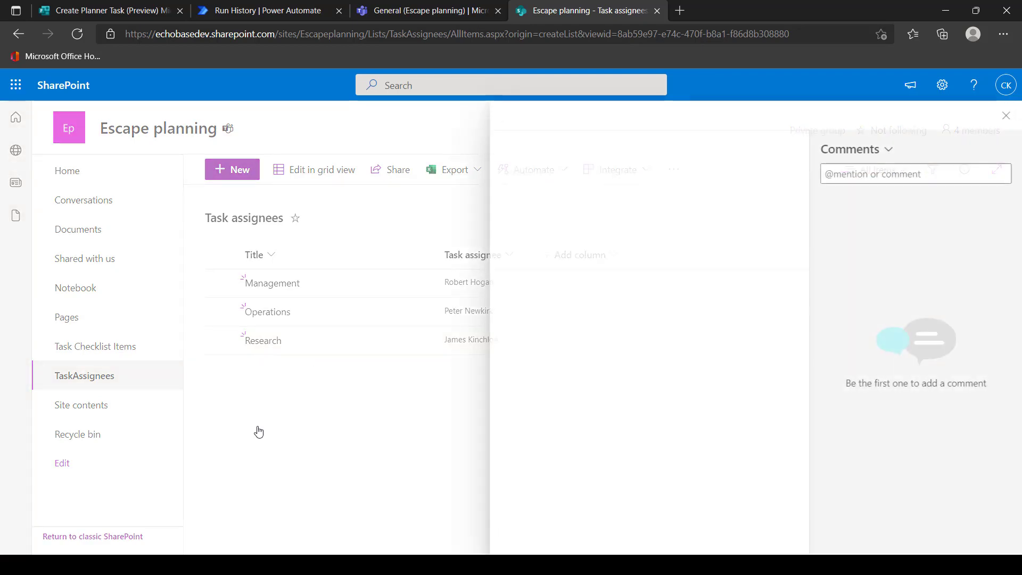
{"action": "left_click", "coordinate": [1005, 115]}
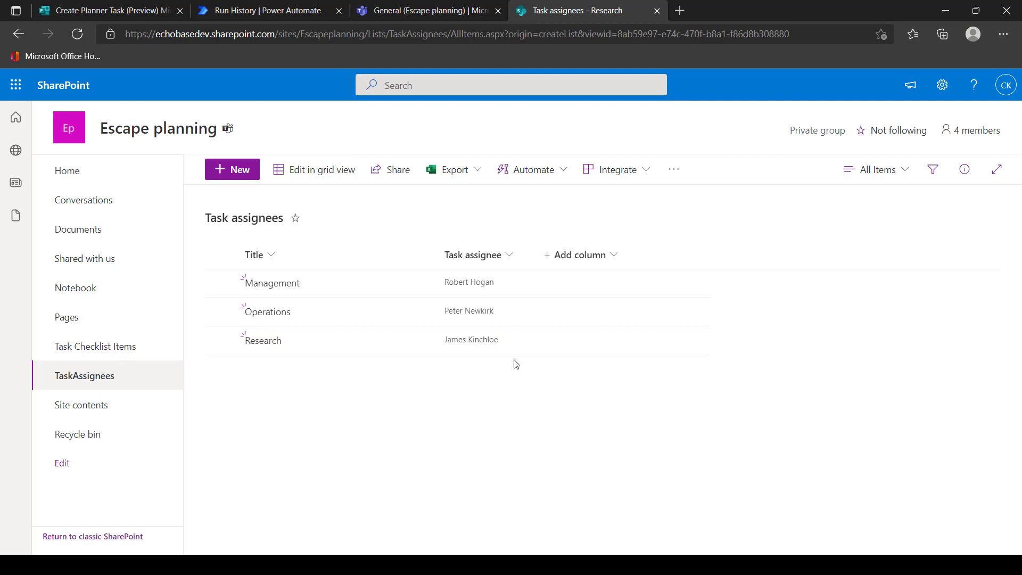
- Switch to Power Automate, review the Select action in the run, and return to the Basic planner task creation flow's details page
{"action": "left_click", "coordinate": [257, 12]}
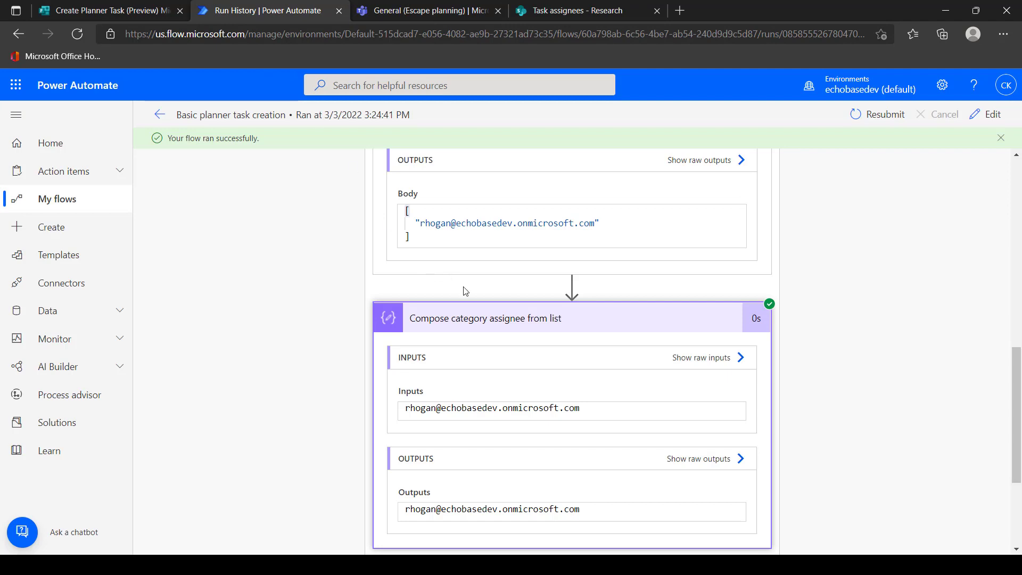
{"action": "scroll", "coordinate": [464, 290], "scroll_direction": "up", "scroll_amount": 3}
{"action": "scroll", "coordinate": [488, 291], "scroll_direction": "down", "scroll_amount": 5}
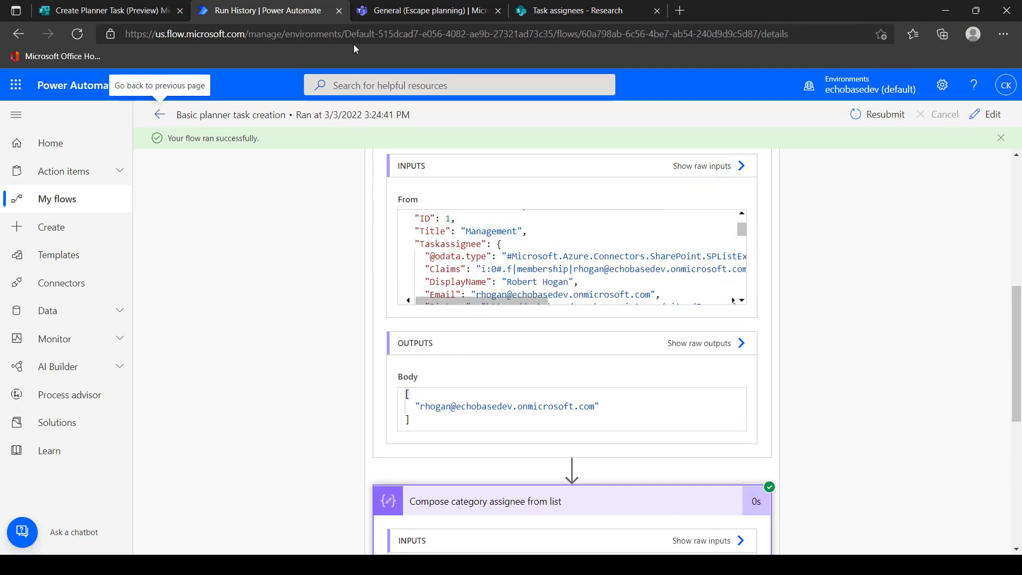
{"action": "left_click", "coordinate": [159, 115]}
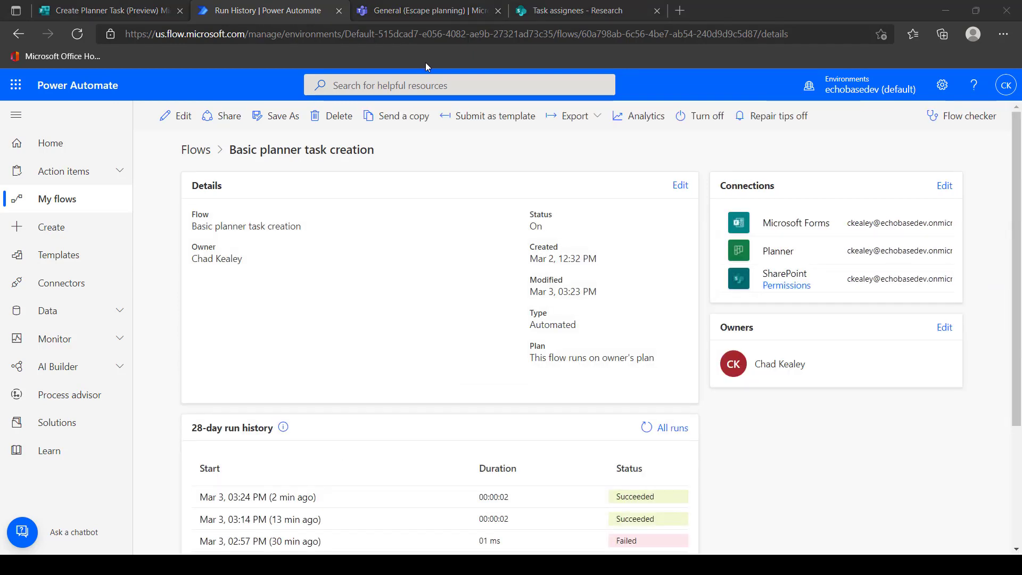
{"action": "key", "text": "alt+Tab"}
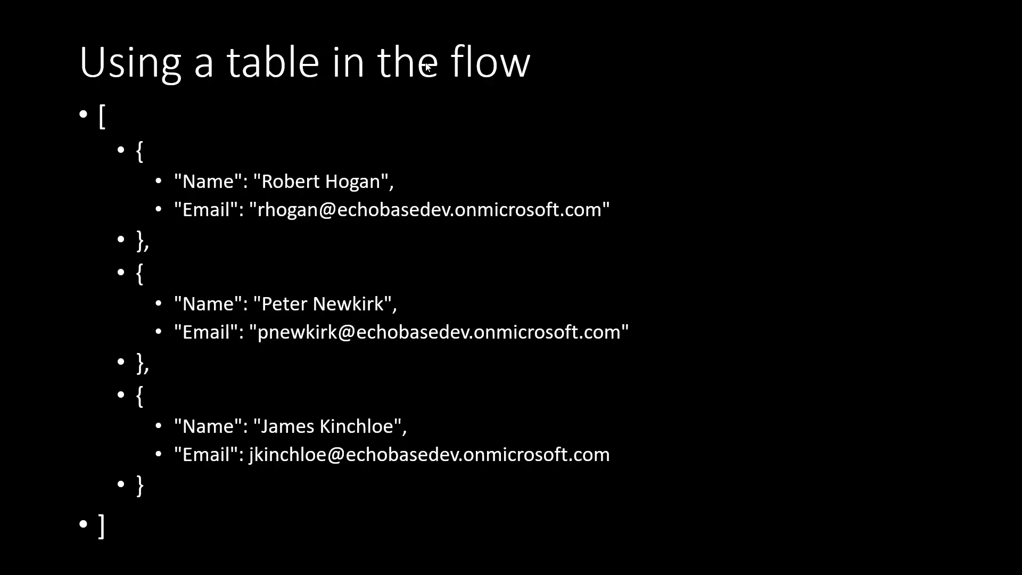
{"action": "key", "text": "Right"}
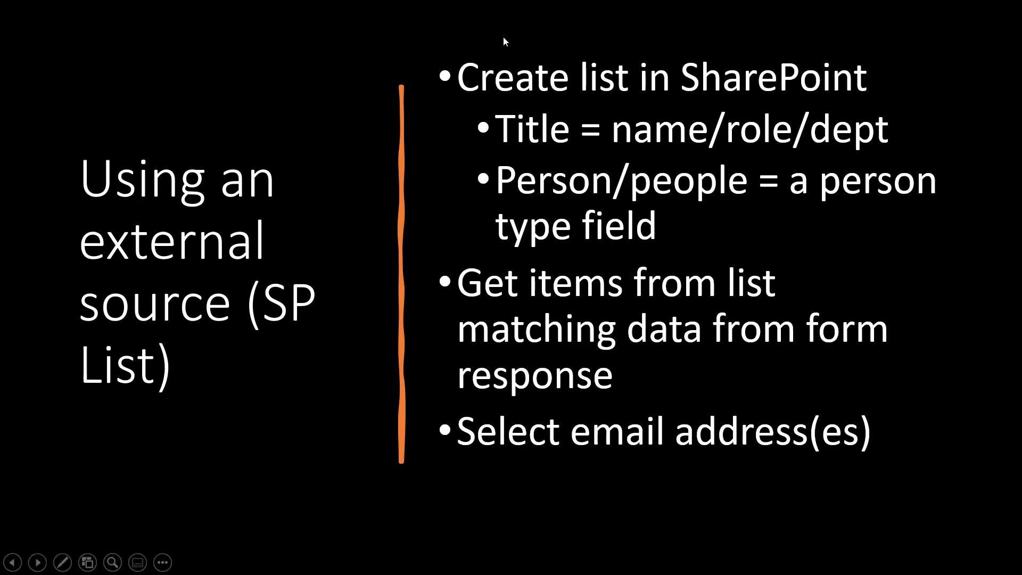